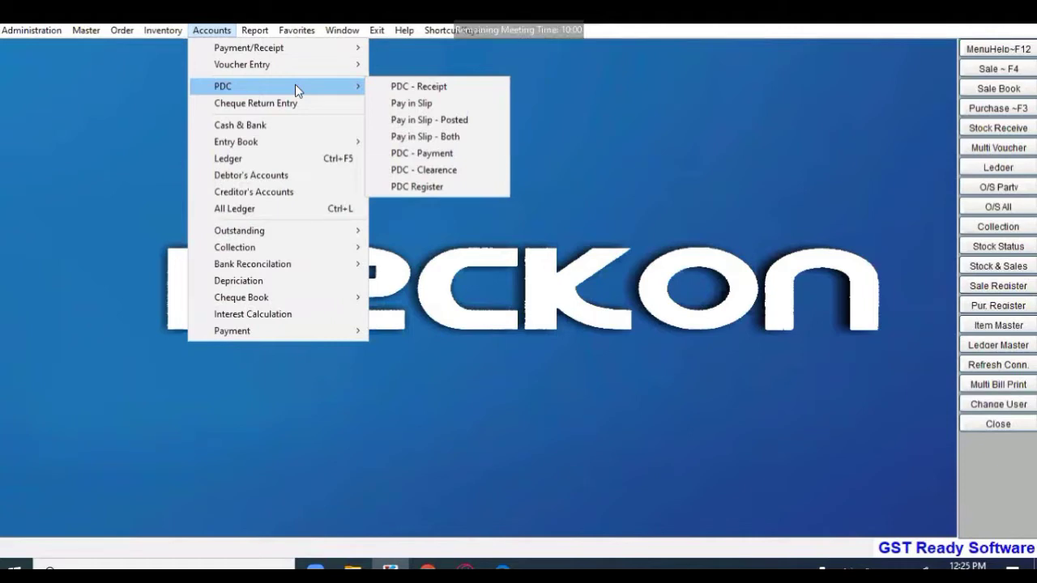
pyautogui.click(722, 178)
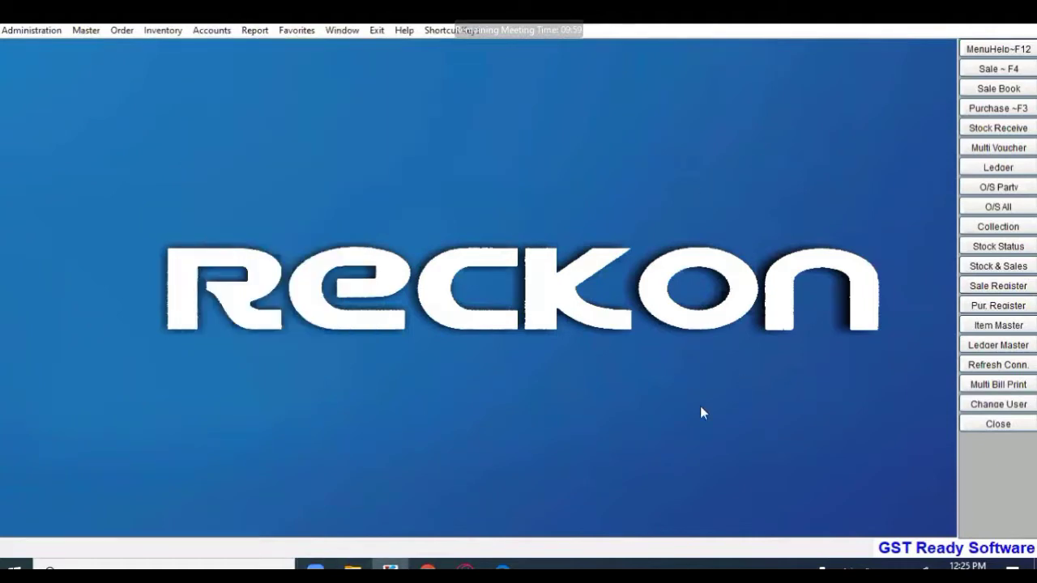
pyautogui.click(209, 31)
pyautogui.moveTo(252, 91)
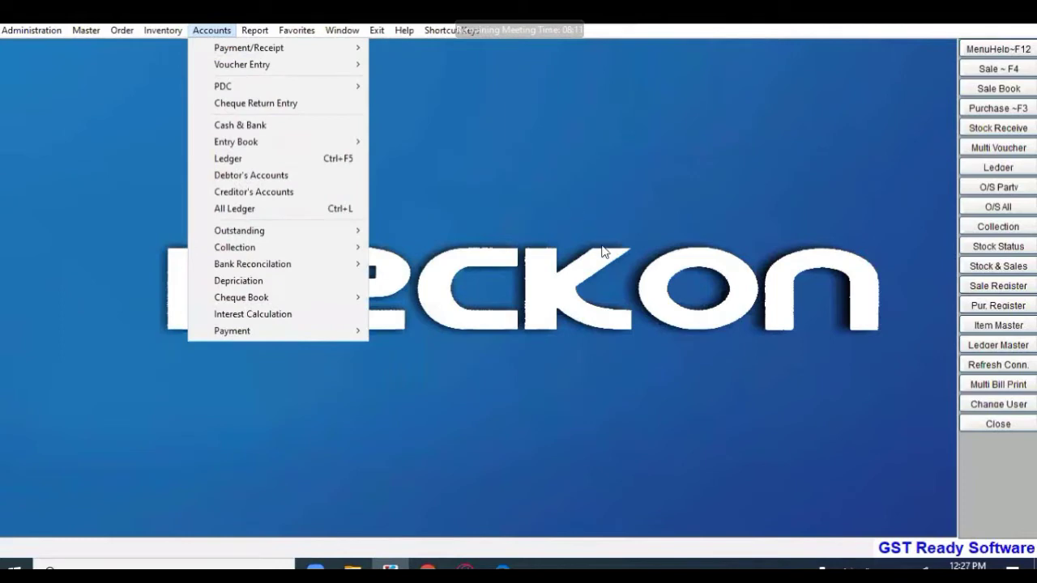
pyautogui.click(835, 425)
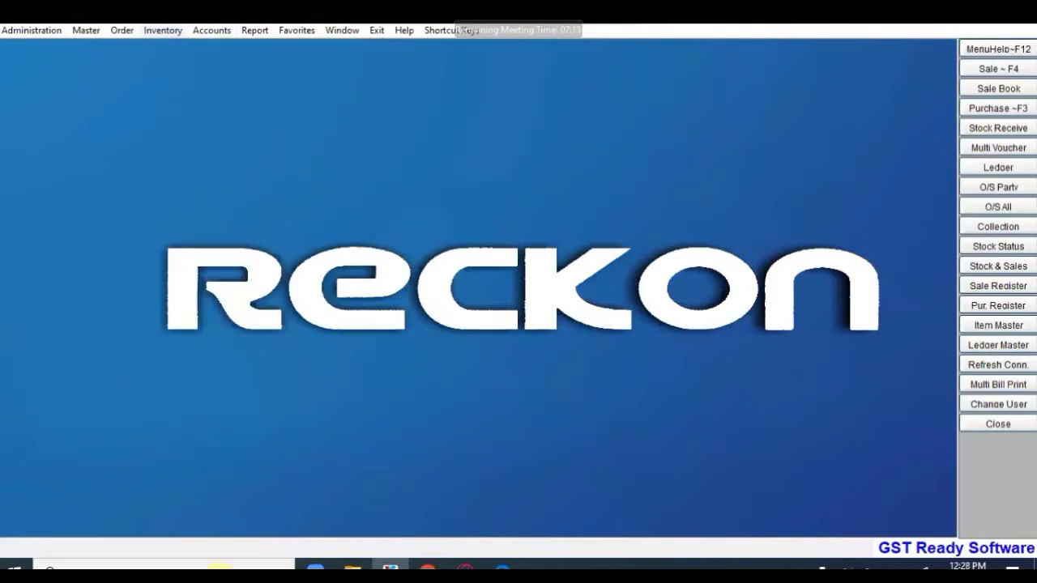
# Step: Open a new PDC receipt entry and select the RECKON ERP SOFTWARE firm with code TAYAL
pyautogui.click(211, 33)
pyautogui.moveTo(244, 63)
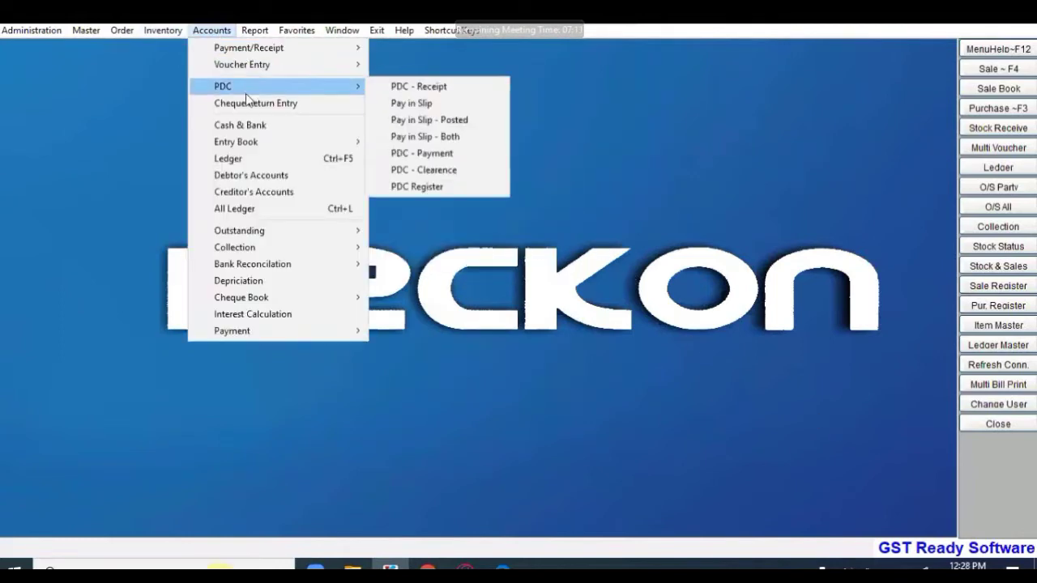
pyautogui.moveTo(343, 88)
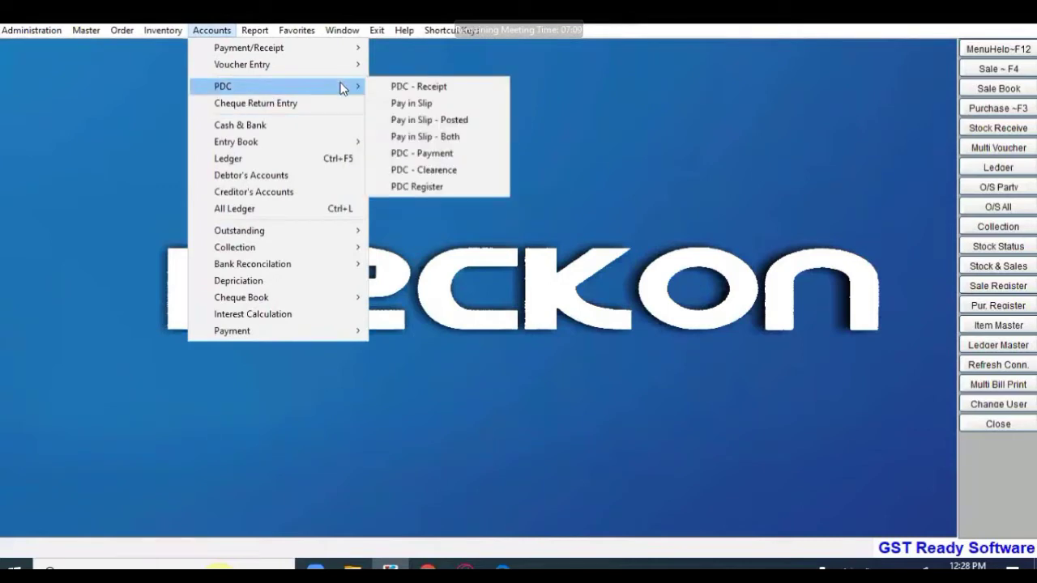
pyautogui.click(440, 87)
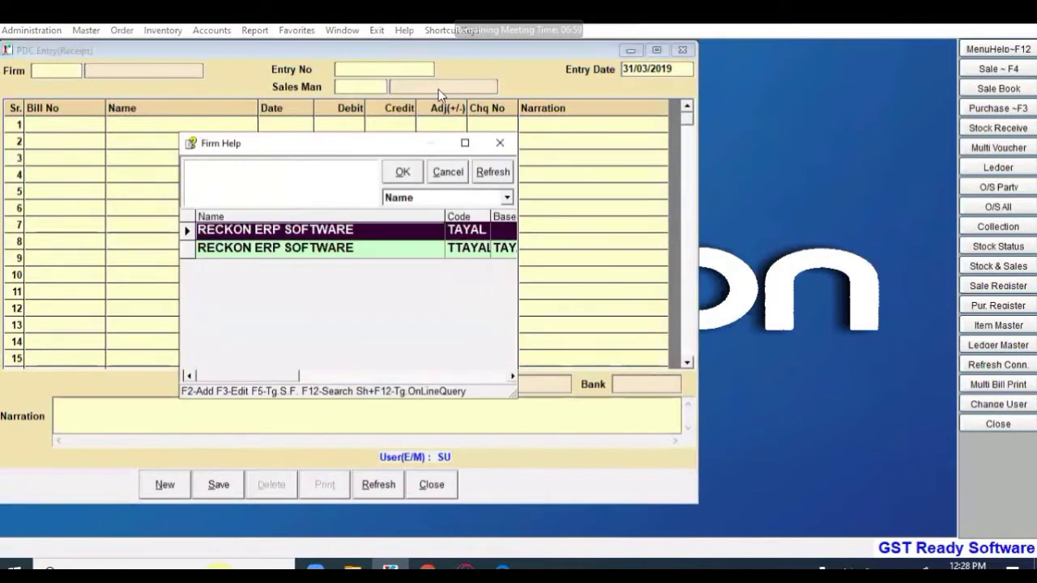
pyautogui.press('Return')
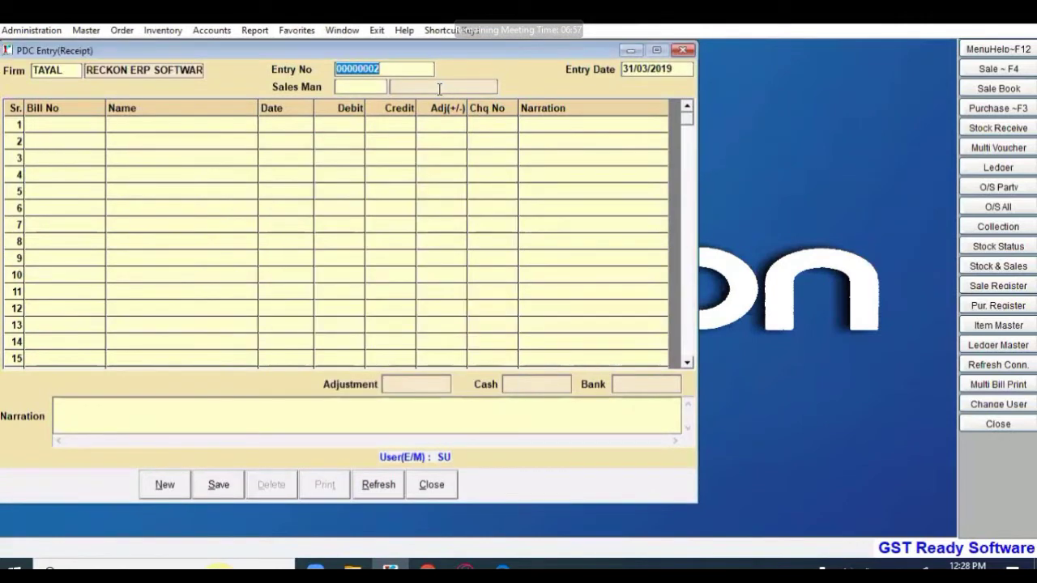
# Step: Accept the proposed entry number and entry date 31/03/2019, and assign the first named salesman in the list
pyautogui.press('Return')
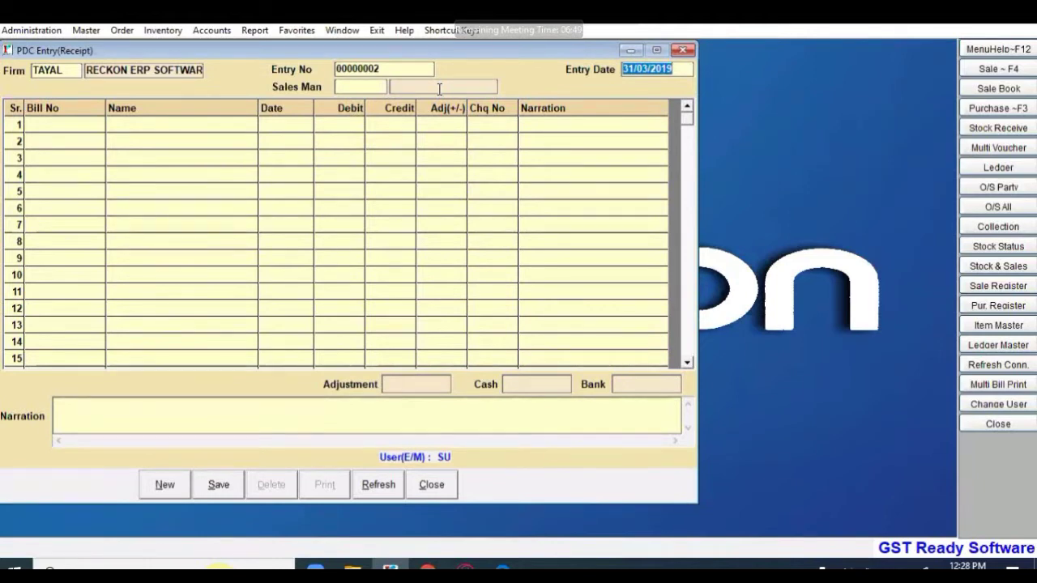
pyautogui.press('Return')
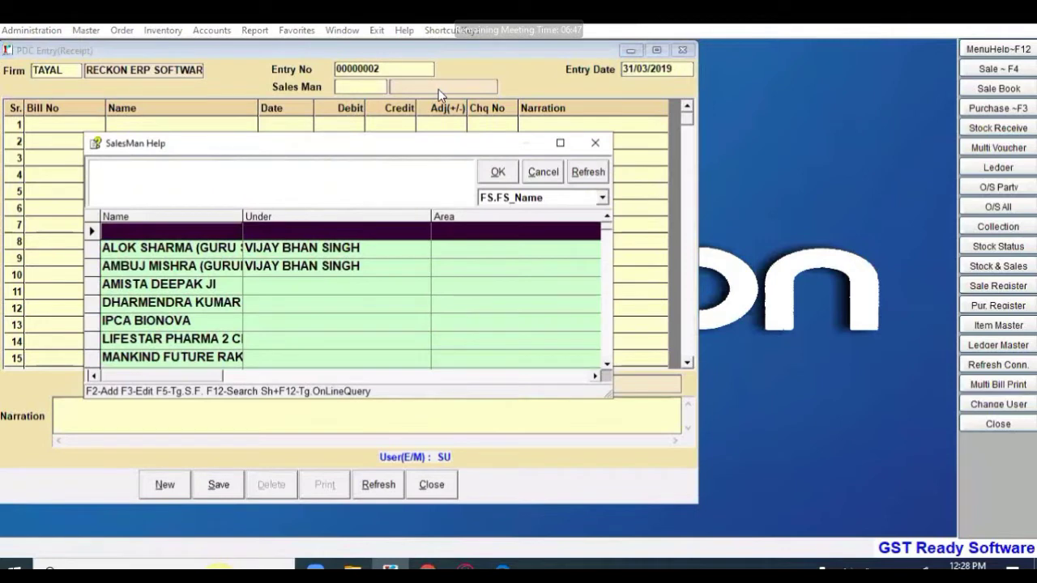
pyautogui.press('Return')
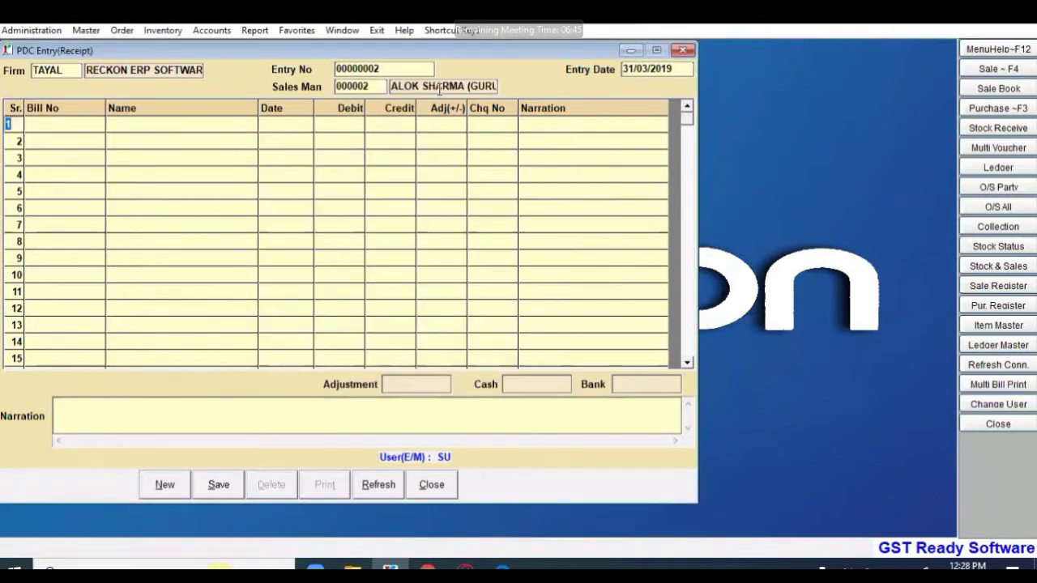
# Step: In row 1, enter party S K AGENCIES with date 30/03/2019 and a credit of 5000
pyautogui.press('Return')
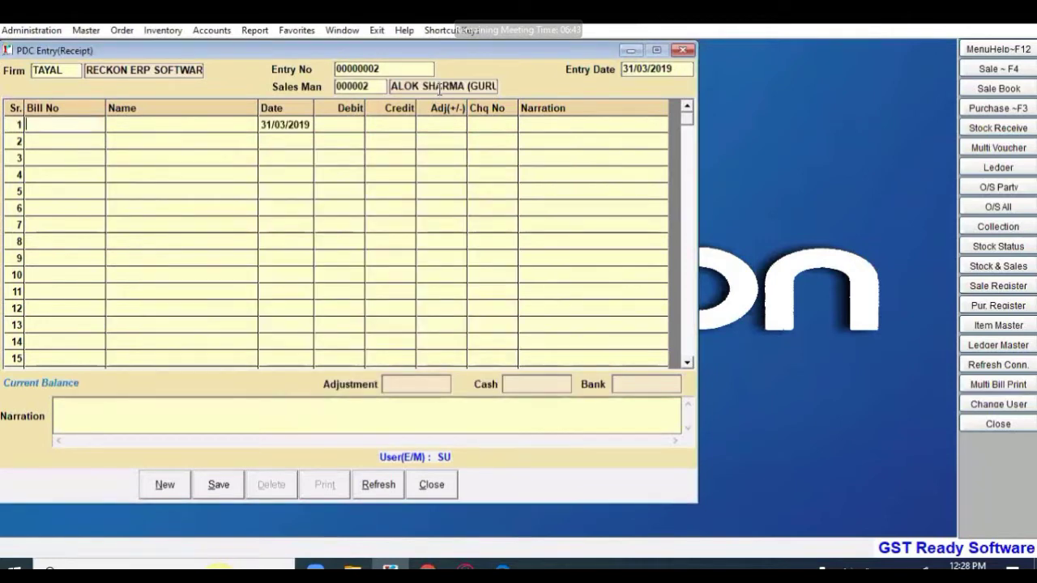
pyautogui.press('Return')
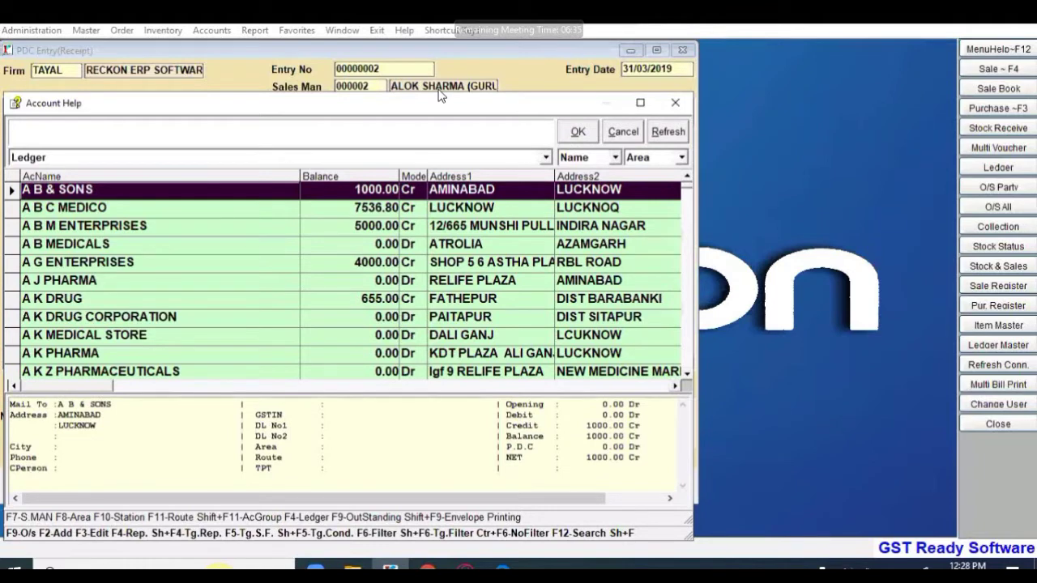
pyautogui.write('ram')
pyautogui.press('Return')
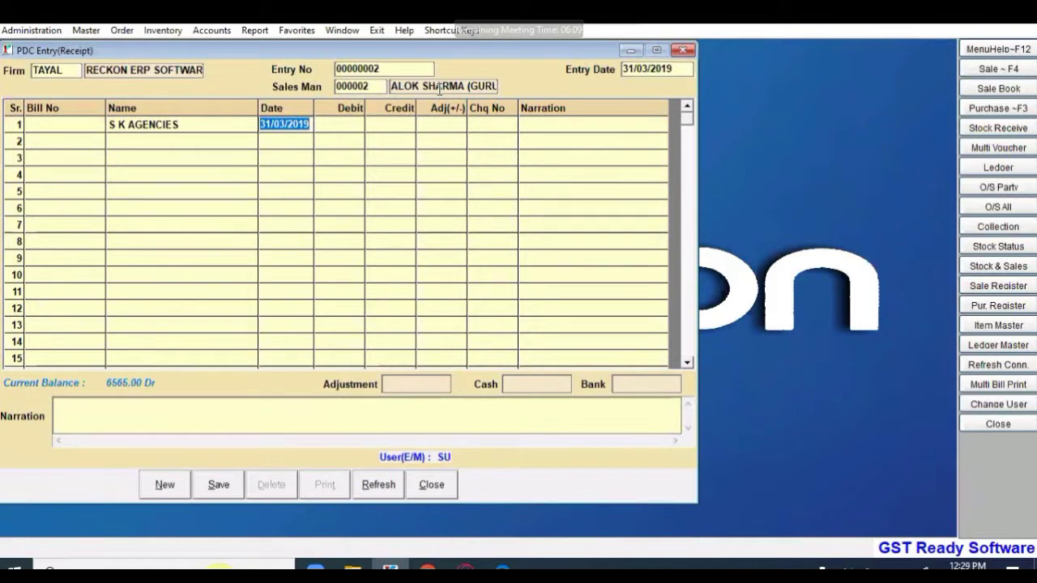
pyautogui.write('30/03/2019')
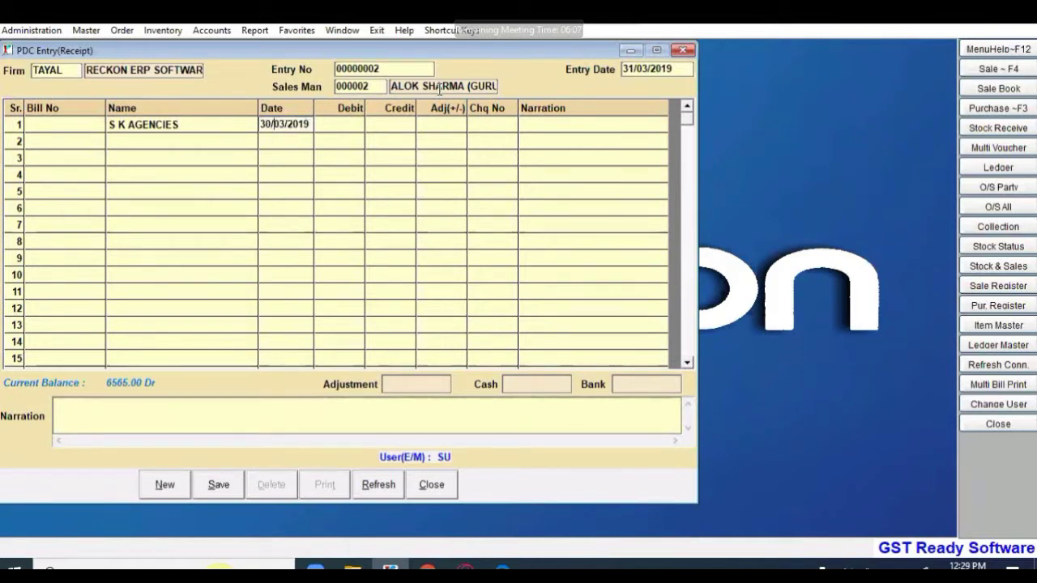
pyautogui.press('Return')
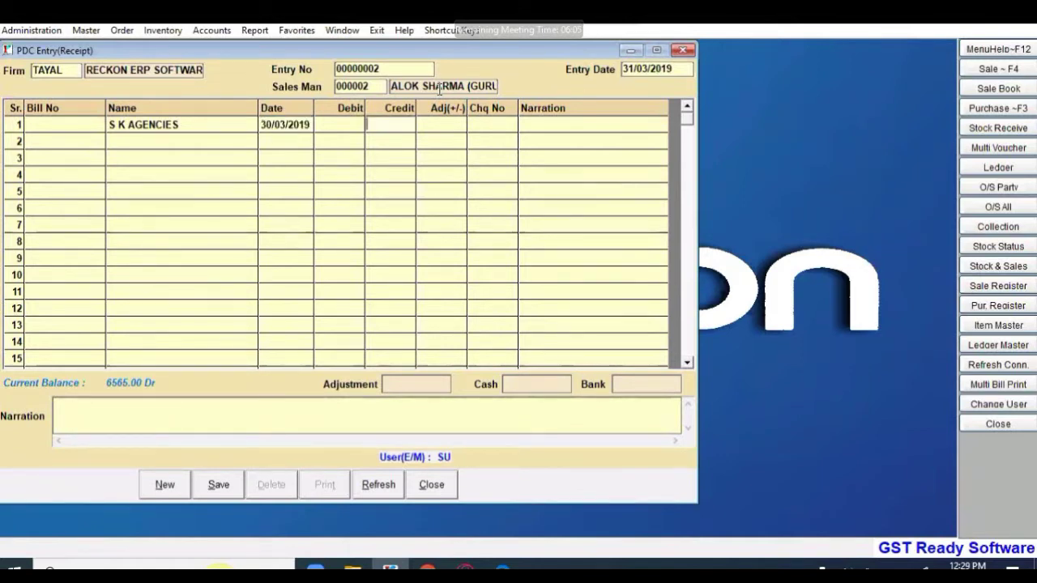
pyautogui.write('5000')
pyautogui.press('Return')
# Step: Adjust the S K AGENCIES credit against bills ST009231 for 2124 and ST012661 for 2876
pyautogui.press('Return')
pyautogui.press('Return')
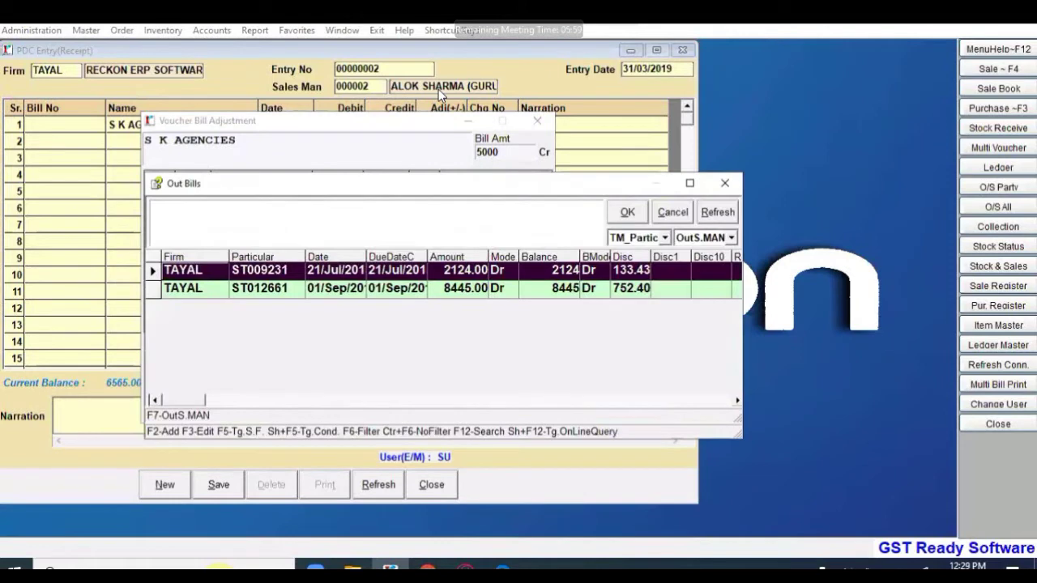
pyautogui.press('Return')
pyautogui.press('Return')
pyautogui.press('Return')
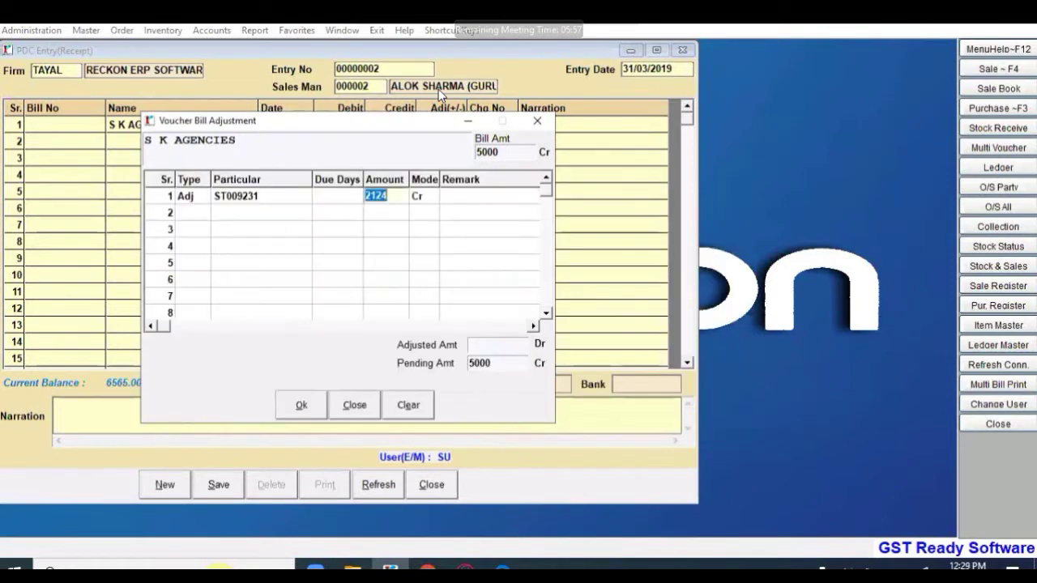
pyautogui.press('Return')
pyautogui.press('Return')
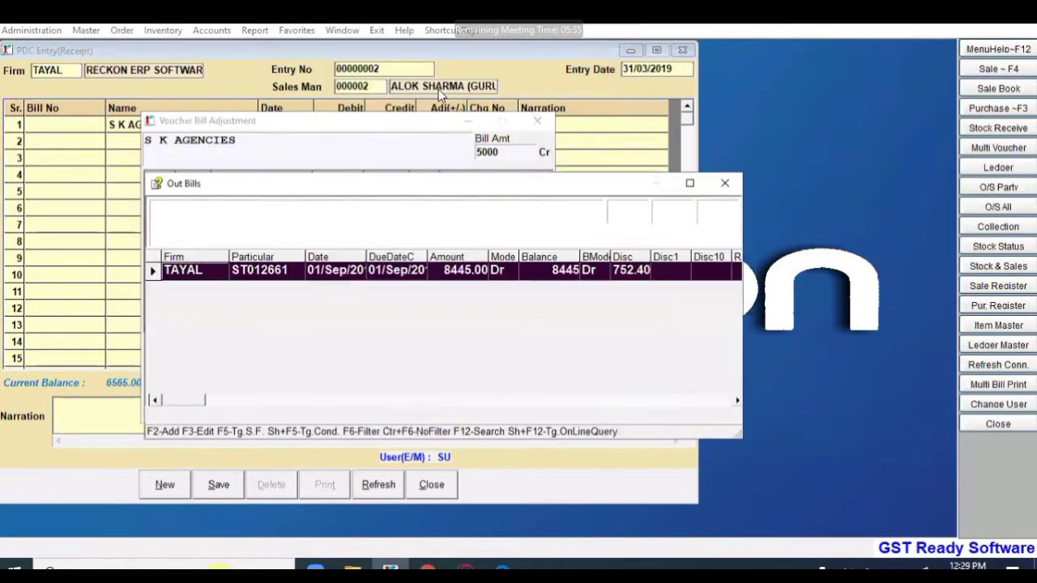
pyautogui.press('Return')
pyautogui.press('Return')
pyautogui.press('Return')
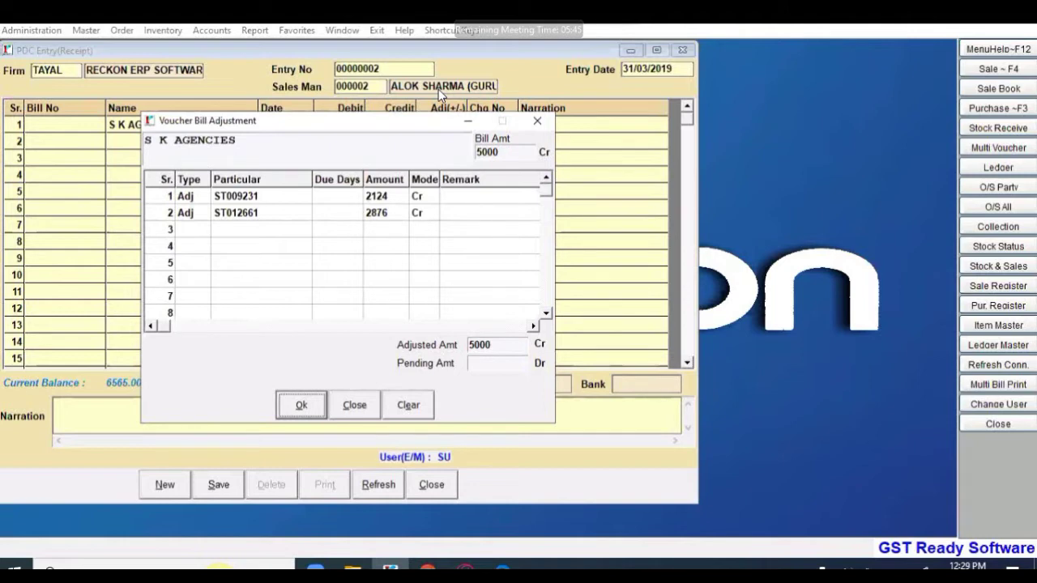
pyautogui.press('Return')
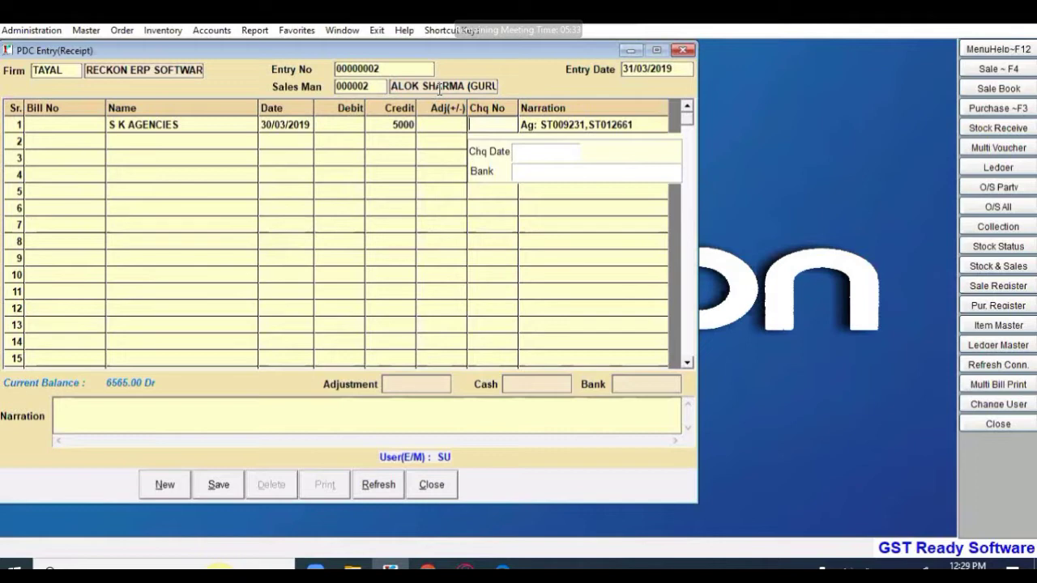
# Step: Complete row 1 with cheque number 125356, cheque date 30/03/2019 and a bank from the list, keeping the proposed narration
pyautogui.write('125356')
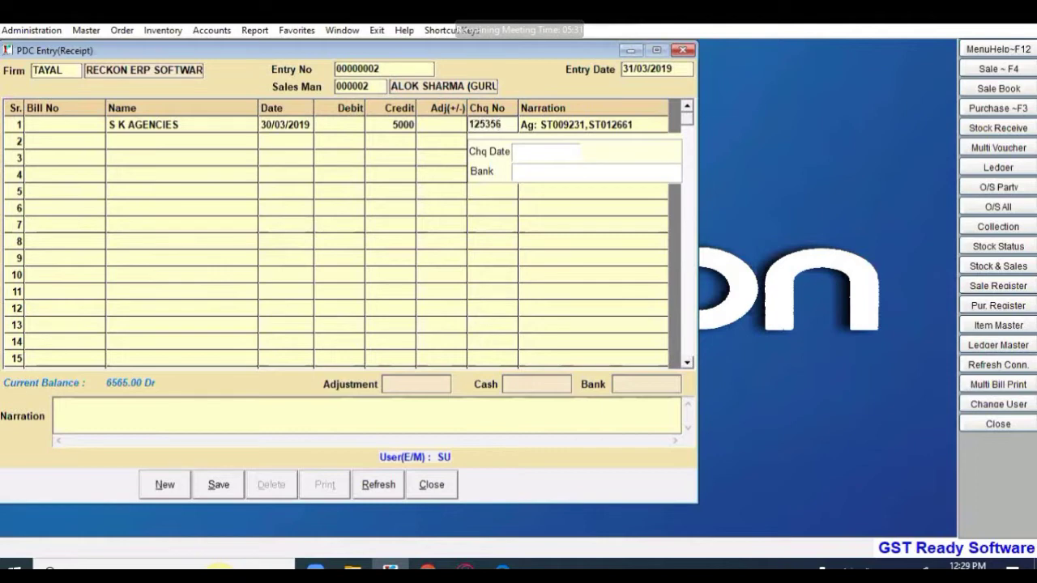
pyautogui.press('Return')
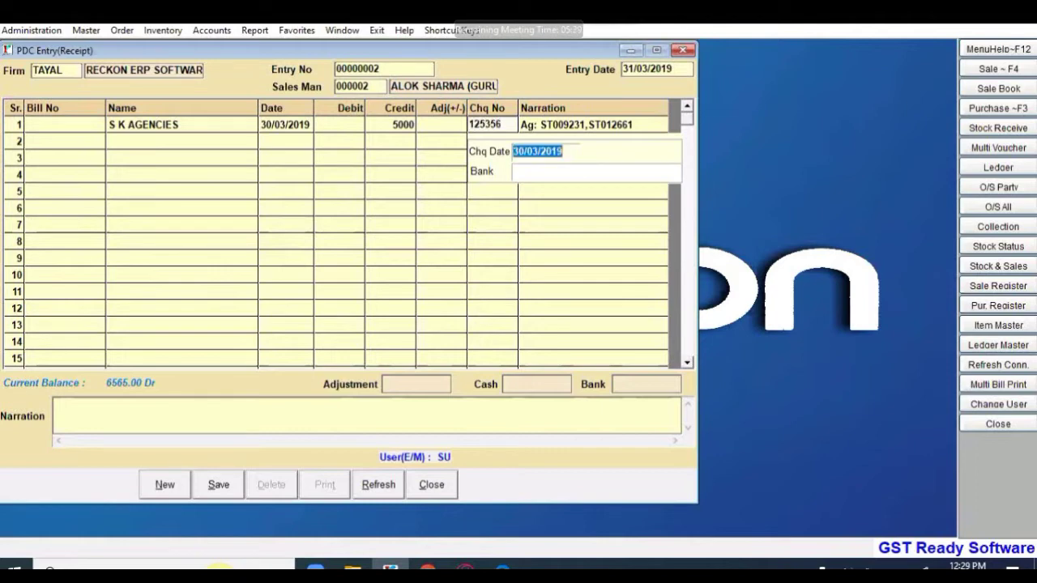
pyautogui.press('Return')
pyautogui.press('Return')
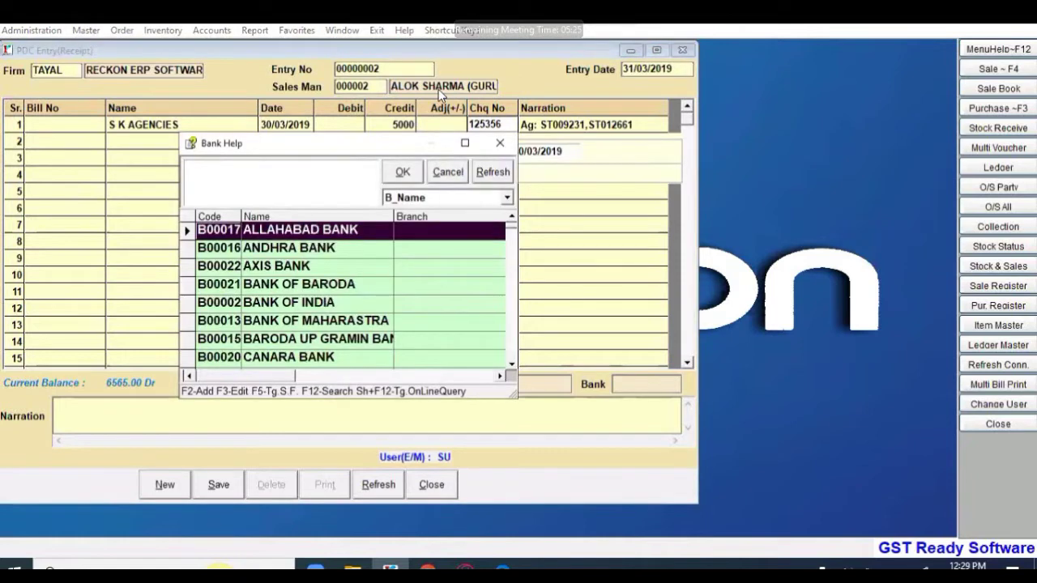
pyautogui.press('Down')
pyautogui.press('Down')
pyautogui.press('Down')
pyautogui.press('Return')
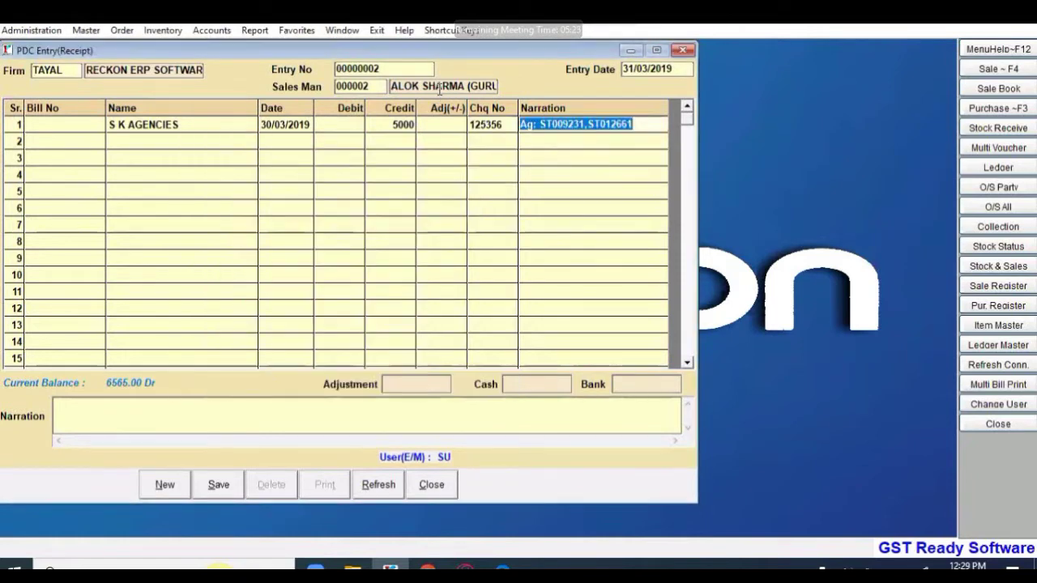
pyautogui.press('Return')
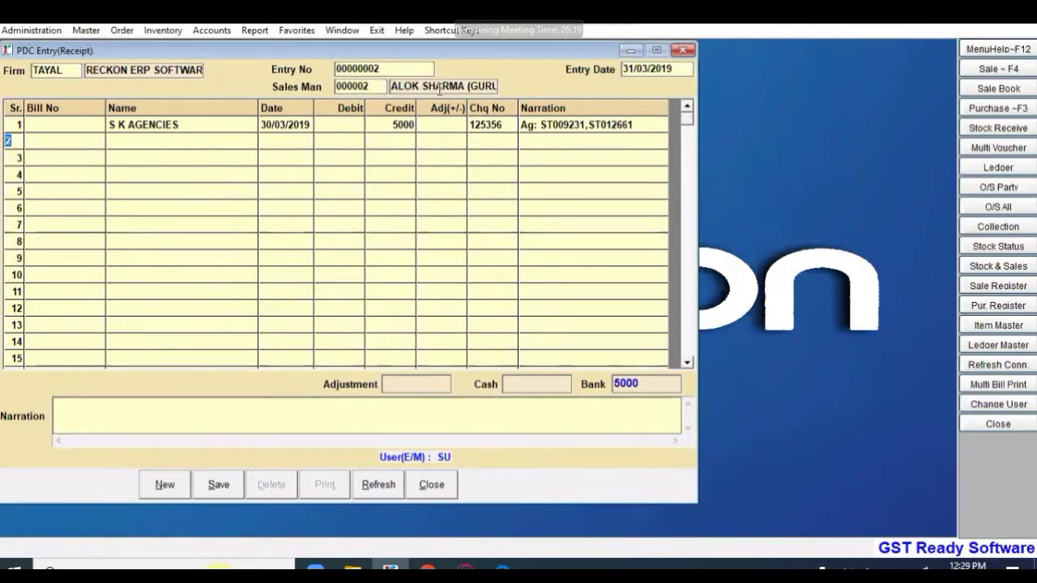
# Step: Choose S S MEDICO from the account list as the party for row 2
pyautogui.press('Return')
pyautogui.press('Return')
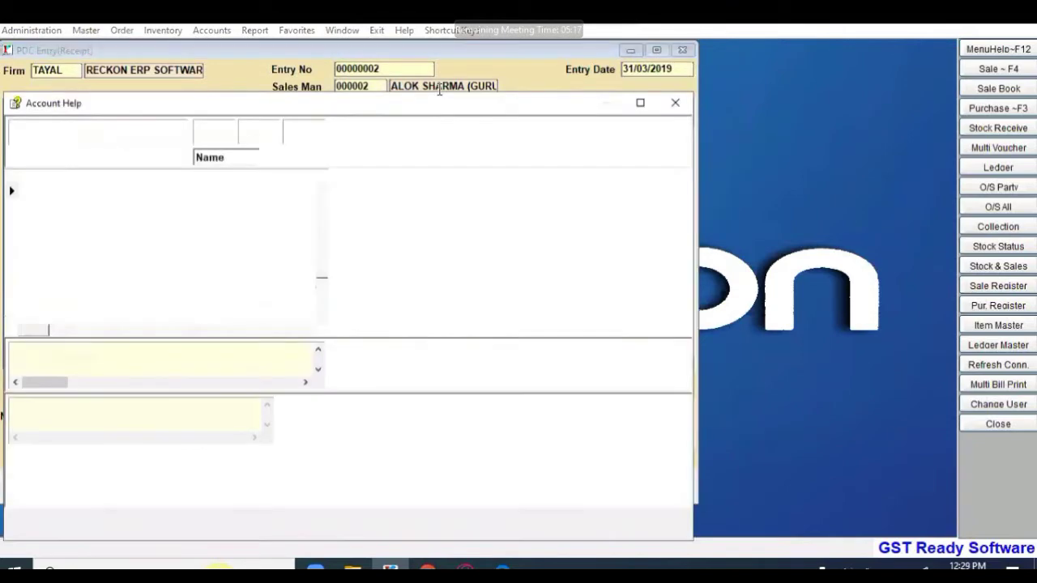
pyautogui.press('pagedown')
pyautogui.press('pagedown')
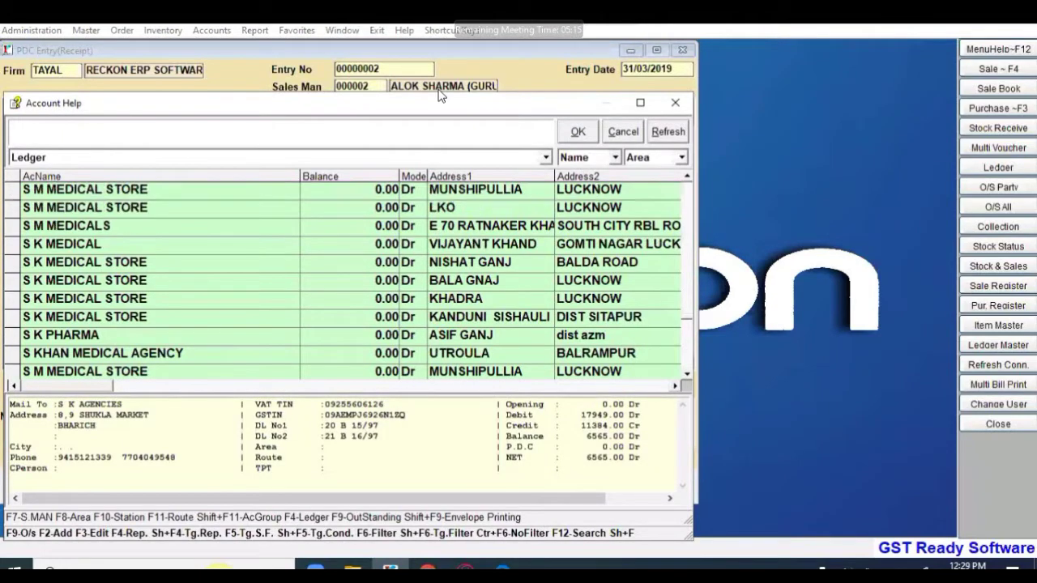
pyautogui.press('pageup')
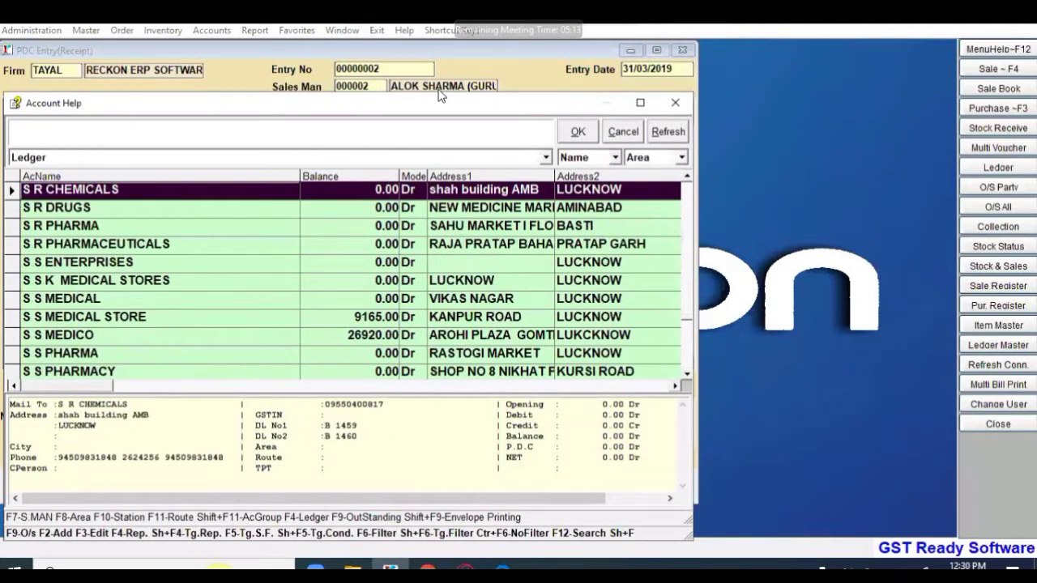
pyautogui.press('Down')
pyautogui.press('Down')
pyautogui.press('Down')
pyautogui.press('Down')
pyautogui.press('Down')
pyautogui.press('Down')
pyautogui.press('Down')
pyautogui.press('Down')
pyautogui.press('Down')
pyautogui.press('Up')
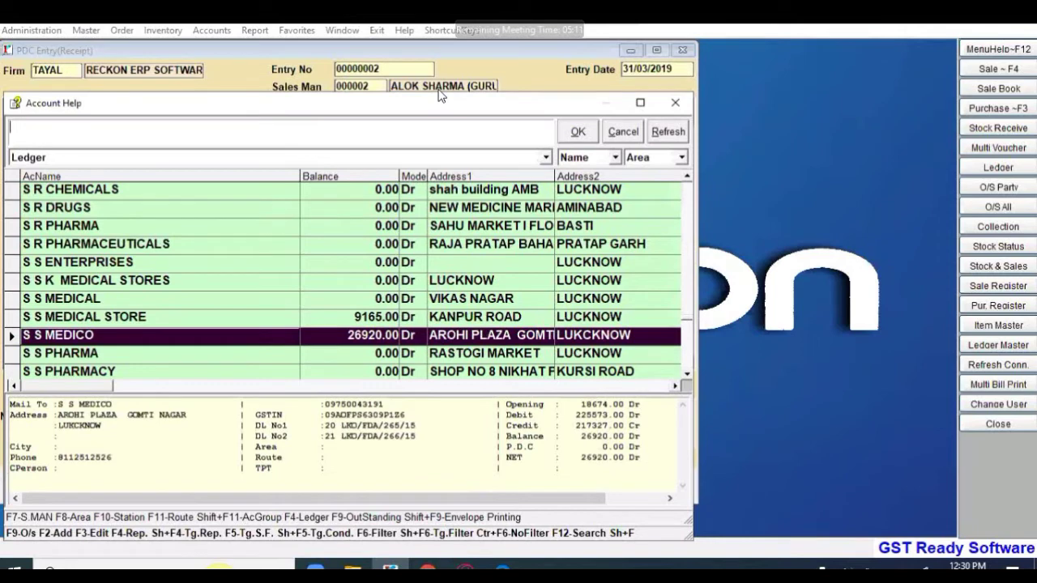
pyautogui.press('Return')
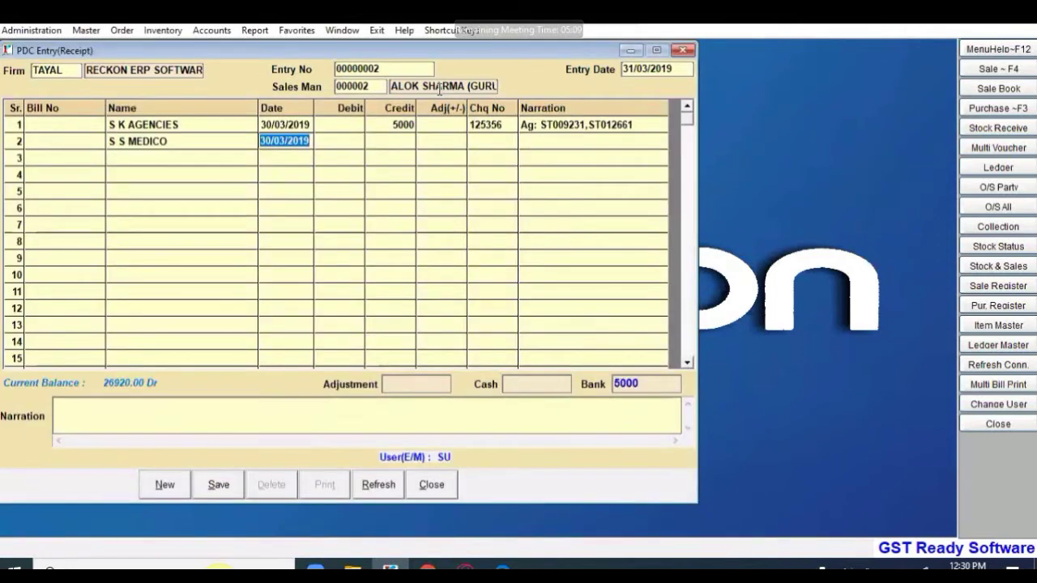
# Step: Keep date 30/03/2019 for the S S MEDICO row and enter a credit of 6000
pyautogui.press('Return')
pyautogui.press('Return')
pyautogui.write('6000')
pyautogui.press('Return')
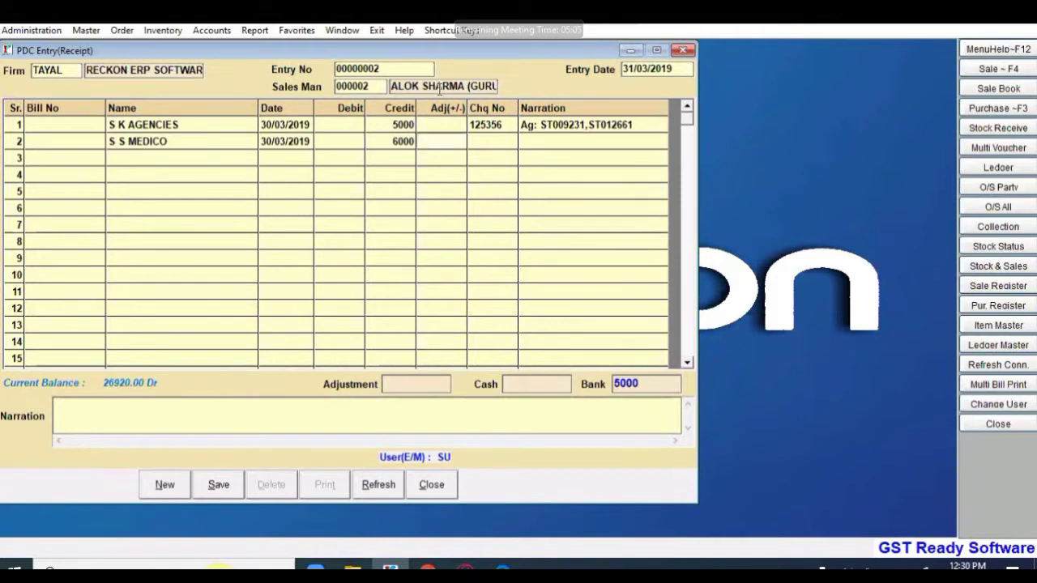
# Step: Adjust the S S MEDICO credit against three outstanding bills, starting with ST011716 for 2180 and ST011816
pyautogui.press('Return')
pyautogui.press('Return')
pyautogui.press('a')
pyautogui.press('Return')
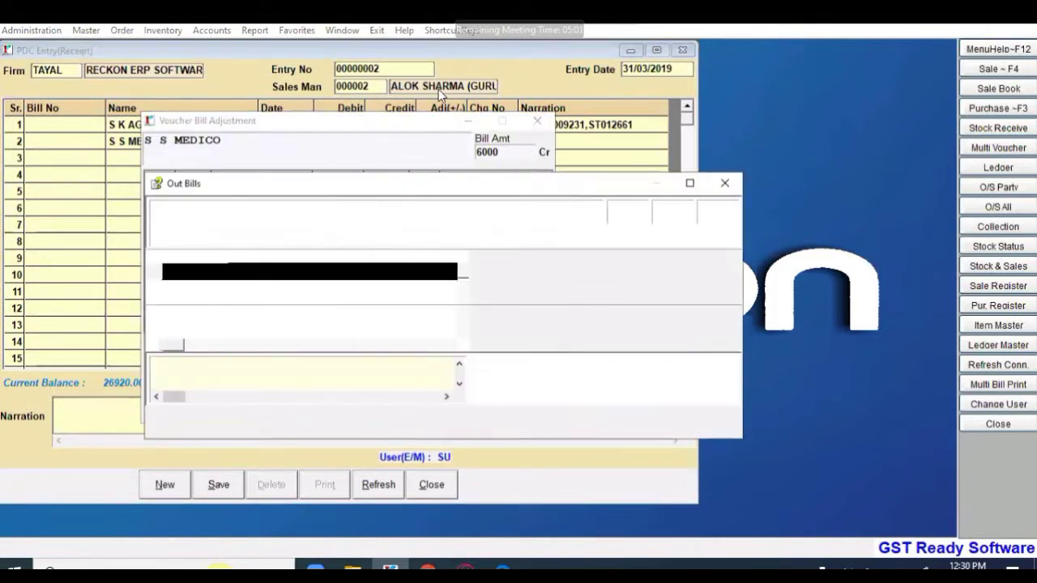
pyautogui.press('Return')
pyautogui.press('Return')
pyautogui.press('a')
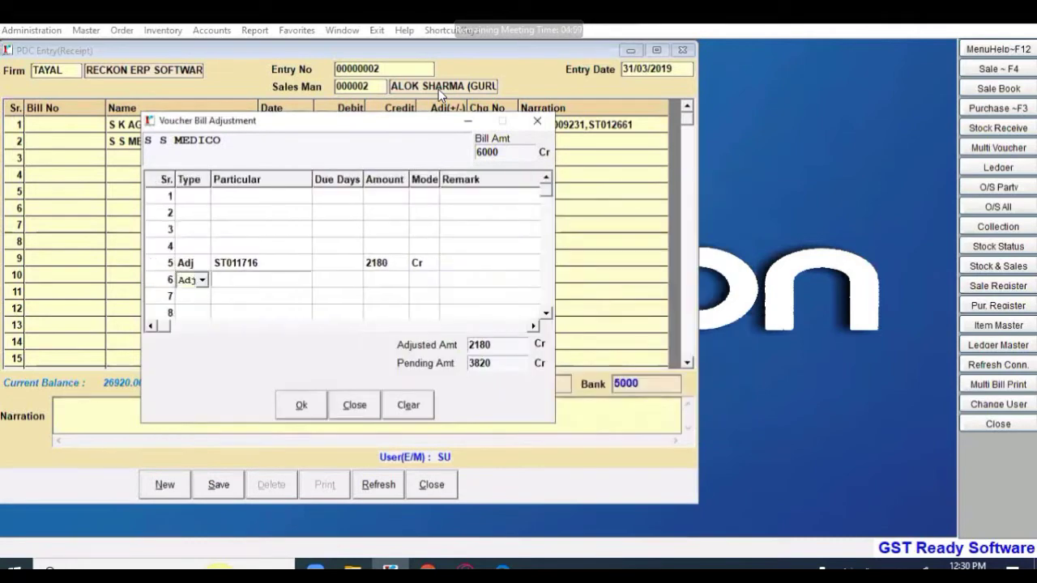
pyautogui.press('Return')
pyautogui.press('Return')
pyautogui.press('Return')
pyautogui.press('a')
pyautogui.press('Return')
pyautogui.press('Return')
pyautogui.press('Return')
pyautogui.press('Return')
pyautogui.press('Return')
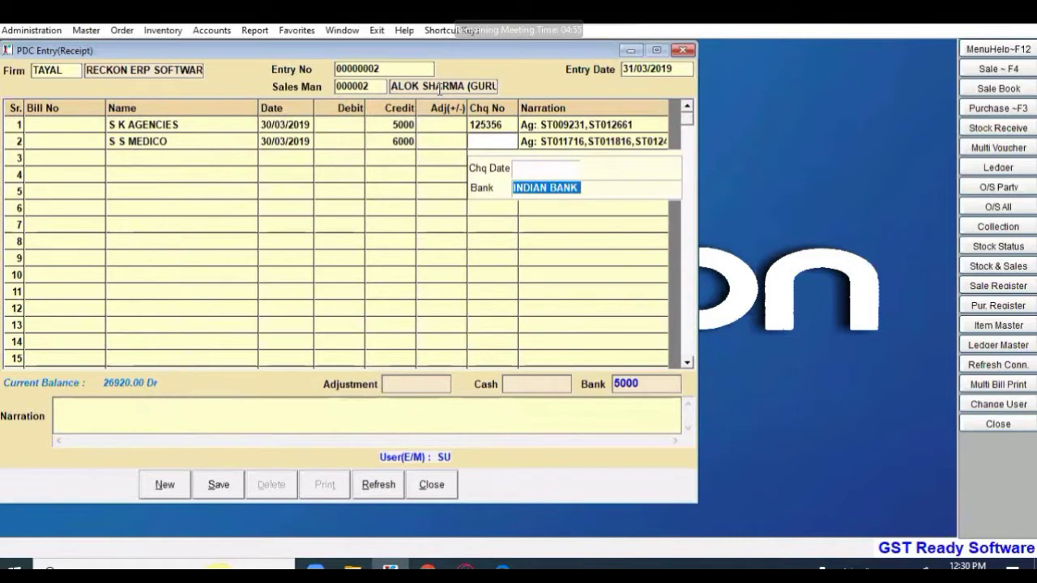
# Step: Complete the S S MEDICO row with cheque number 565555, cheque date 30/03/2019 and bank INDIAN BANK, keeping the proposed narration
pyautogui.press('Return')
pyautogui.write('565555')
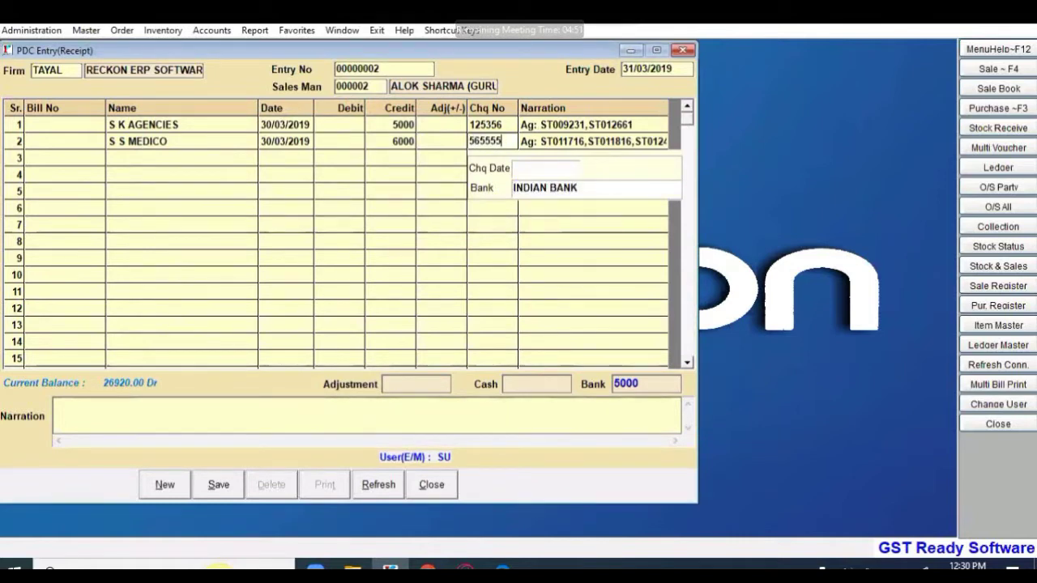
pyautogui.press('Return')
pyautogui.press('Return')
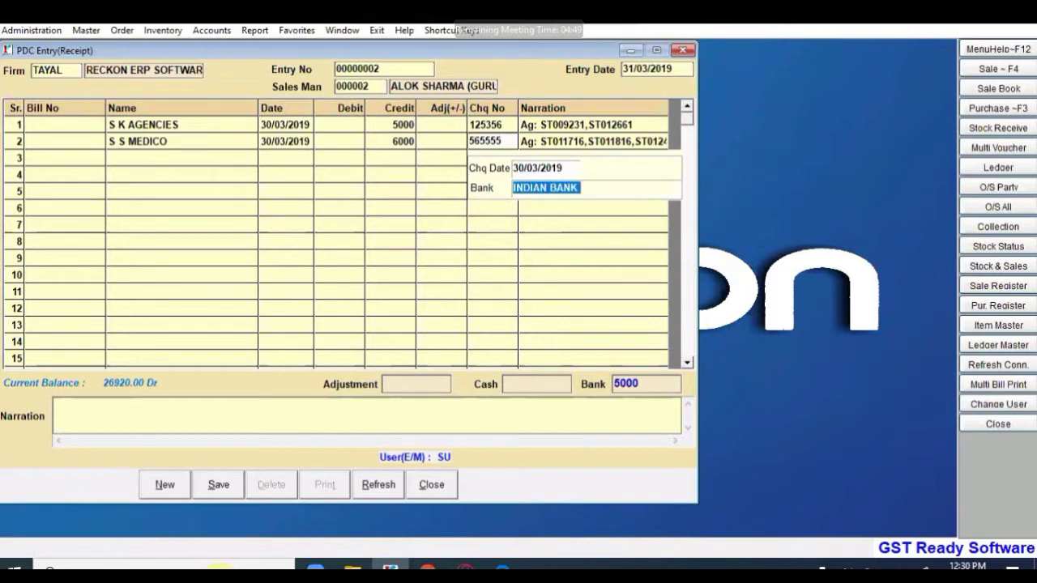
pyautogui.press('Return')
pyautogui.press('Return')
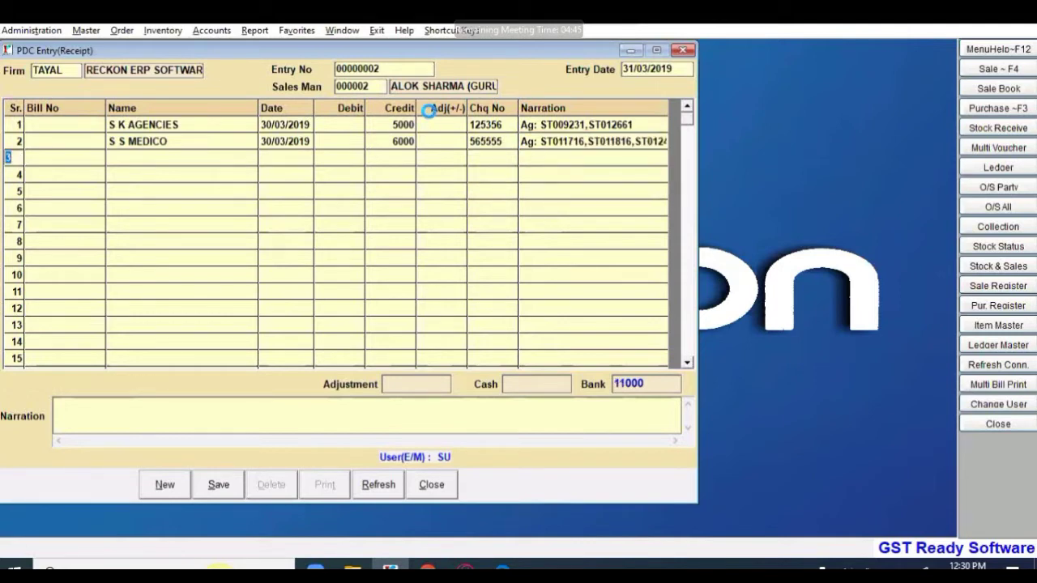
# Step: Save the PDC receipt entry and view its Pdc and Collection Report on screen without printing it
pyautogui.hotkey('alt', 's')
pyautogui.click(555, 333)
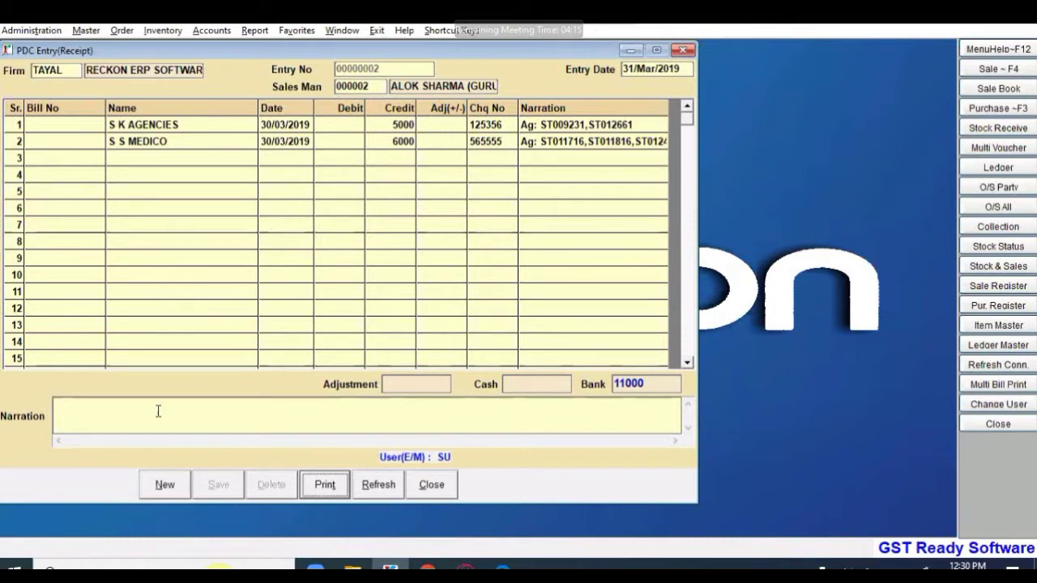
pyautogui.click(323, 486)
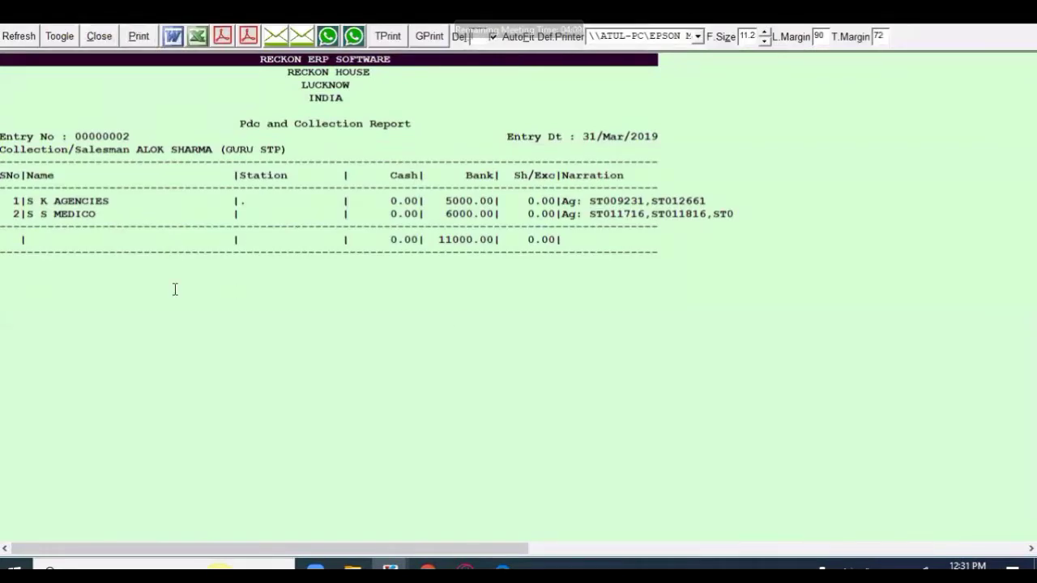
pyautogui.press('Escape')
pyautogui.click(531, 338)
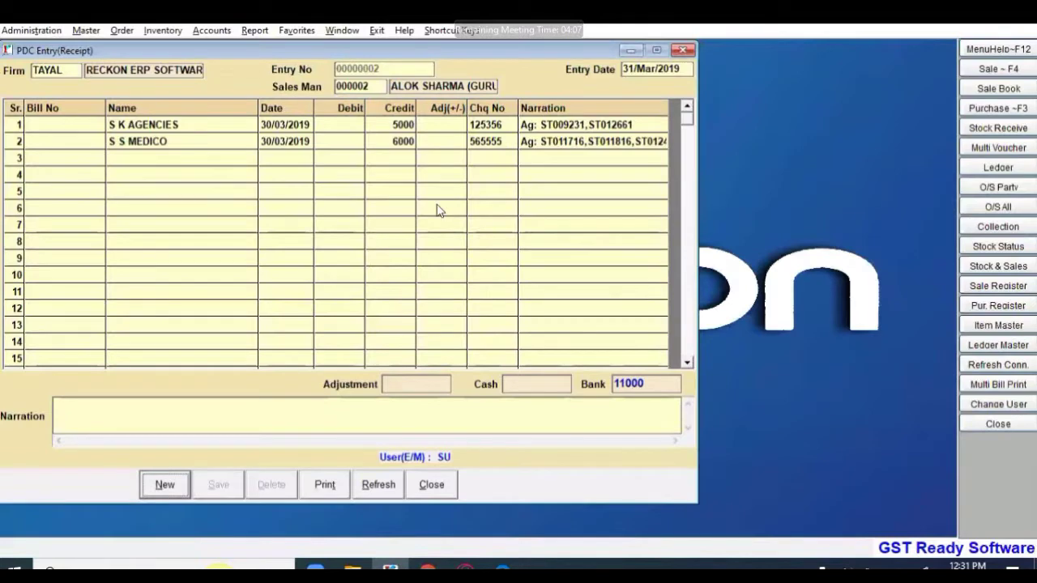
# Step: Close the PDC entry form and open the ledger summary at S K AGENCIES
pyautogui.click(433, 493)
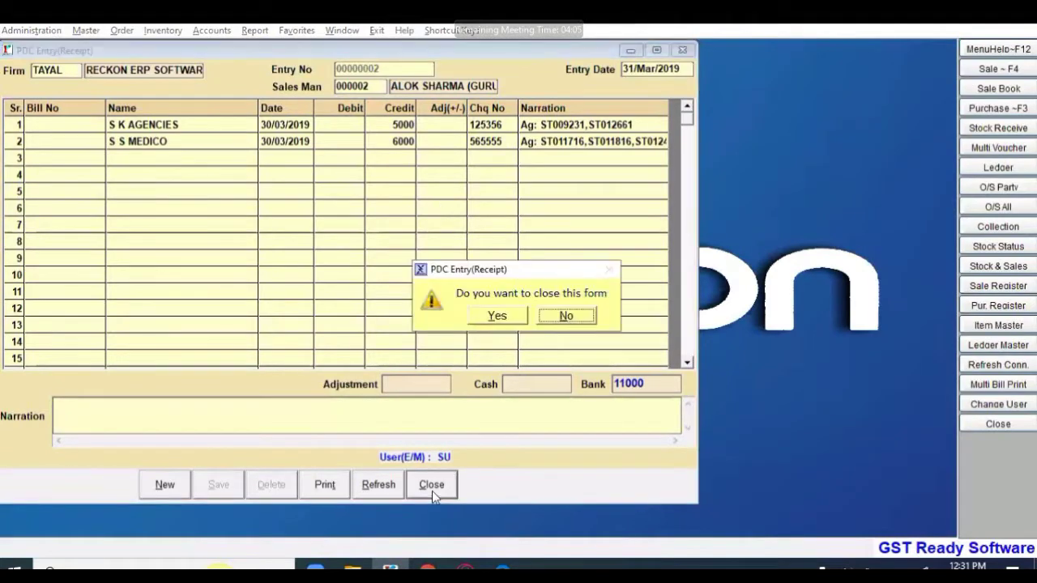
pyautogui.click(506, 316)
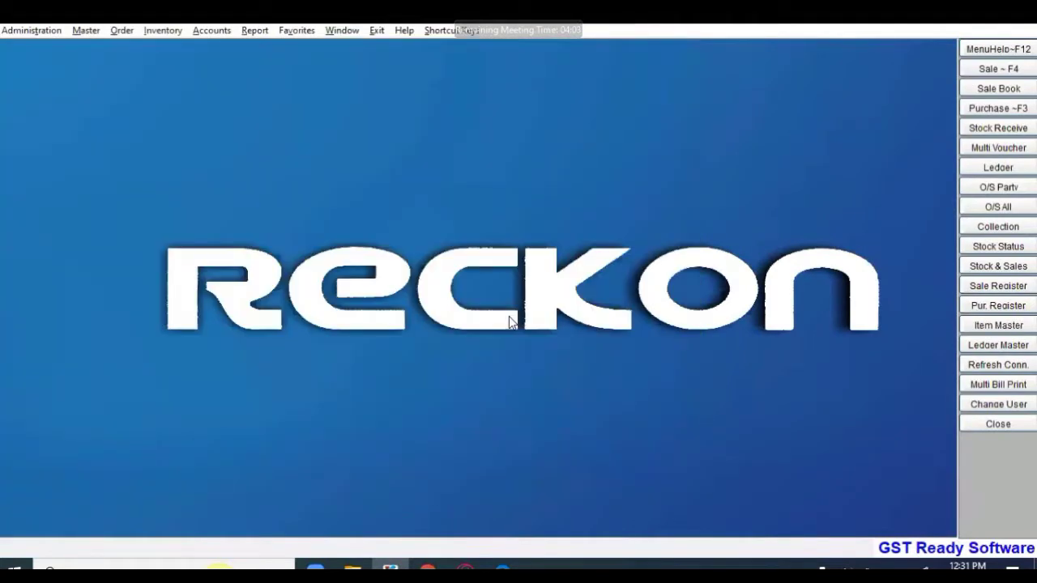
pyautogui.click(1000, 167)
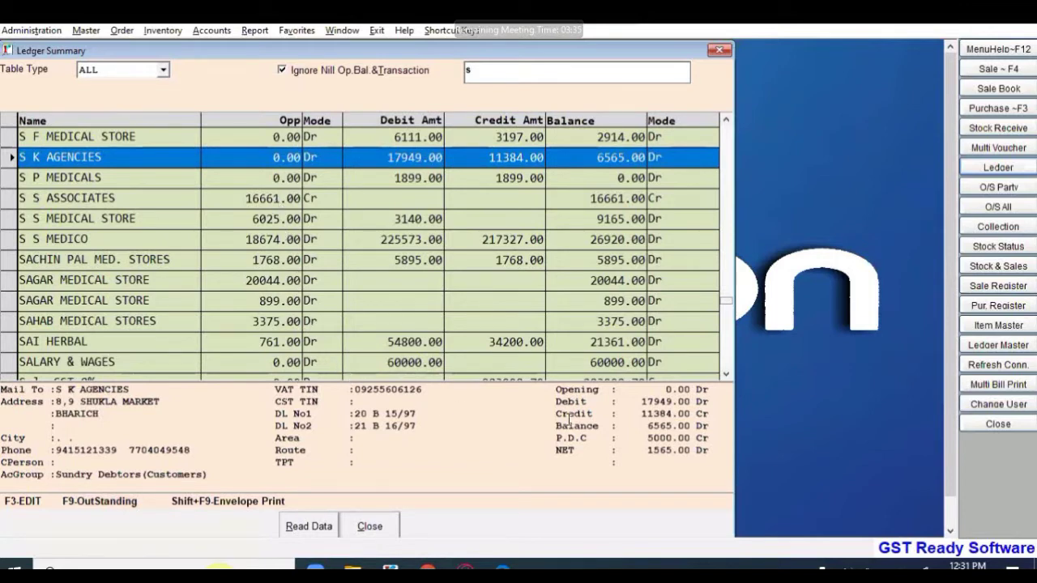
# Step: Examine the opening, debit, balance, P.D.C and NET figures of S K AGENCIES in the ledger summary
pyautogui.moveTo(638, 402); pyautogui.dragTo(709, 402)
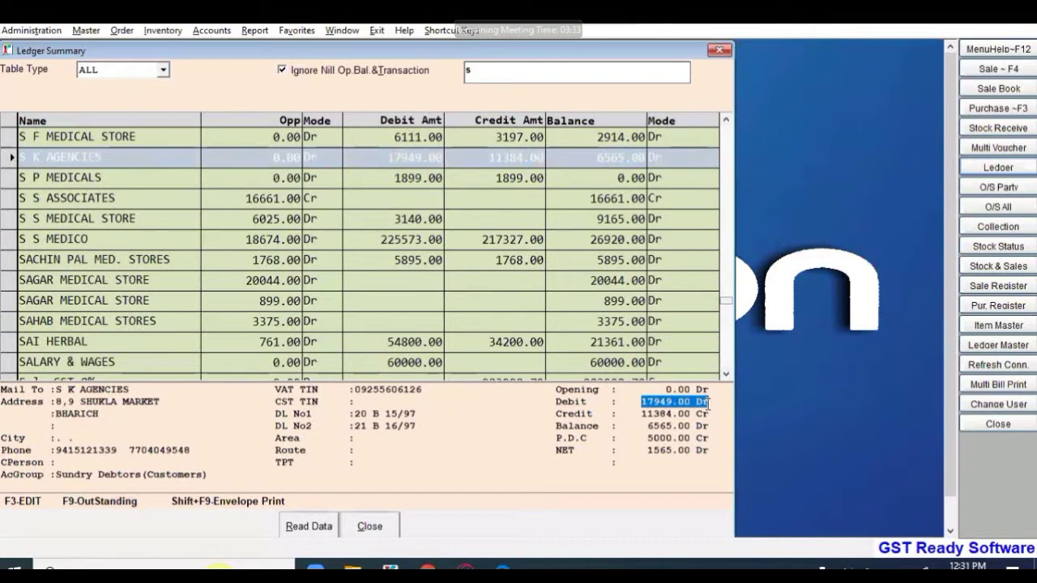
pyautogui.moveTo(649, 389); pyautogui.dragTo(690, 390)
pyautogui.moveTo(557, 402); pyautogui.dragTo(711, 402)
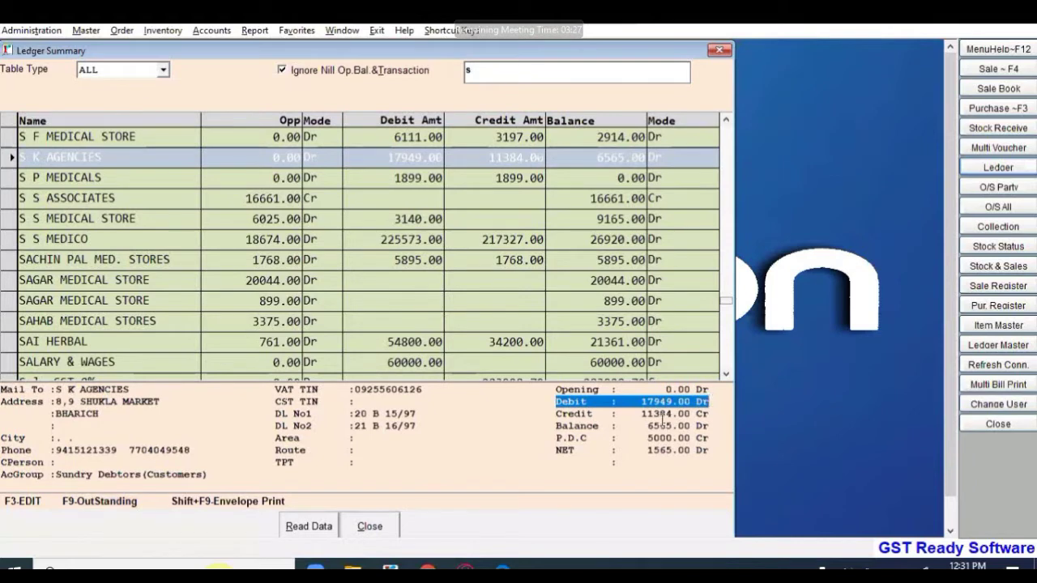
pyautogui.click(498, 159)
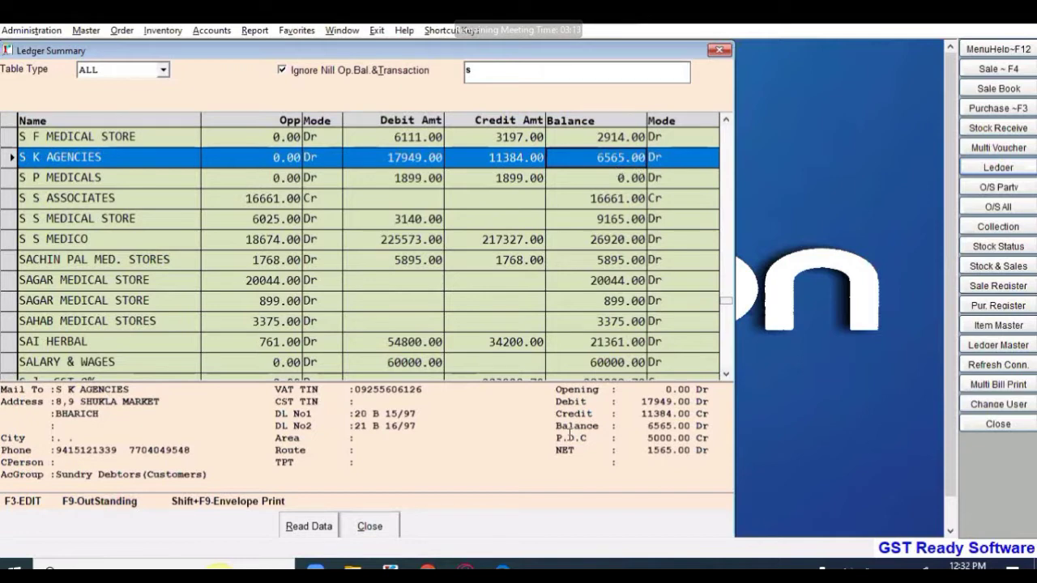
pyautogui.moveTo(550, 438); pyautogui.dragTo(714, 440)
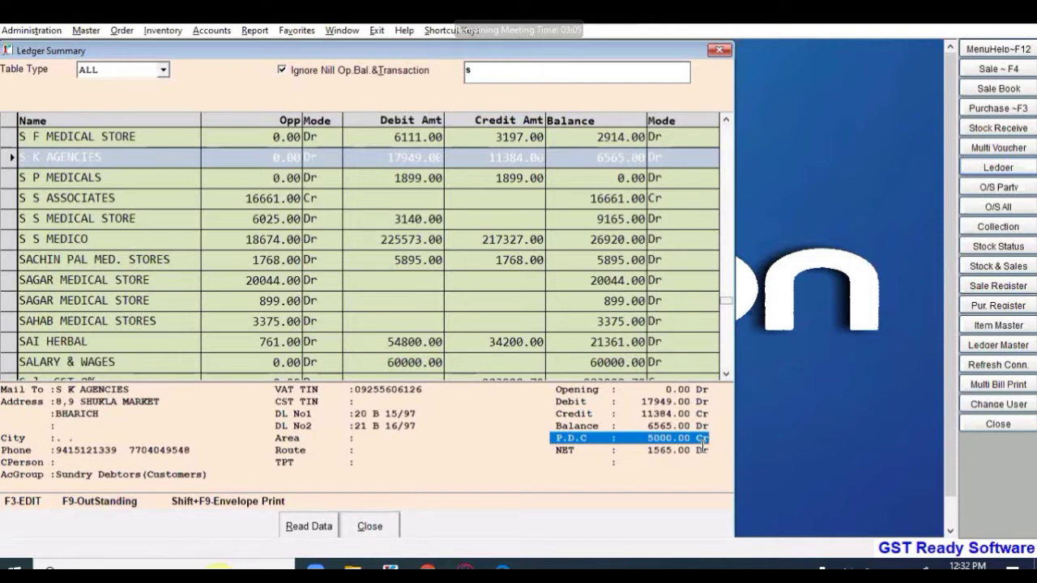
pyautogui.click(658, 438)
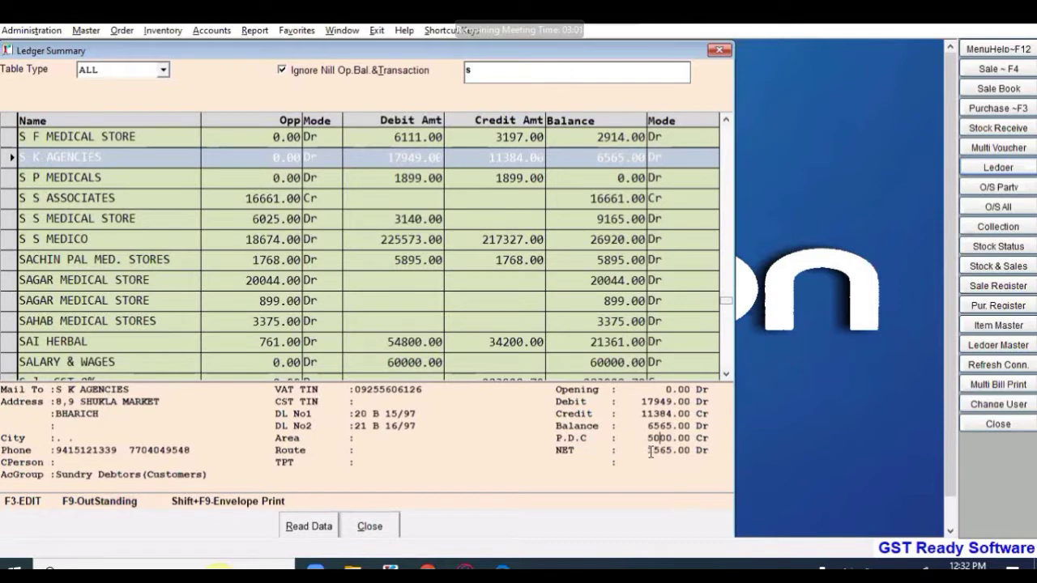
pyautogui.moveTo(649, 451); pyautogui.dragTo(684, 454)
pyautogui.click(553, 450)
pyautogui.moveTo(556, 450); pyautogui.dragTo(691, 450)
pyautogui.moveTo(646, 425); pyautogui.dragTo(687, 438)
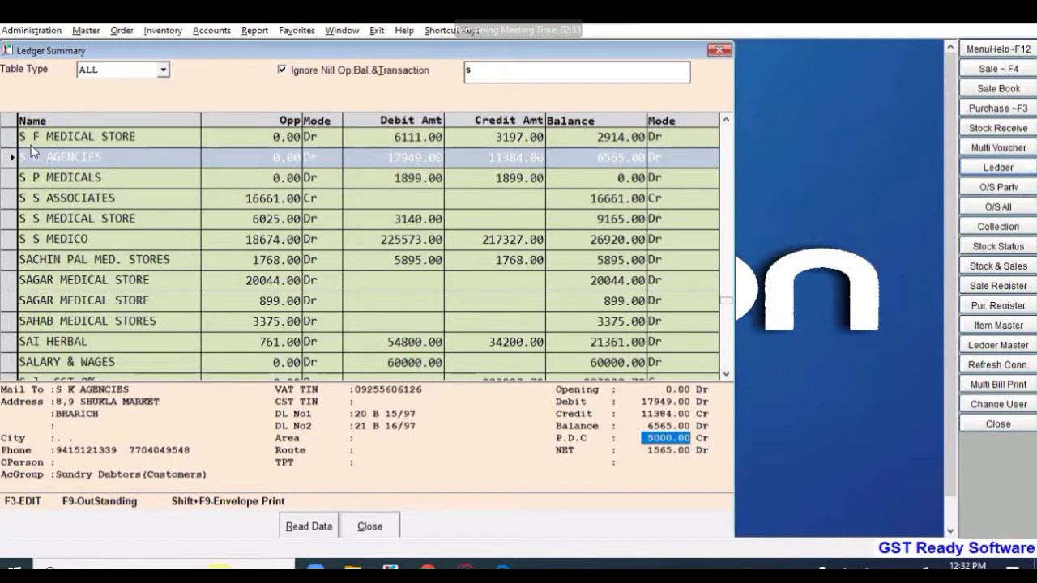
# Step: Generate the S K AGENCIES outstanding report as on 31/03/2019 with Include PDC kept on and Total Adj Amt and PDC Rec.Date added
pyautogui.click(49, 164)
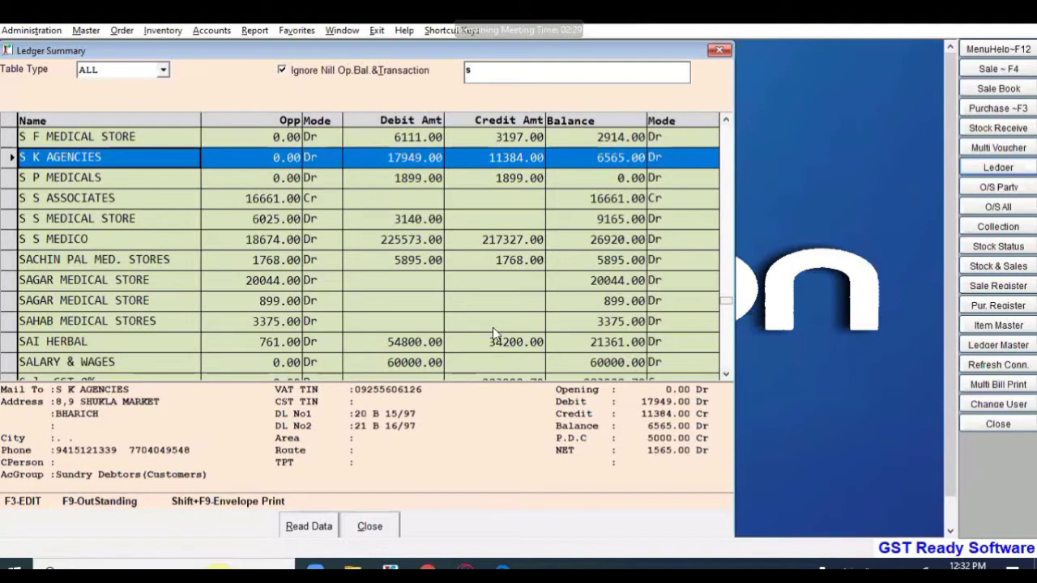
pyautogui.press('F9')
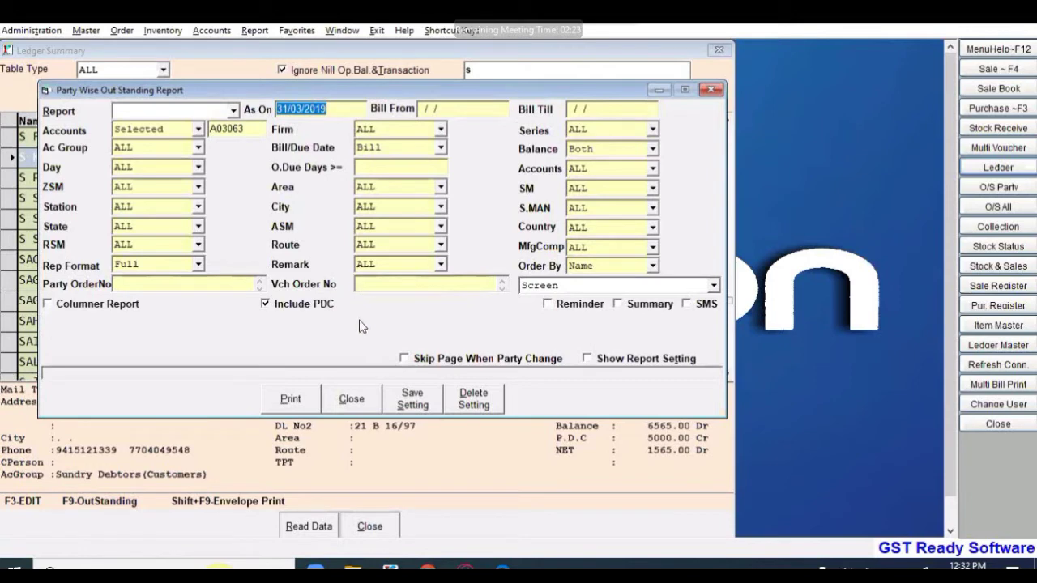
pyautogui.click(305, 308)
pyautogui.click(305, 309)
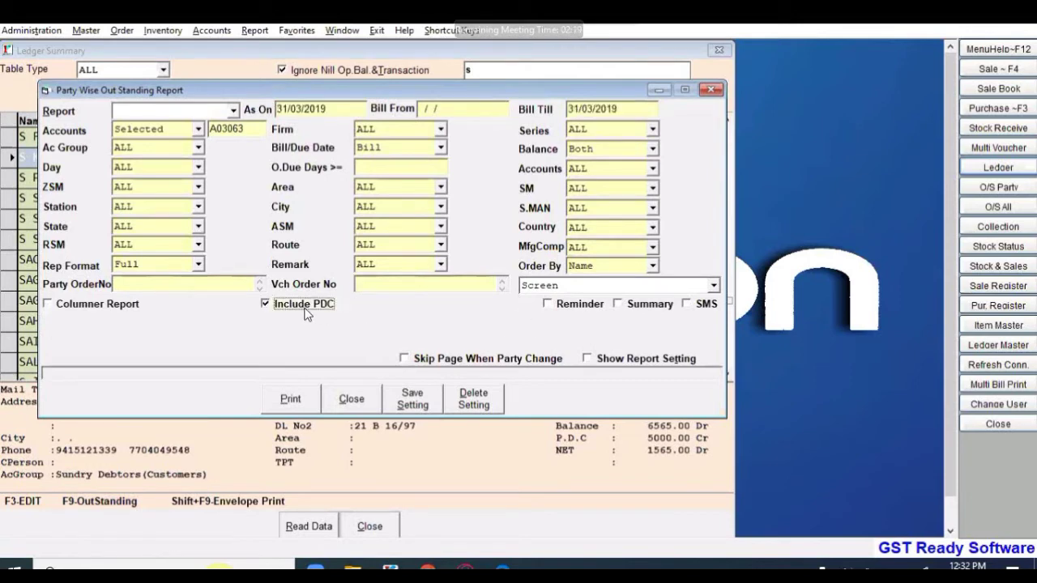
pyautogui.click(608, 363)
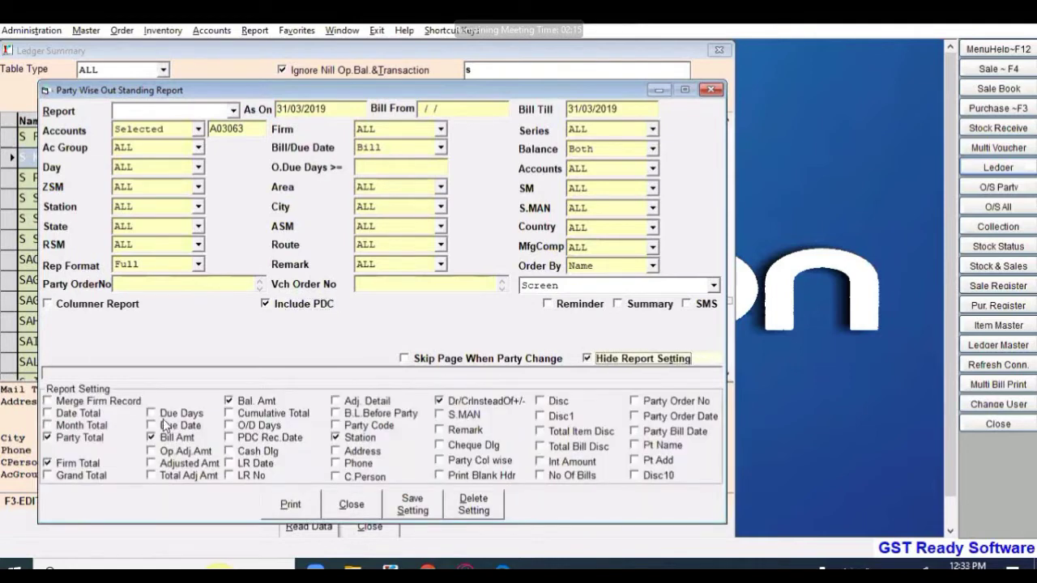
pyautogui.click(158, 476)
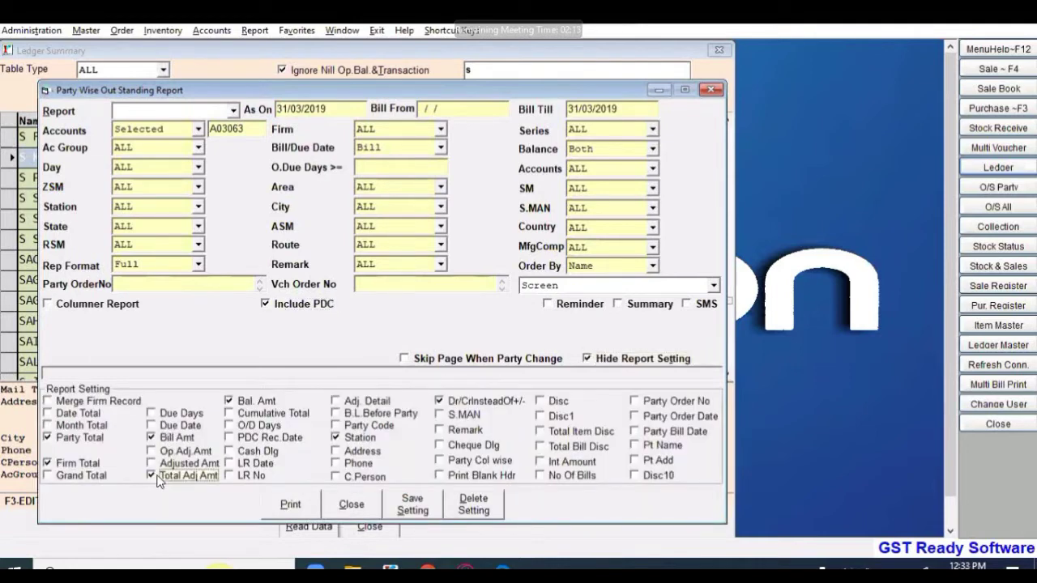
pyautogui.click(248, 439)
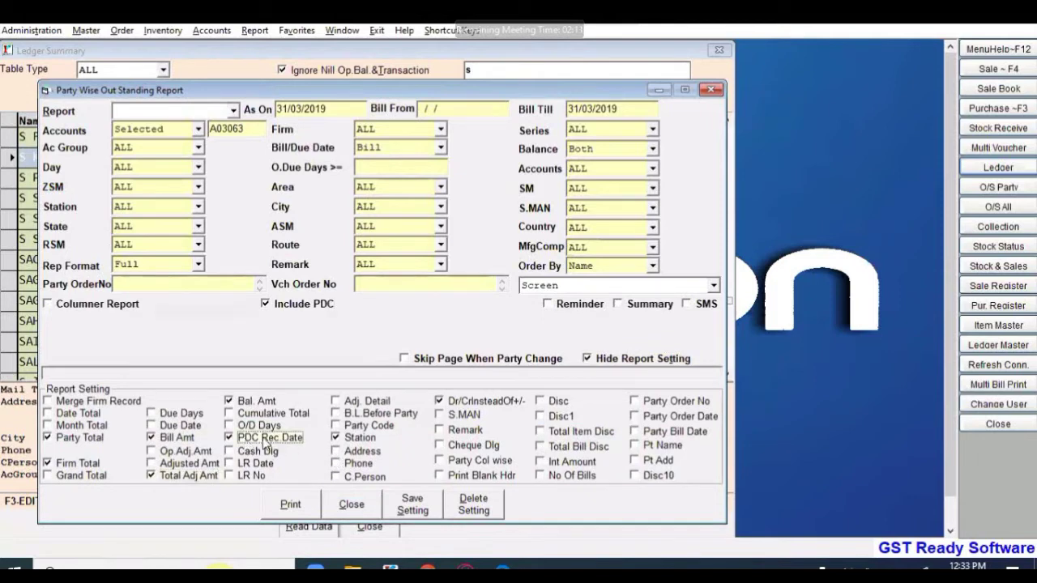
pyautogui.click(289, 504)
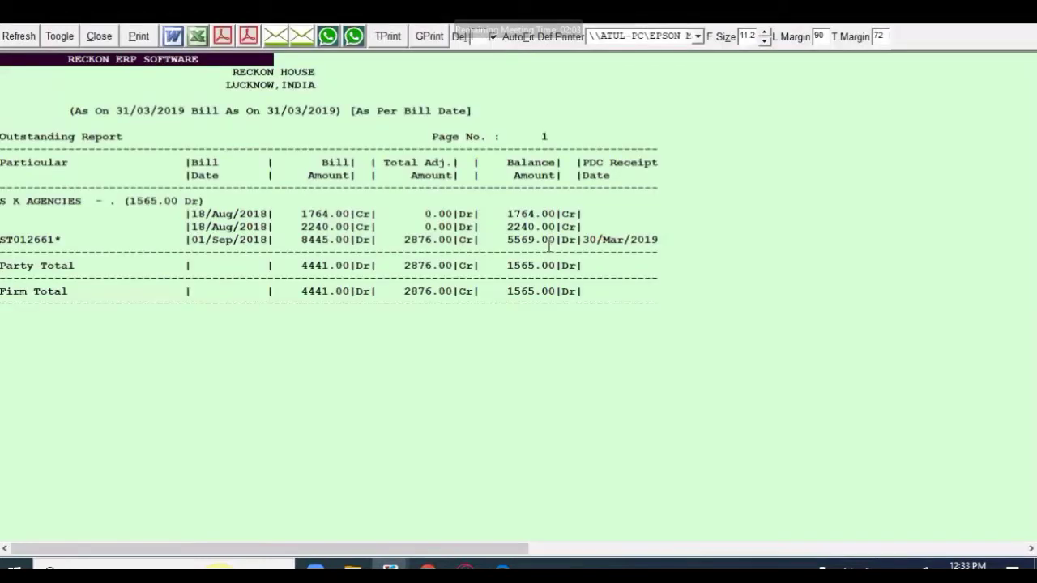
# Step: Check the party balance, bill ST012661 and its PDC receipt date in the outstanding report, and close the report without printing
pyautogui.moveTo(128, 201); pyautogui.dragTo(188, 202)
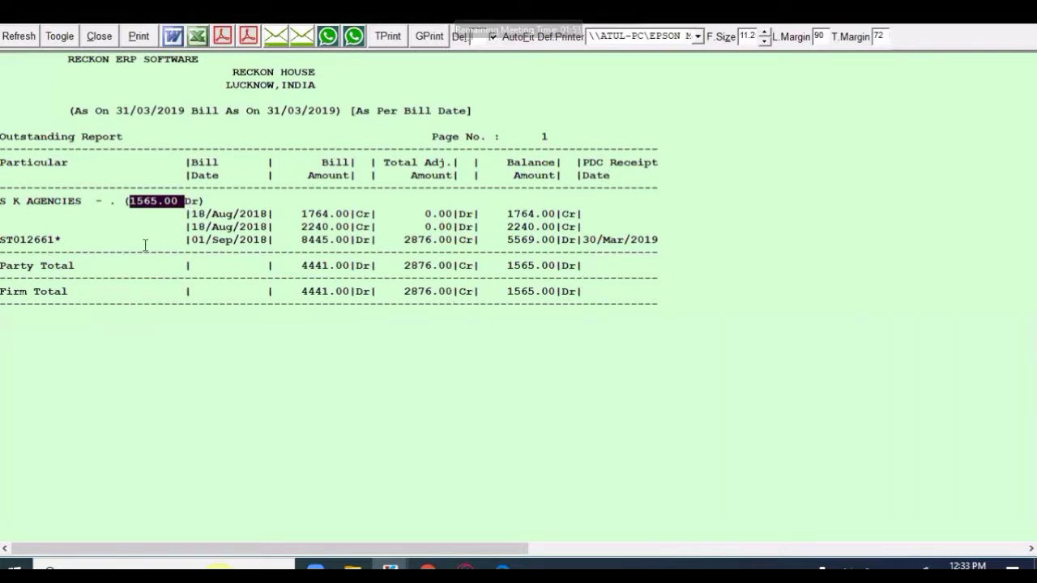
pyautogui.moveTo(54, 240); pyautogui.dragTo(504, 240)
pyautogui.moveTo(589, 240); pyautogui.dragTo(664, 240)
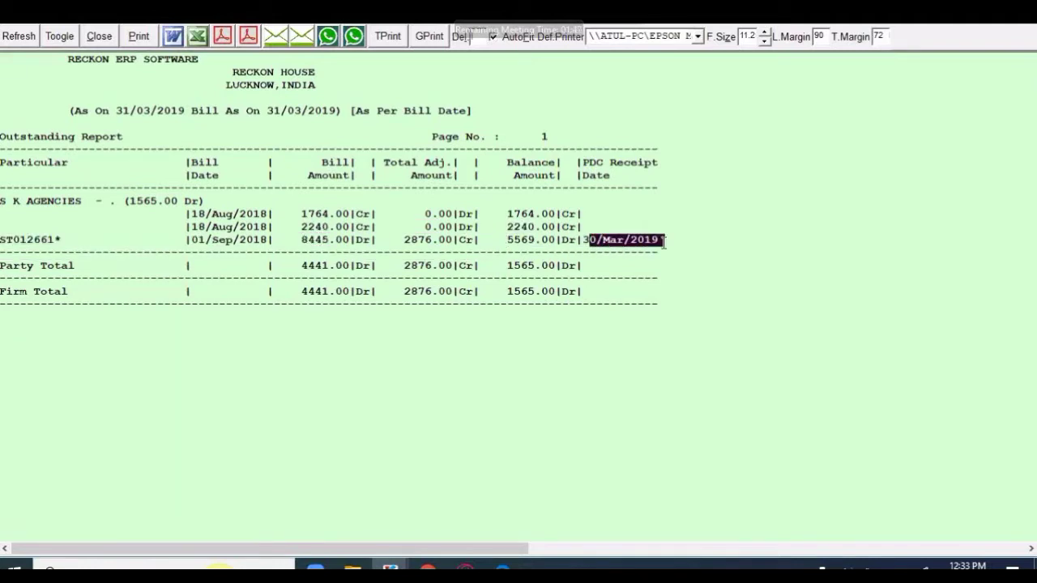
pyautogui.click(656, 251)
pyautogui.moveTo(583, 240); pyautogui.dragTo(675, 244)
pyautogui.click(96, 36)
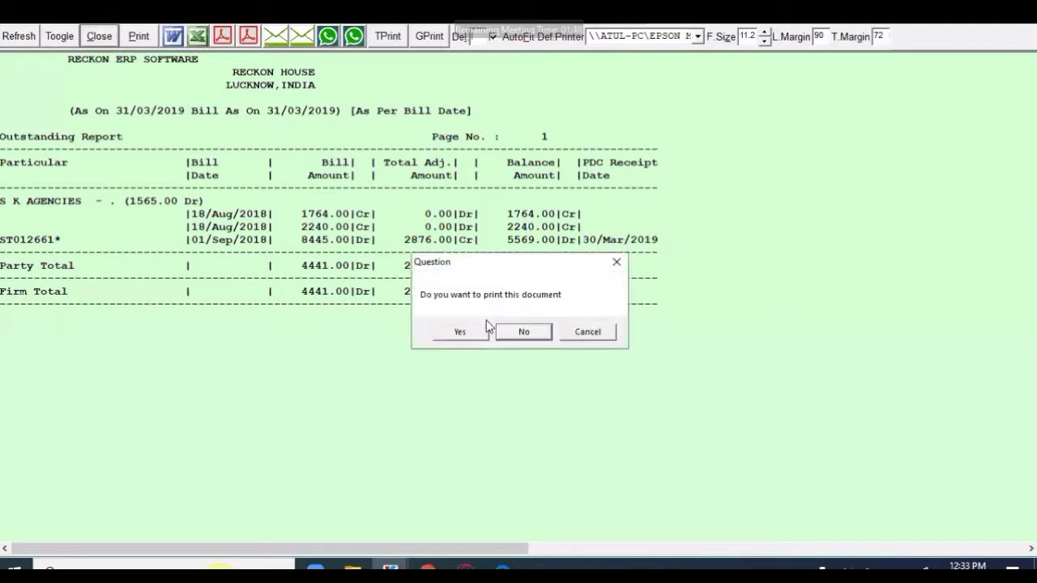
pyautogui.click(503, 332)
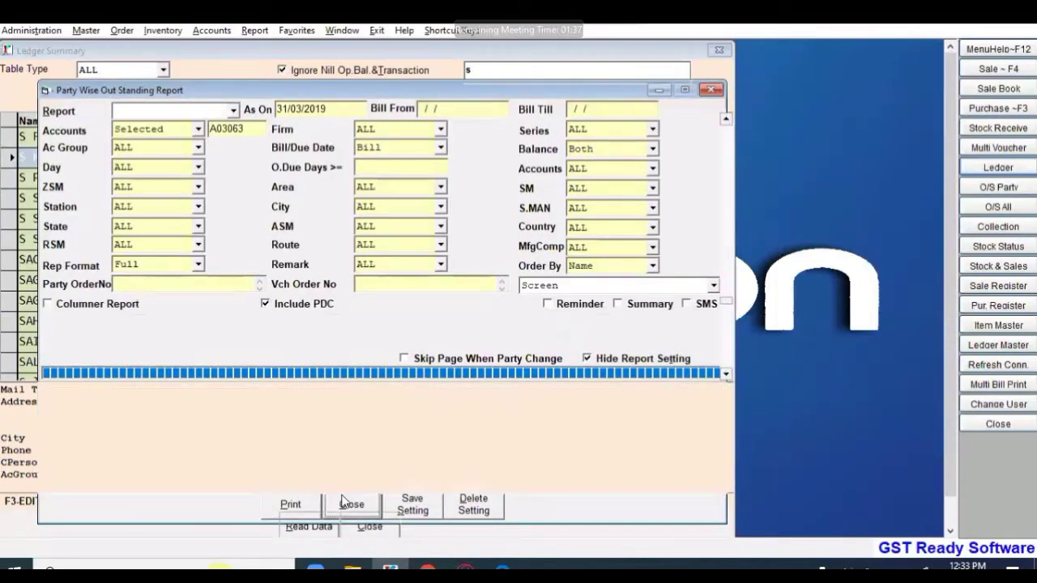
pyautogui.click(349, 501)
# Step: Open the detailed ledger of S K AGENCIES from the ledger summary
pyautogui.write('k')
pyautogui.press('Return')
pyautogui.press('Return')
pyautogui.press('Return')
pyautogui.press('Return')
pyautogui.press('Return')
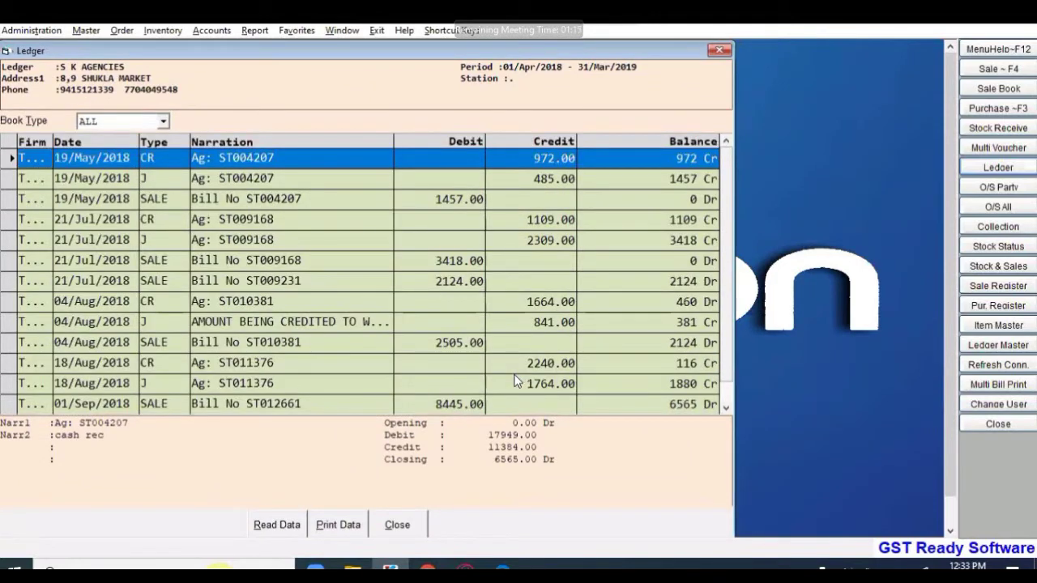
# Step: View the printable S K AGENCIES ledger, check its last balance, and close it and the ledger windows without printing
pyautogui.hotkey('alt', 'p')
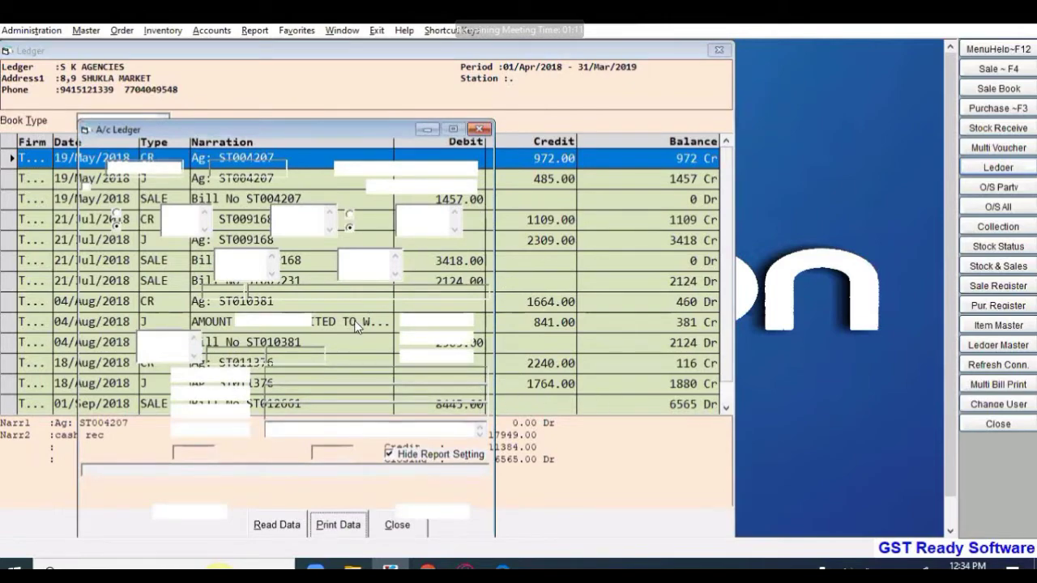
pyautogui.scroll(-3, 340, 375)
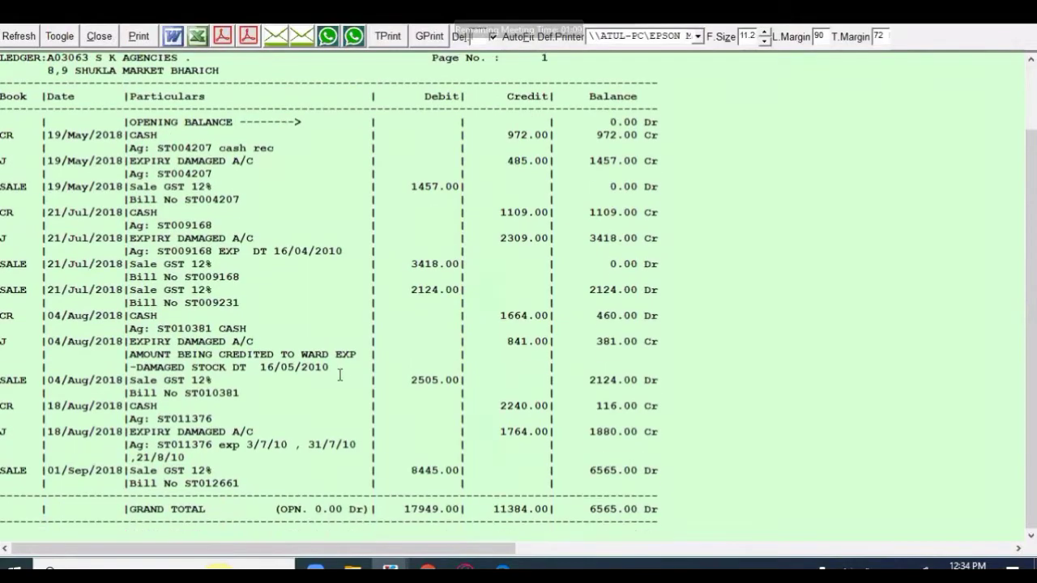
pyautogui.moveTo(659, 473); pyautogui.dragTo(555, 478)
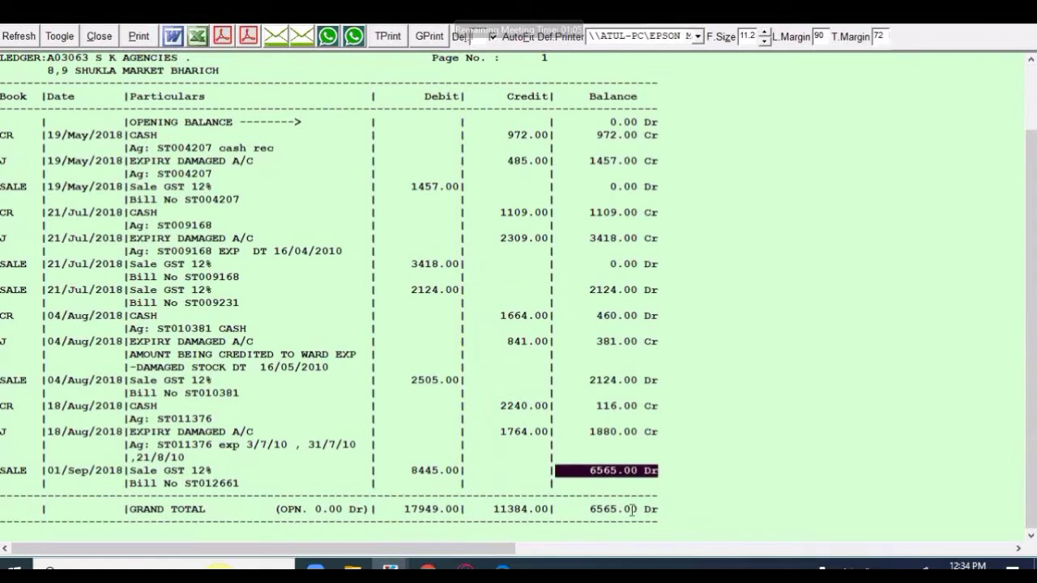
pyautogui.hotkey('ctrl', 'p')
pyautogui.click(525, 332)
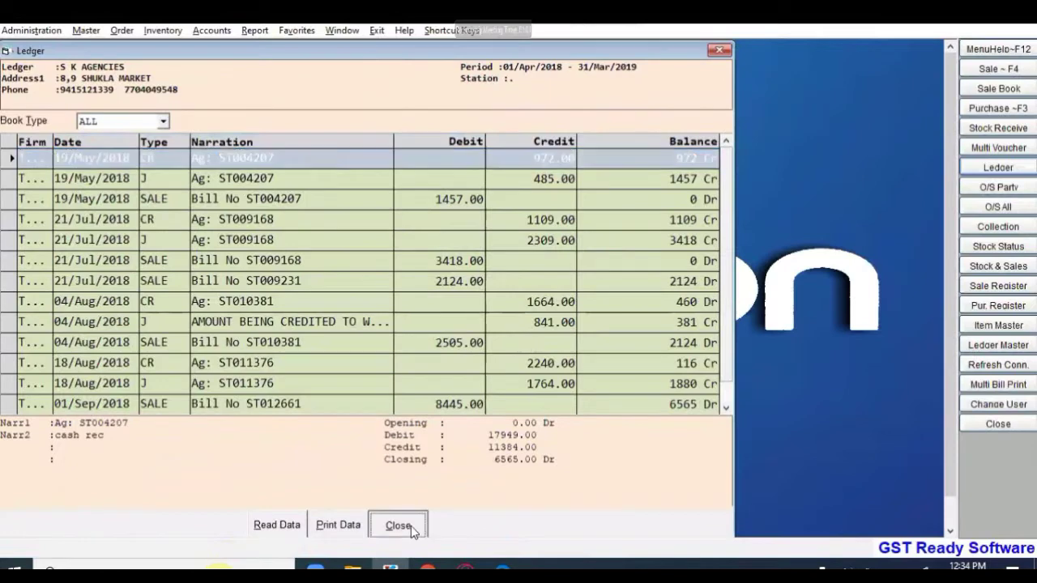
pyautogui.click(395, 525)
pyautogui.press('Escape')
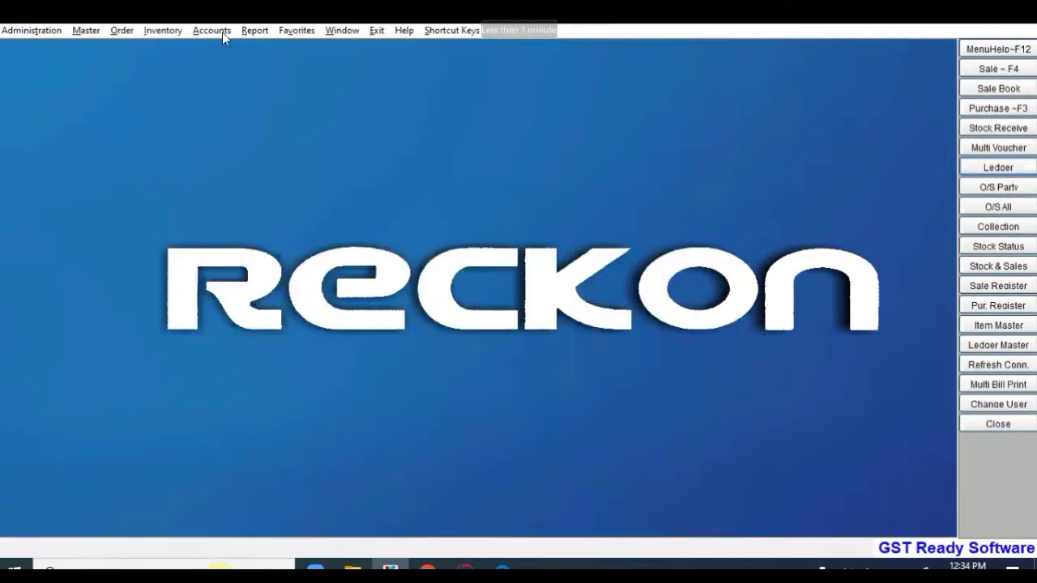
# Step: Open the account ledger report and turn off Consider Firm As Base Firm
pyautogui.click(217, 30)
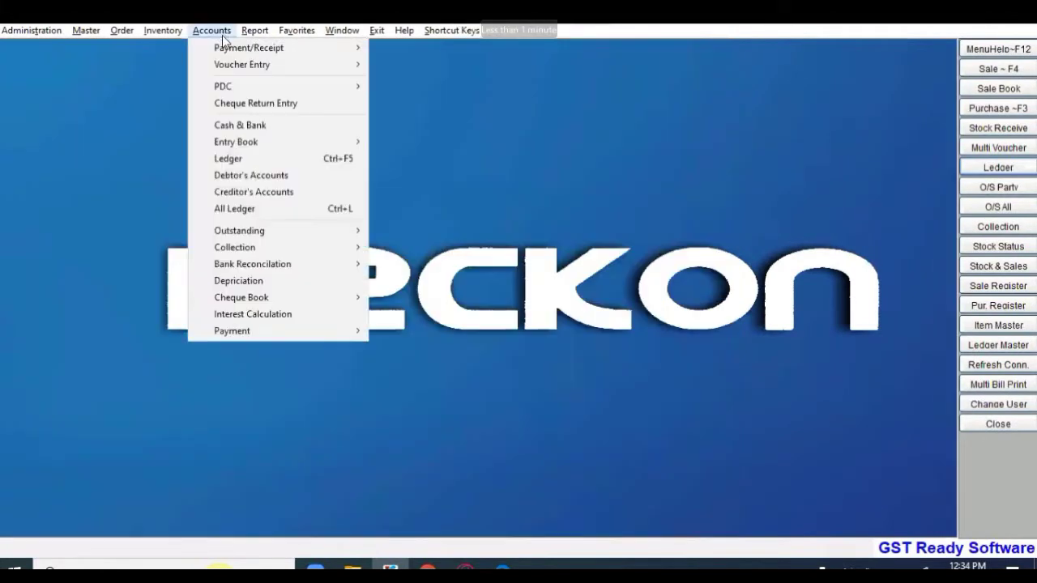
pyautogui.click(247, 160)
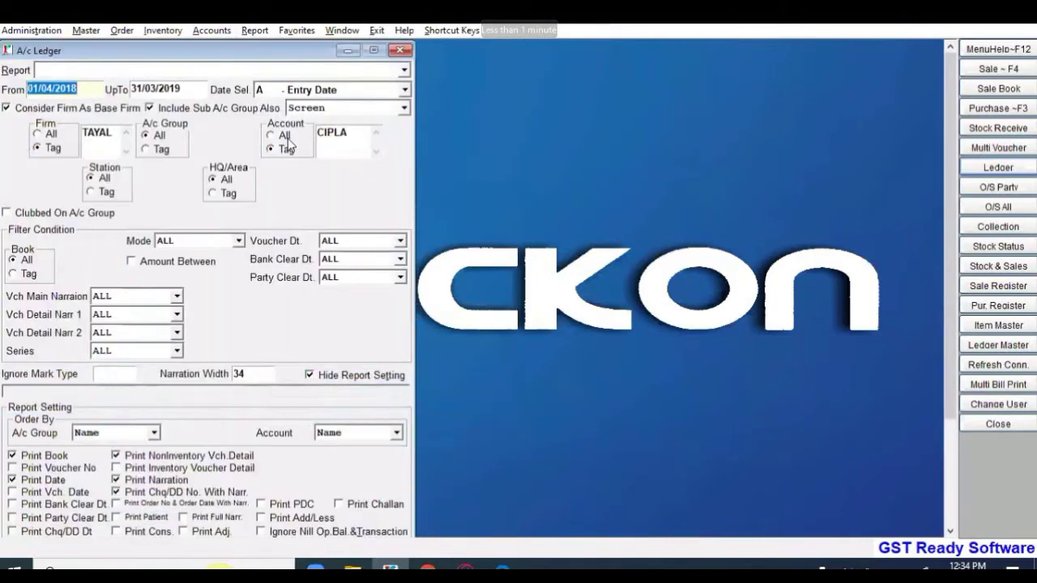
pyautogui.click(33, 108)
# Step: Replace the tagged account with S K AGENCIES of 8,9 Shukla Market in the ledger's account filter
pyautogui.click(342, 145)
pyautogui.doubleClick(342, 145)
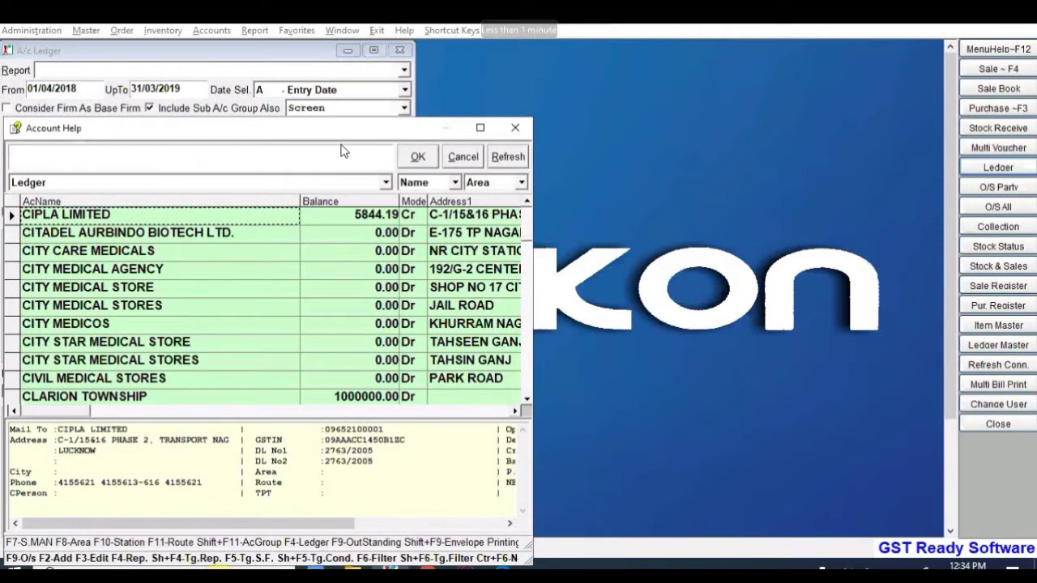
pyautogui.write('s.')
pyautogui.press('BackSpace')
pyautogui.write('k')
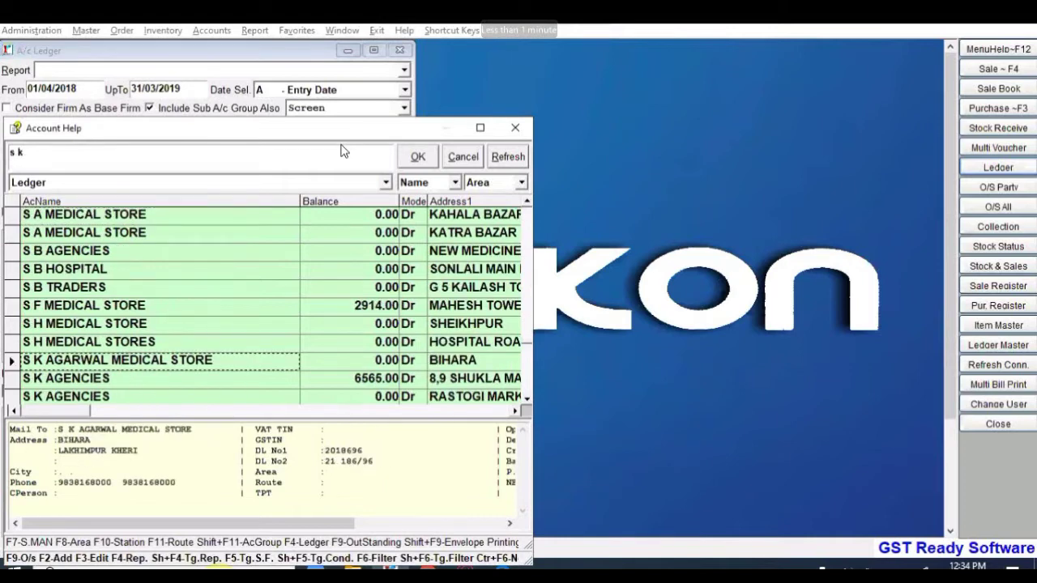
pyautogui.press('Down')
pyautogui.press('Return')
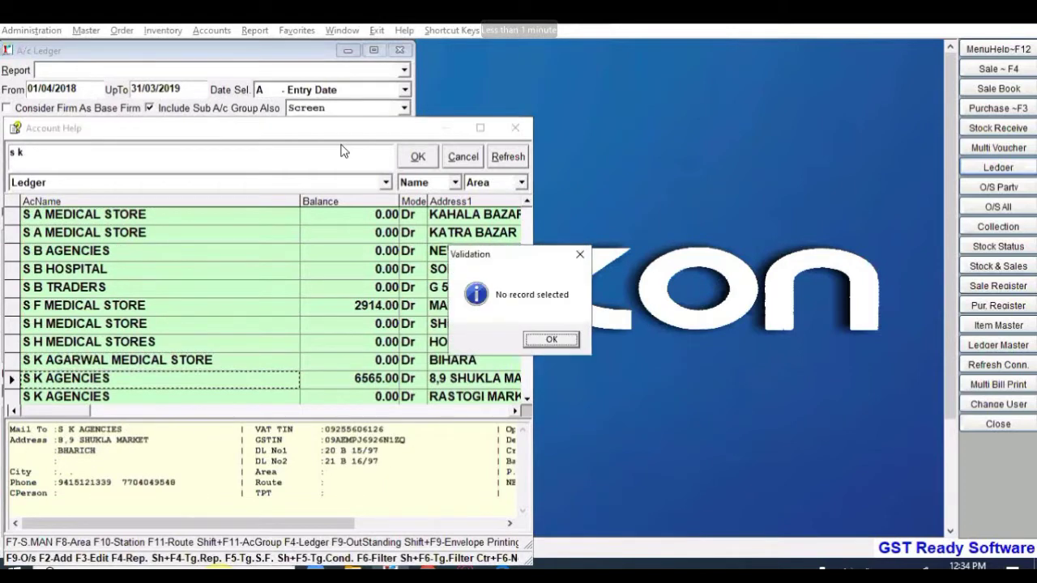
pyautogui.press('Return')
pyautogui.press('Return')
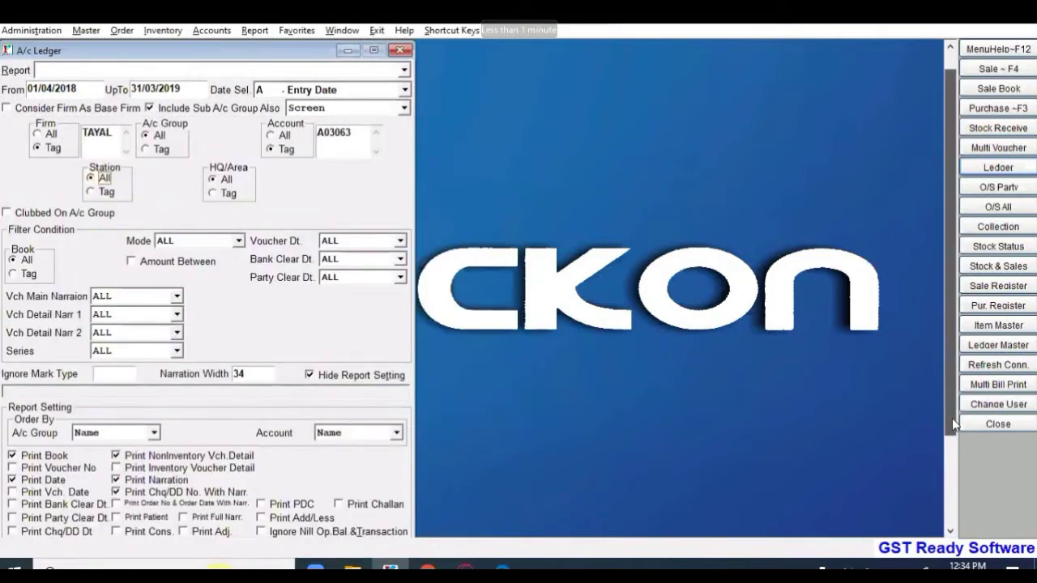
# Step: Turn on Print PDC, hide the report settings, and generate the S K AGENCIES ledger from 01/04/2018 to 31/03/2019 on screen
pyautogui.click(952, 429)
pyautogui.click(283, 456)
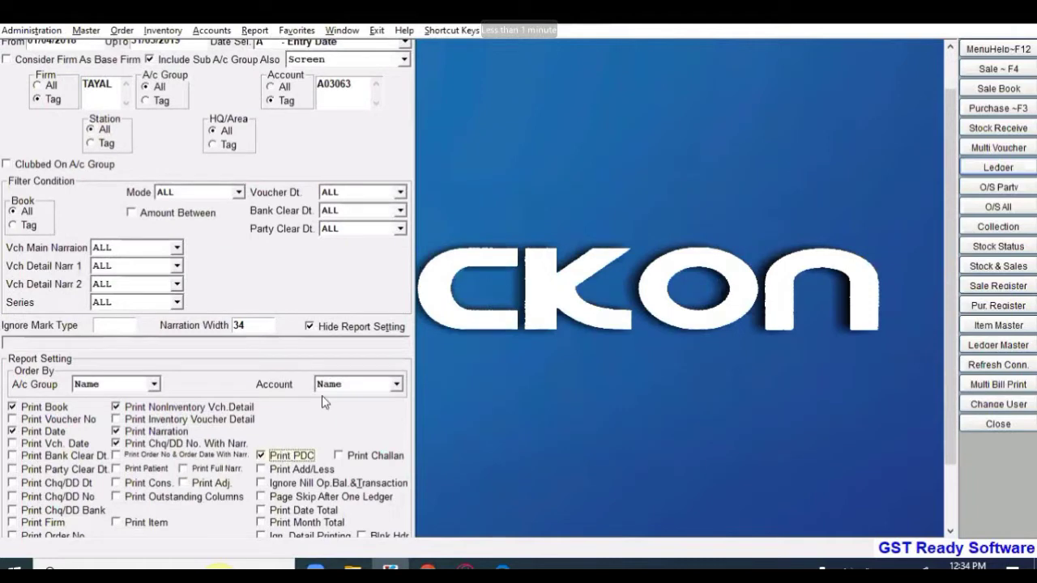
pyautogui.click(337, 327)
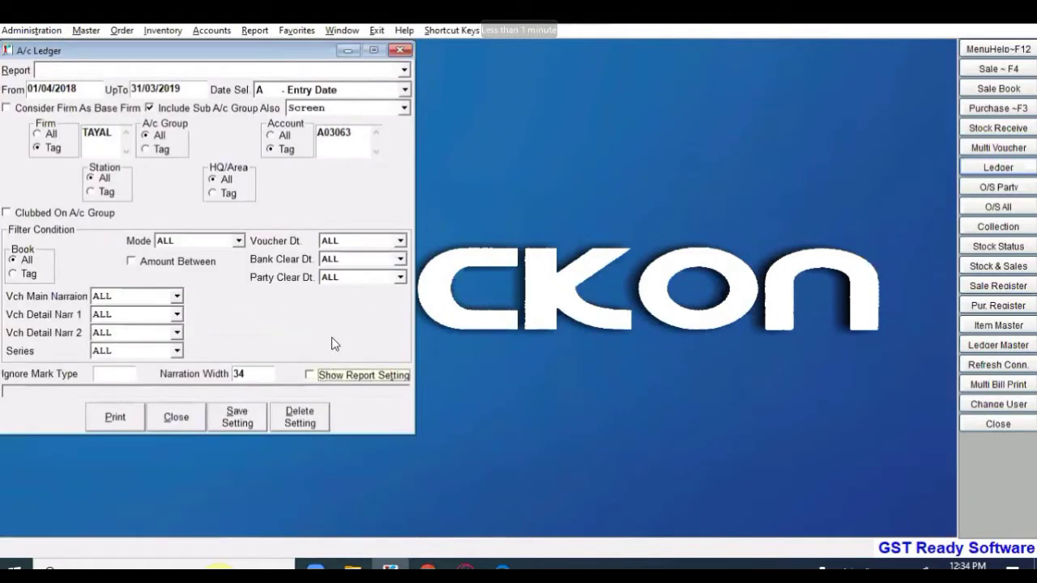
pyautogui.click(232, 421)
pyautogui.click(113, 418)
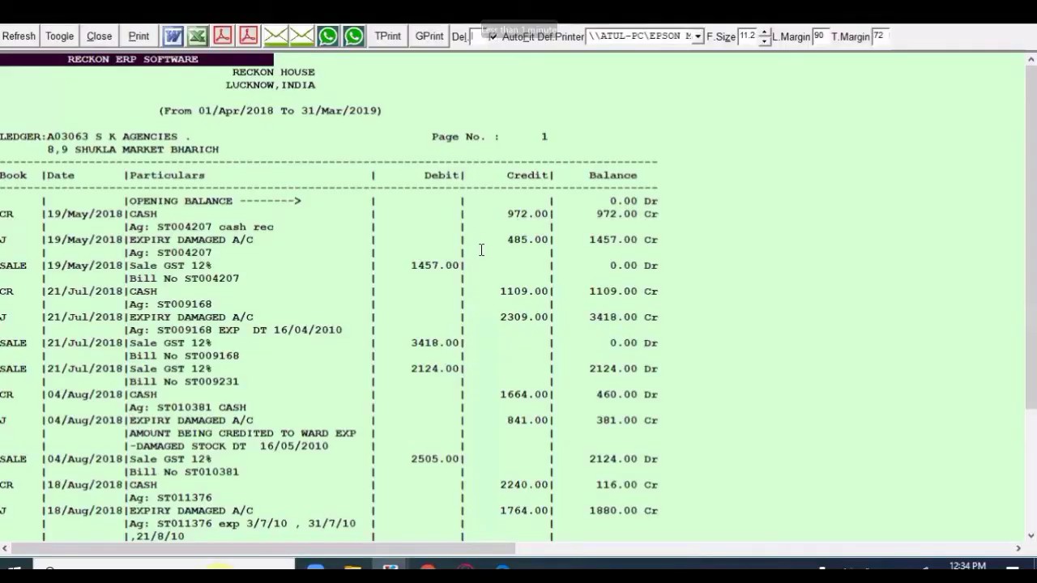
# Step: Check the ledger's grand total balance, the Post Dated Cheque Details, the cheque's credit amount and the balance after PDC
pyautogui.scroll(-3, 486, 331)
pyautogui.scroll(-2, 486, 337)
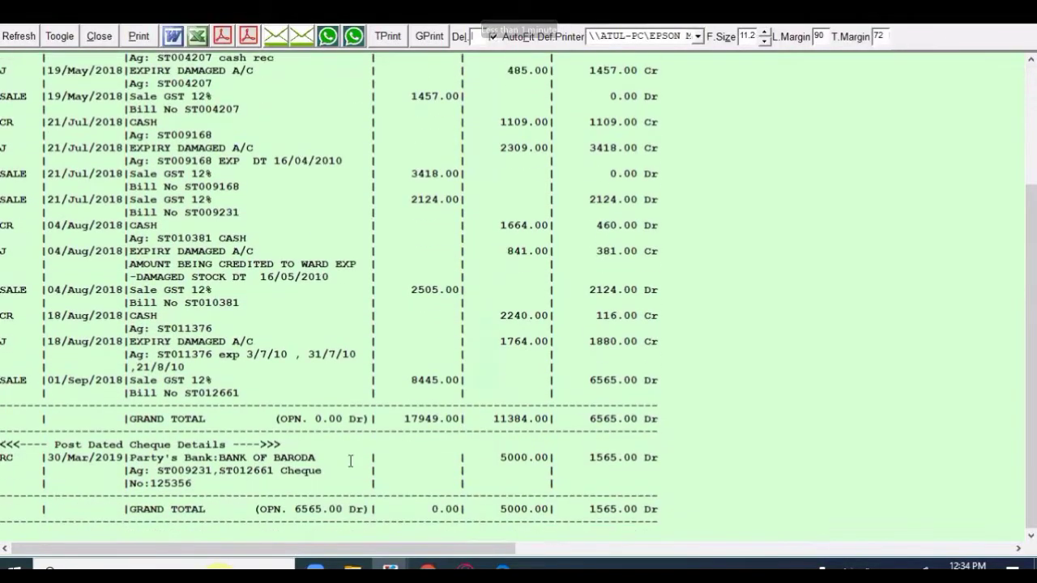
pyautogui.hotkey('shift', 'End')
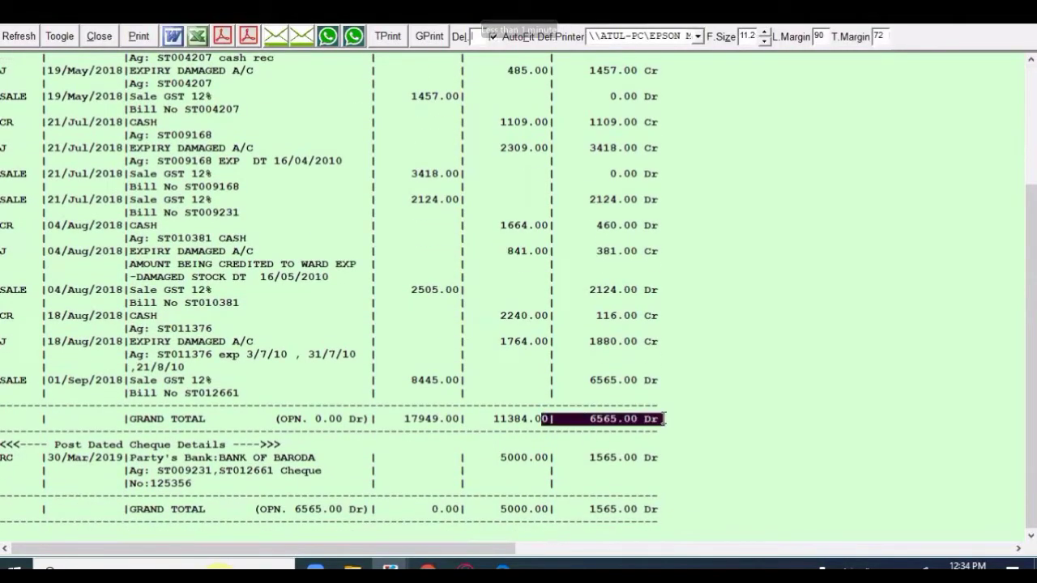
pyautogui.moveTo(7, 444); pyautogui.dragTo(268, 445)
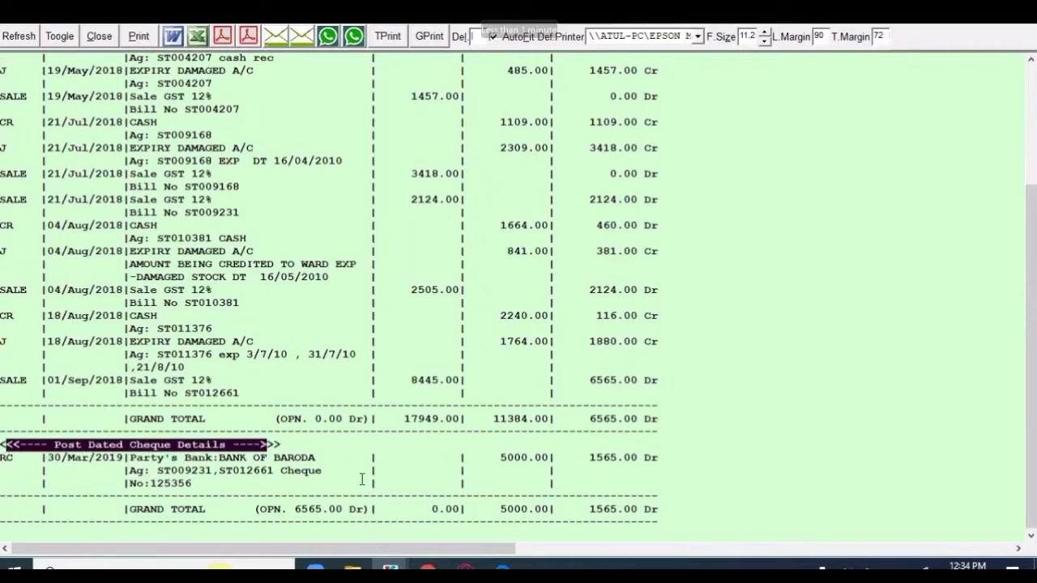
pyautogui.moveTo(465, 458); pyautogui.dragTo(550, 458)
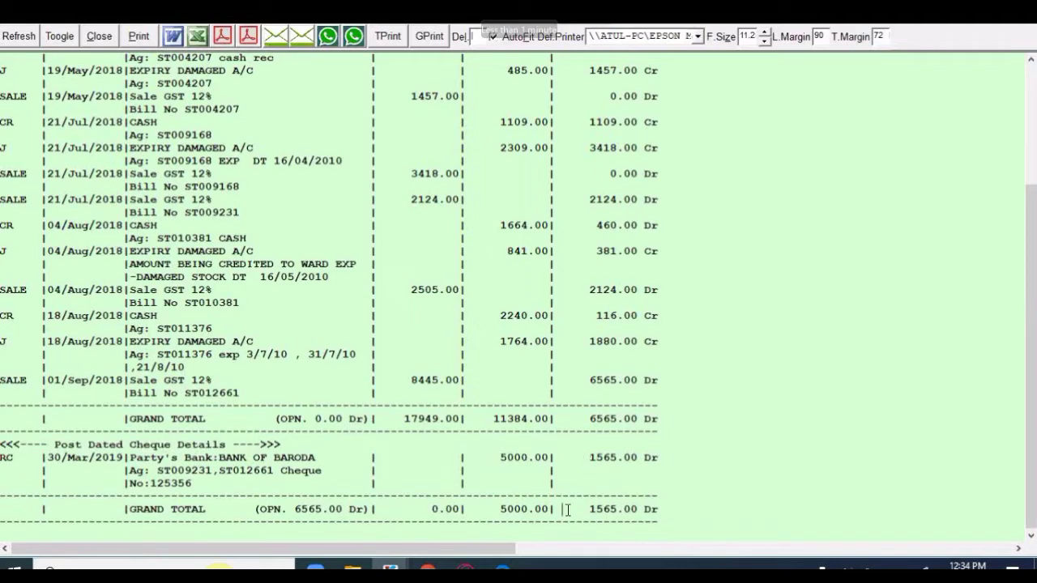
pyautogui.moveTo(562, 508); pyautogui.dragTo(661, 520)
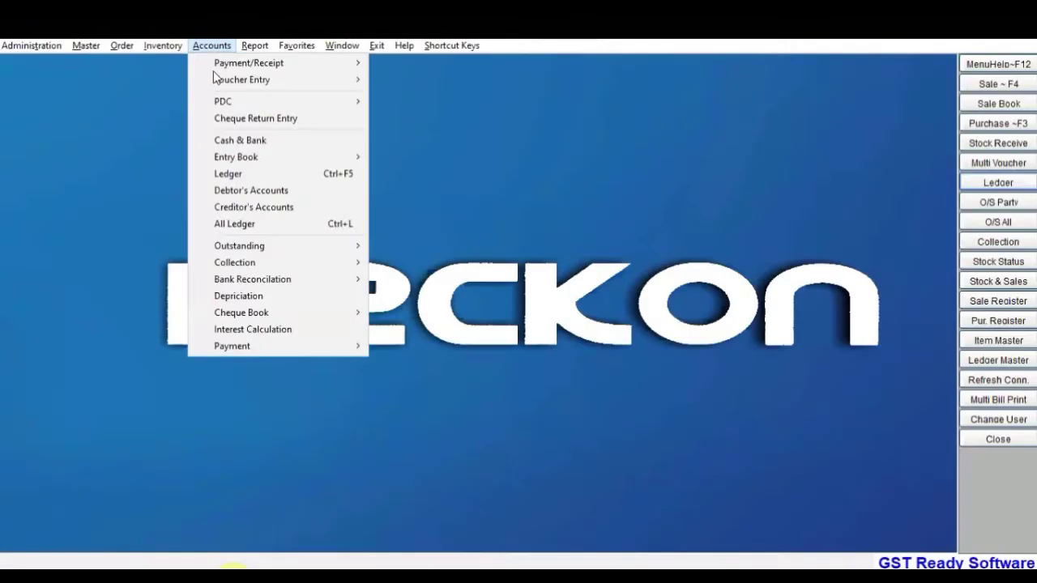
# Step: Open the PDC Pay in Slip for firm TAYAL, keeping slip number 00000002 and deposit date 31/03/2019
pyautogui.moveTo(264, 97)
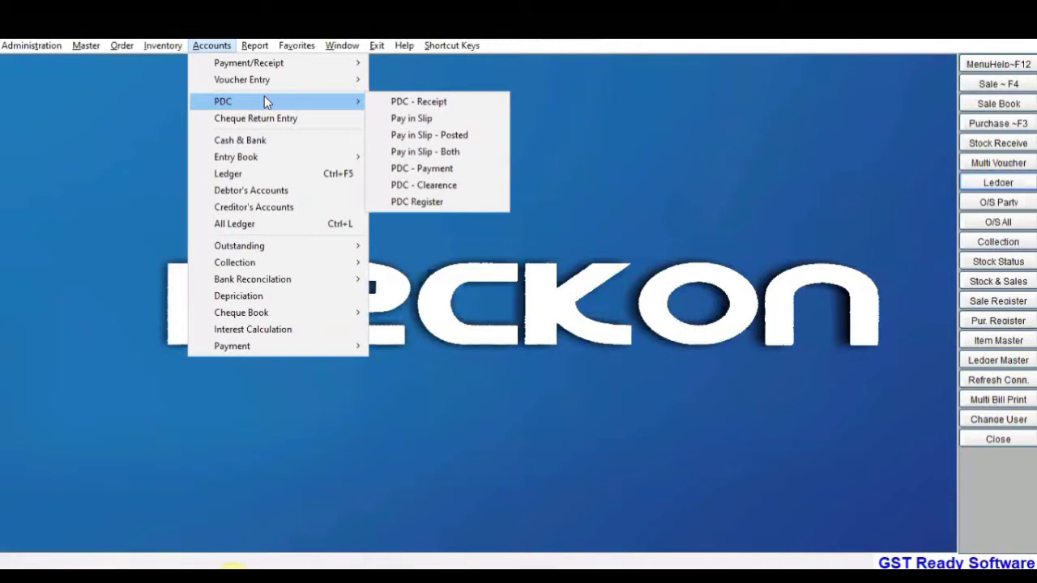
pyautogui.click(420, 122)
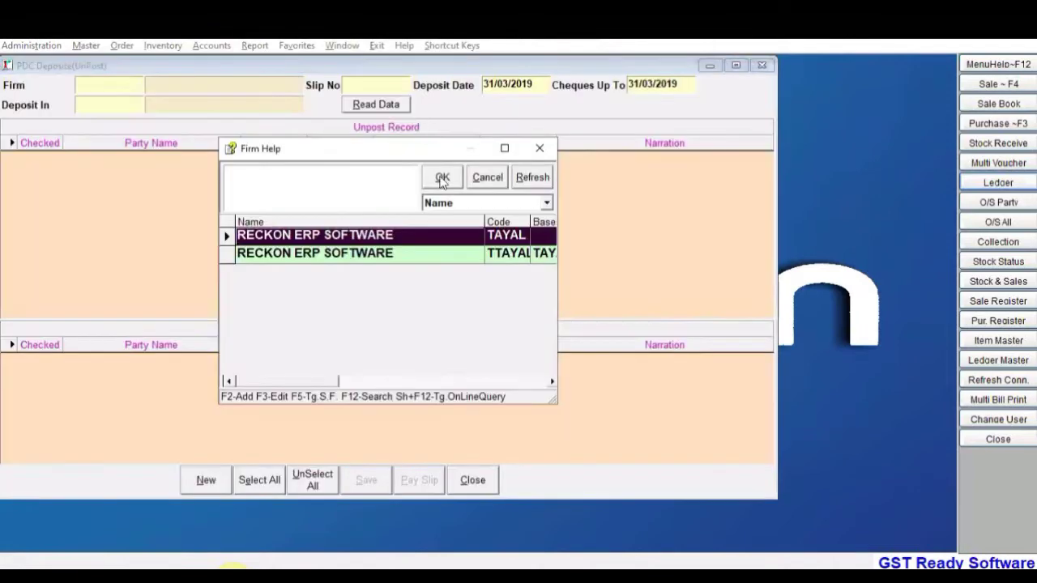
pyautogui.click(442, 179)
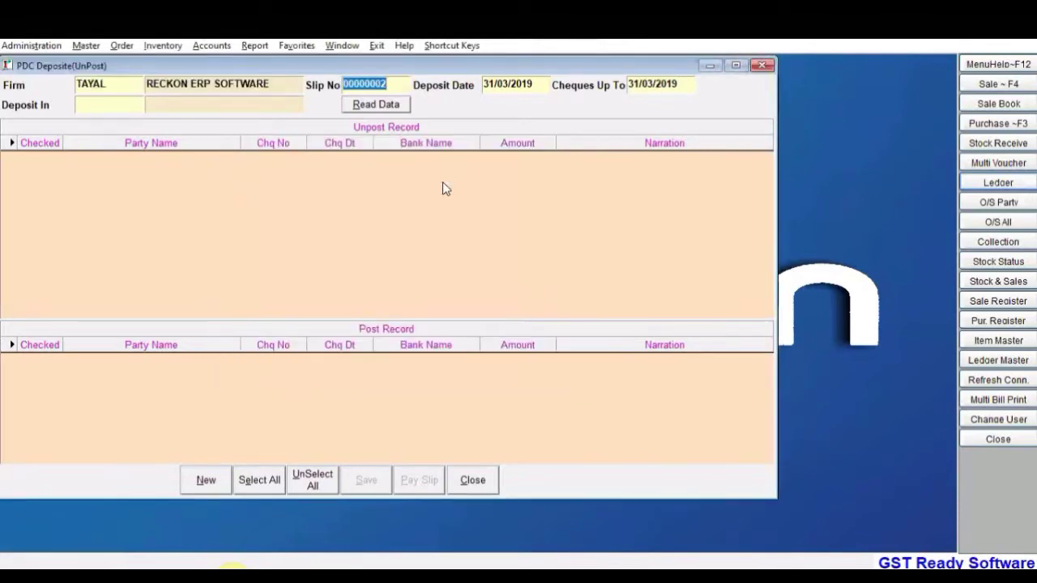
pyautogui.press('Return')
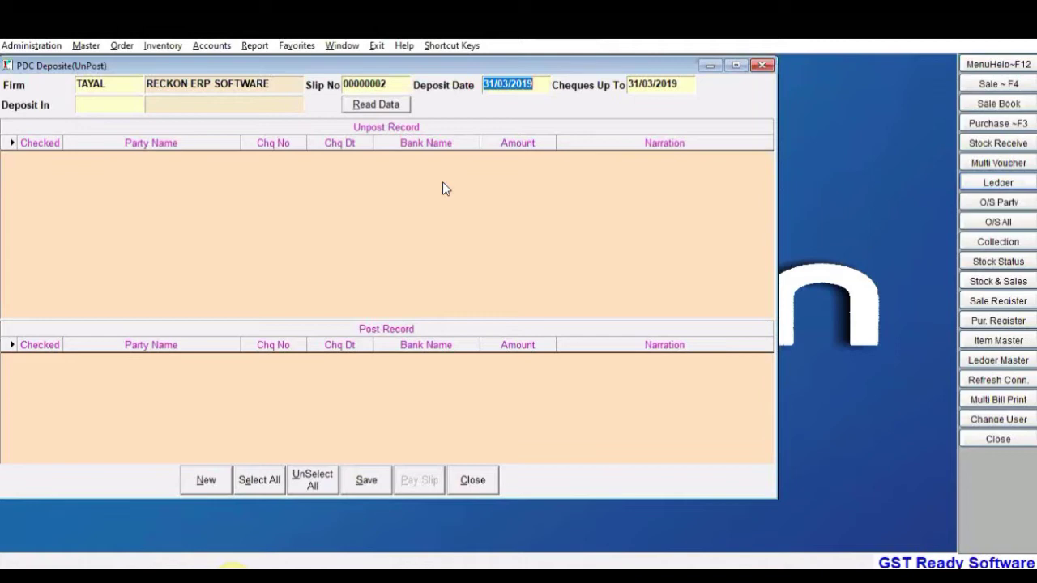
pyautogui.press('Return')
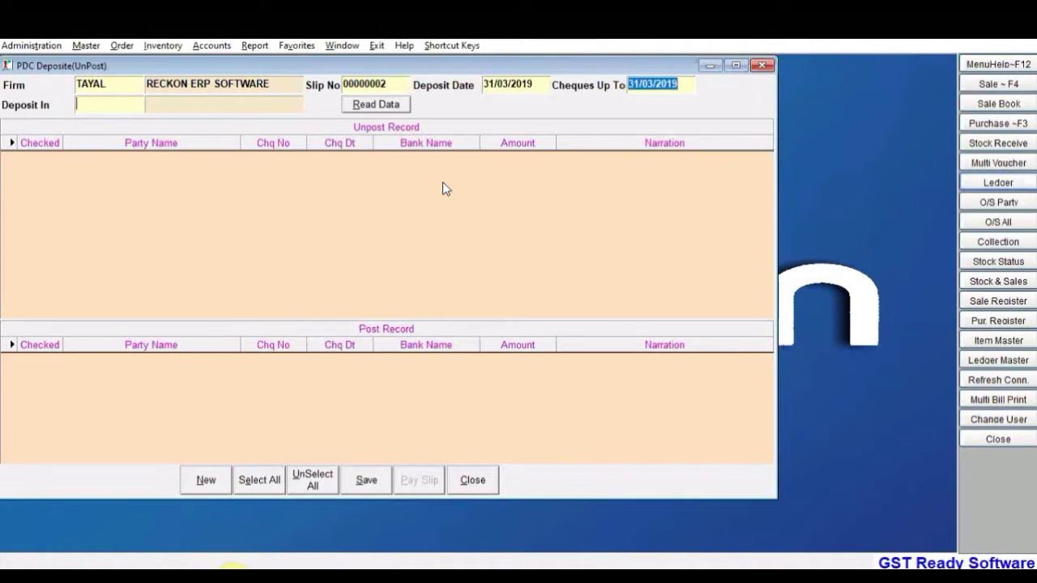
# Step: Keep Cheques Up To at 31/03/2019, choose AXIS BANK as the deposit bank, and load the unposted cheques
pyautogui.press('Return')
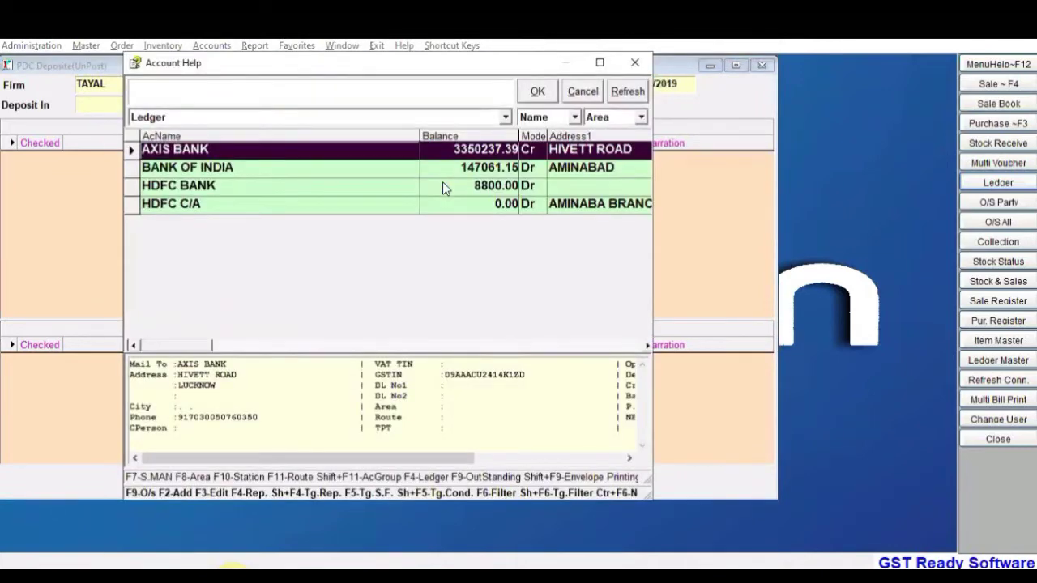
pyautogui.press('Down')
pyautogui.press('Down')
pyautogui.press('Down')
pyautogui.press('Up')
pyautogui.press('Up')
pyautogui.press('Up')
pyautogui.press('Escape')
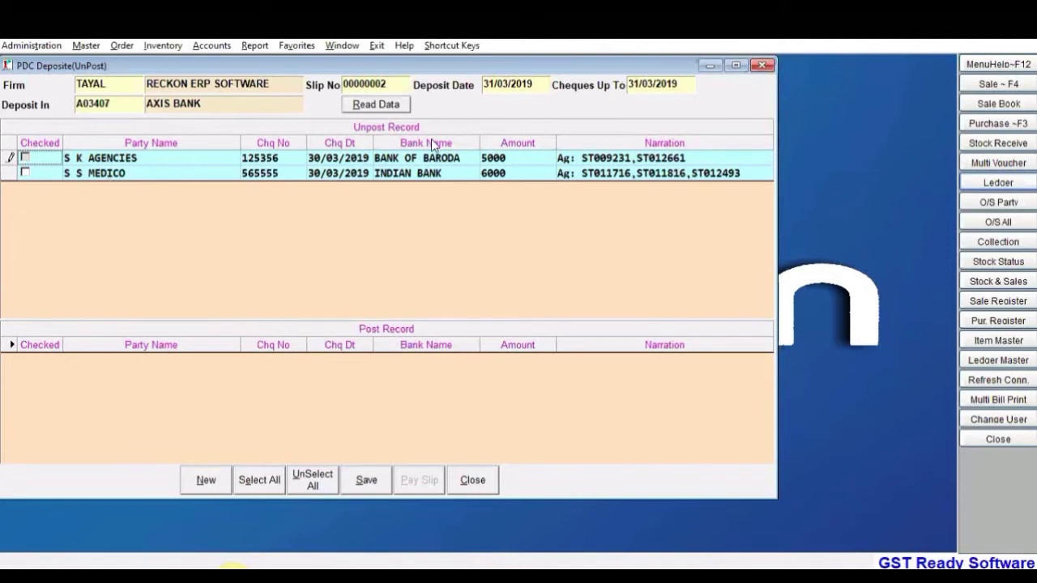
# Step: Start a new PDC receipt entry for firm TAYAL with J P PHARMA as the party
pyautogui.click(221, 48)
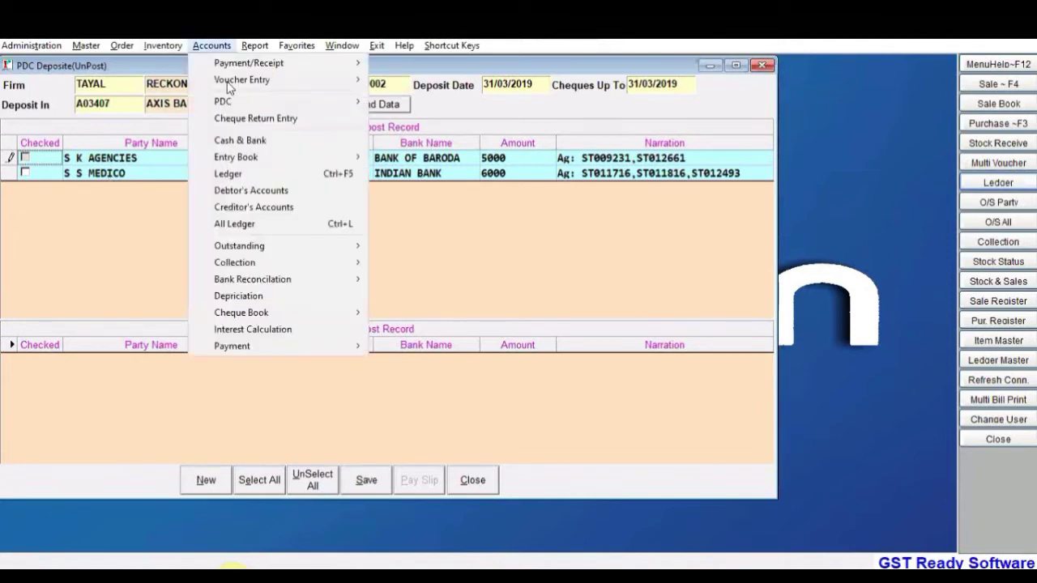
pyautogui.moveTo(229, 84)
pyautogui.moveTo(234, 102)
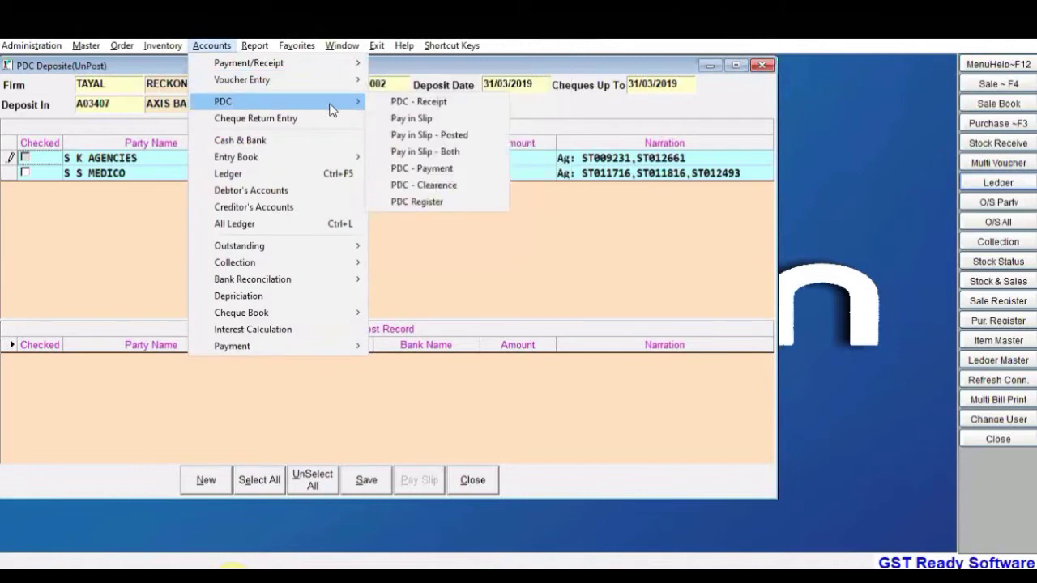
pyautogui.click(418, 106)
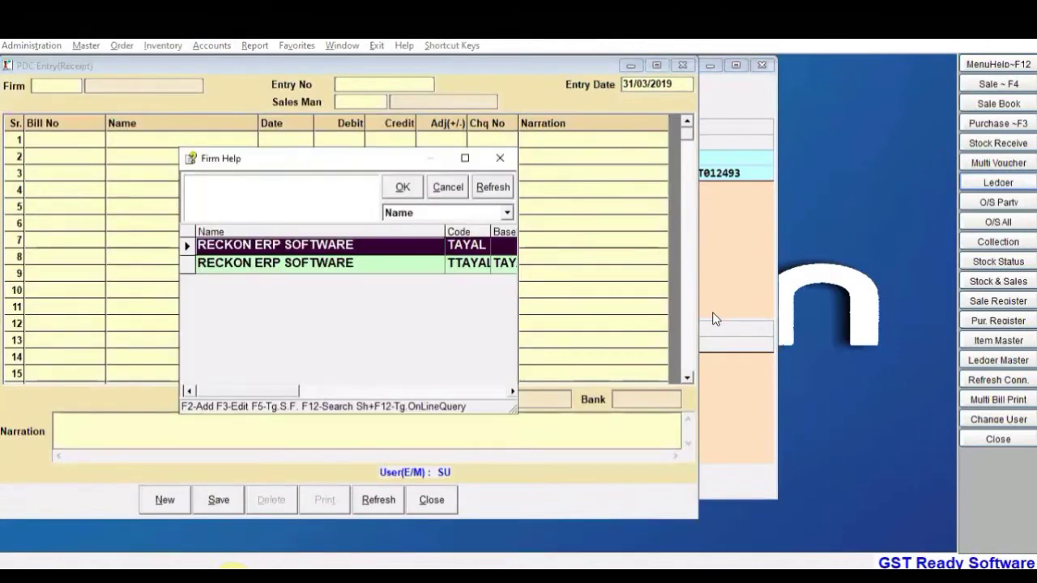
pyautogui.press('Return')
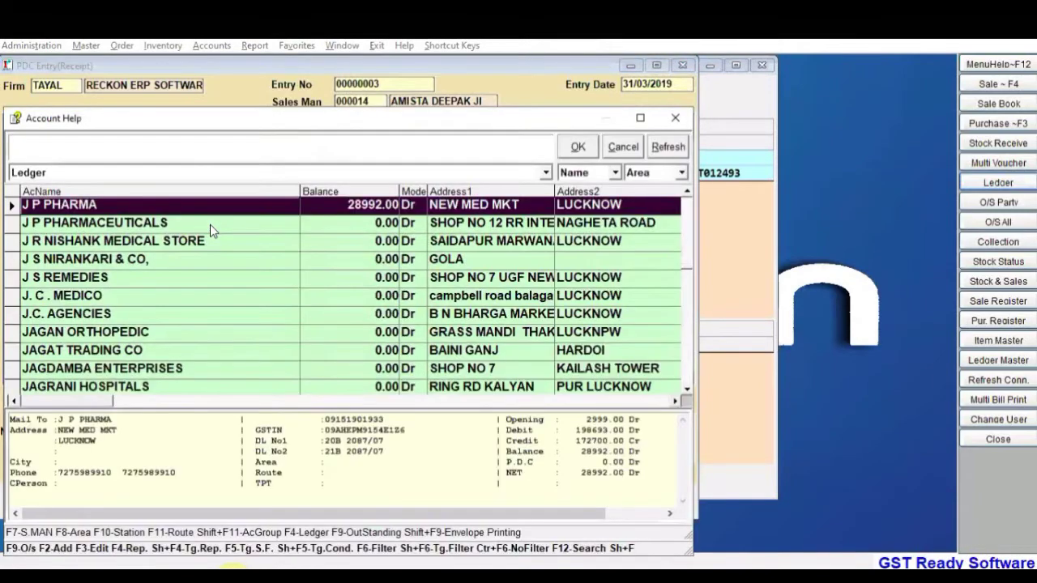
pyautogui.press('Return')
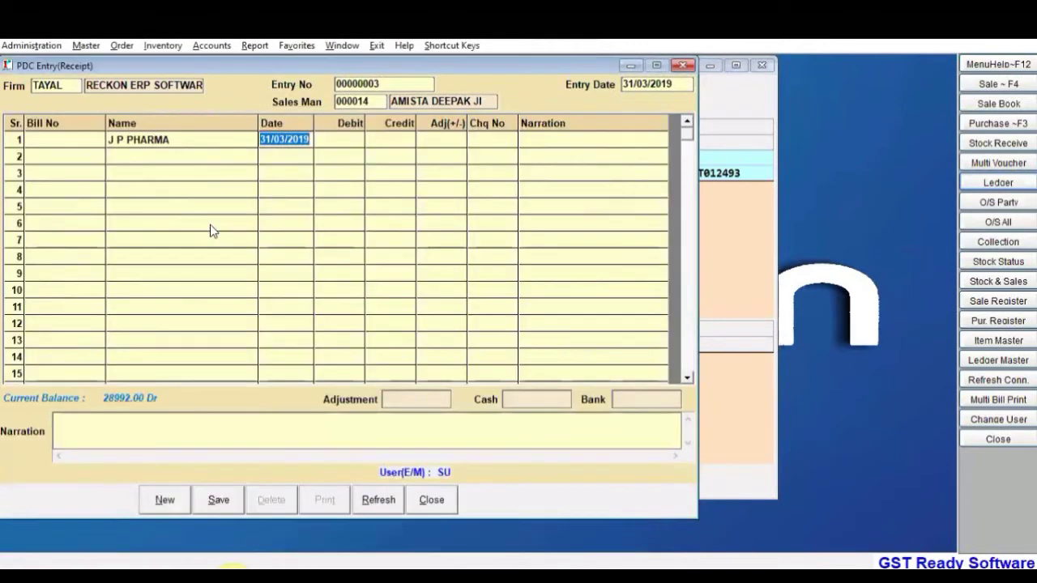
# Step: Set the J P PHARMA receipt date to 04/04/2019 and its credit amount to 5200
pyautogui.write('0404')
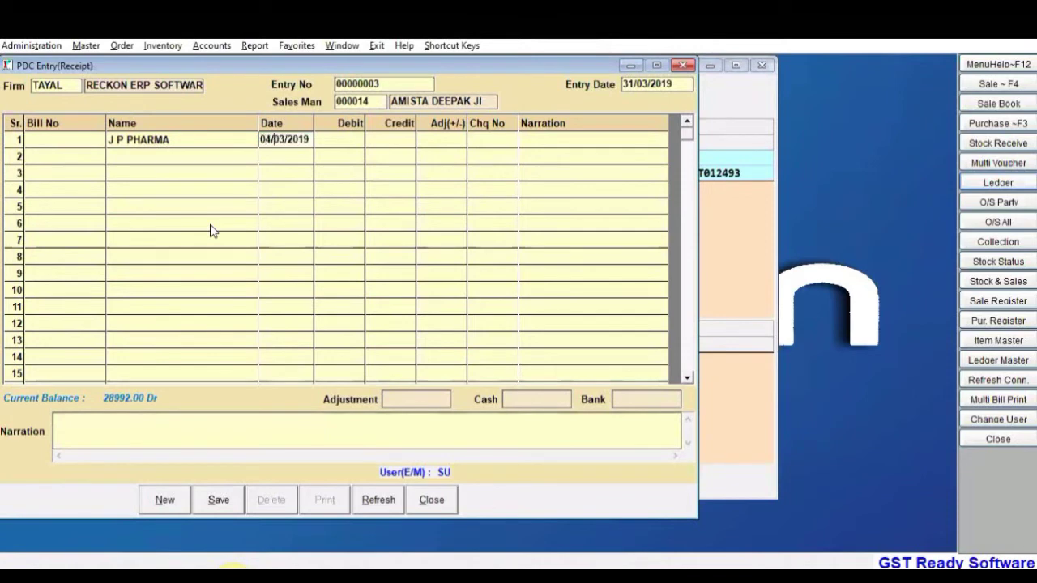
pyautogui.press('Return')
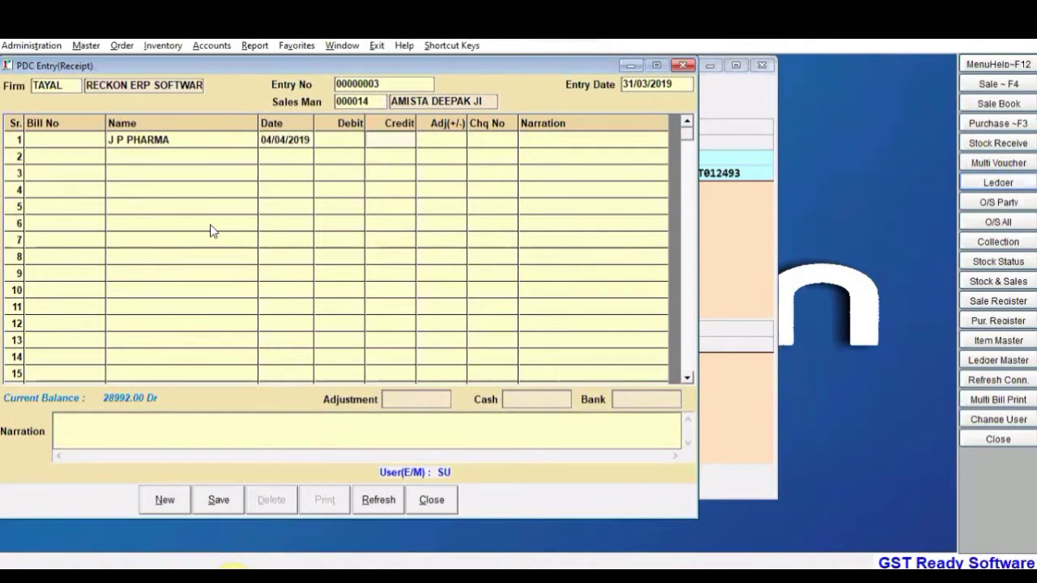
pyautogui.write('5200')
pyautogui.press('Return')
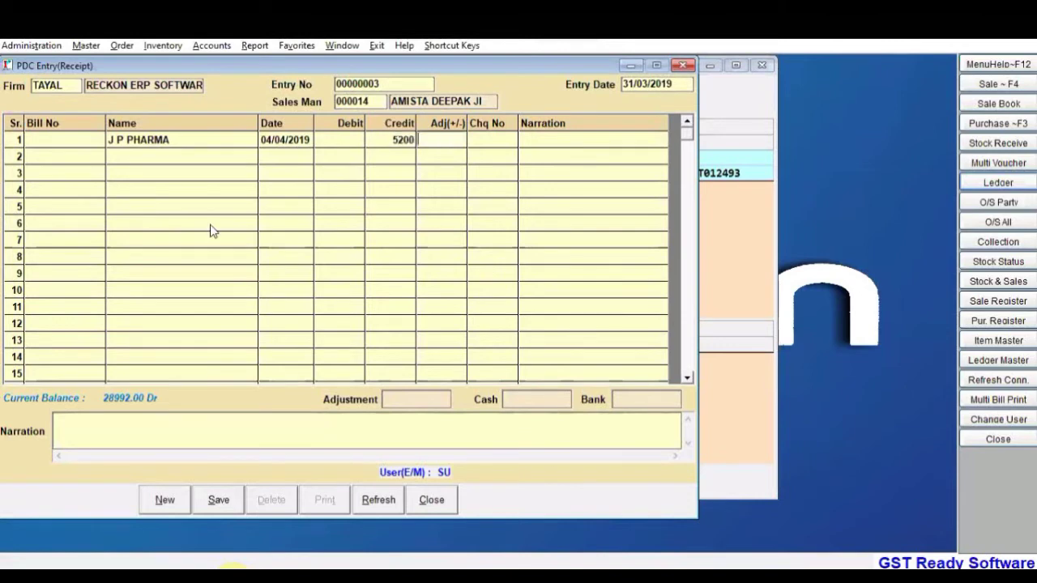
# Step: Adjust the receipt against the outstanding bills, 3000 for ST019434 and 2200 for ST011970
pyautogui.press('Return')
pyautogui.press('Return')
pyautogui.press('Return')
pyautogui.press('Return')
pyautogui.press('Return')
pyautogui.press('Return')
pyautogui.press('Return')
pyautogui.press('Return')
pyautogui.press('Return')
pyautogui.press('Return')
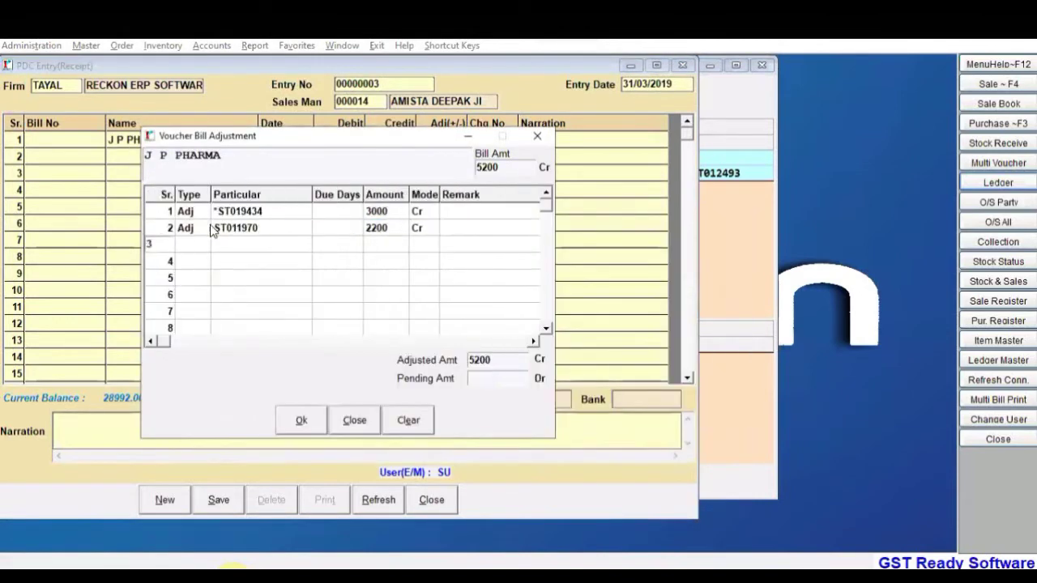
# Step: Enter cheque number 85558 with cheque date 04/04/2019 and BANK OF BARODA as the party's bank
pyautogui.write('85558')
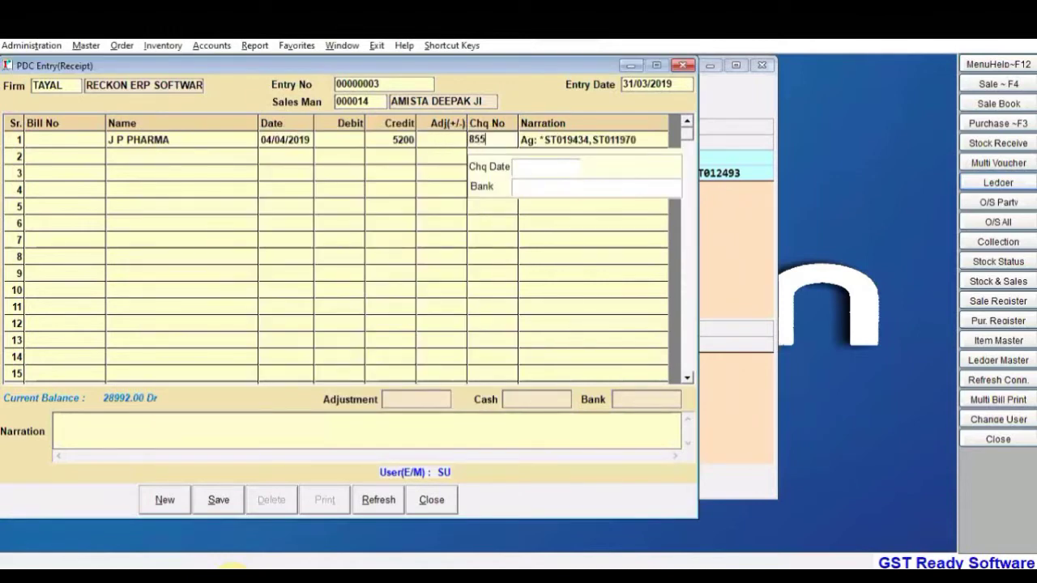
pyautogui.press('Return')
pyautogui.press('Return')
pyautogui.press('Down')
pyautogui.press('Down')
pyautogui.press('Down')
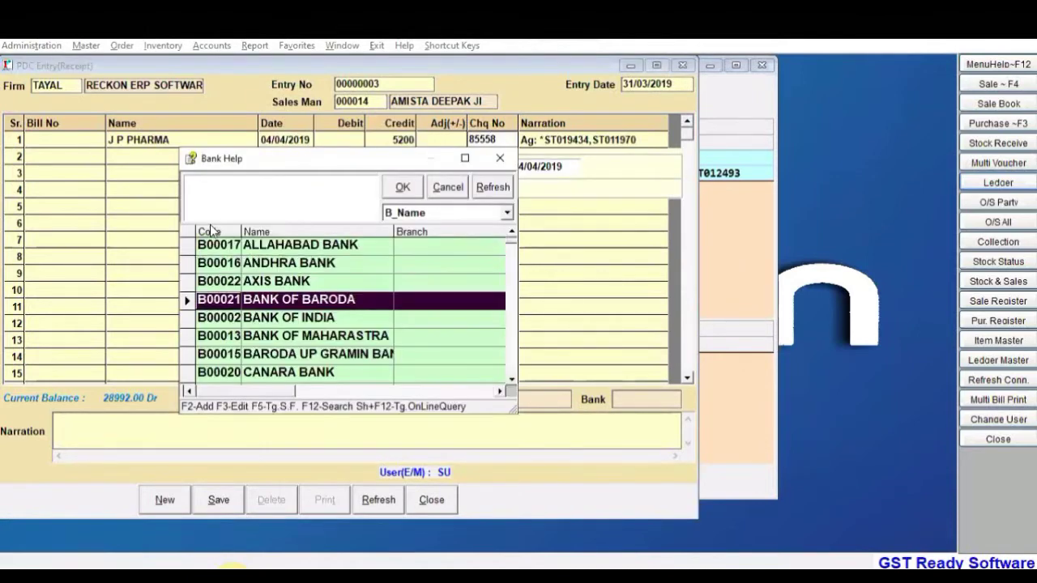
pyautogui.press('Return')
pyautogui.press('Return')
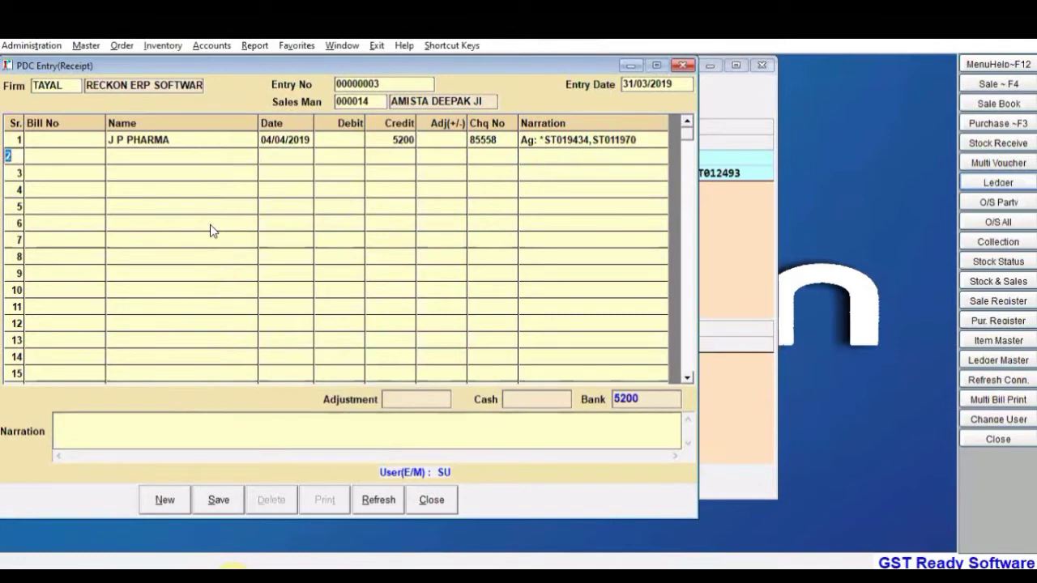
# Step: Save the J P PHARMA receipt and close the PDC entry form, returning to the pay-in slip
pyautogui.press('Return')
pyautogui.press('Return')
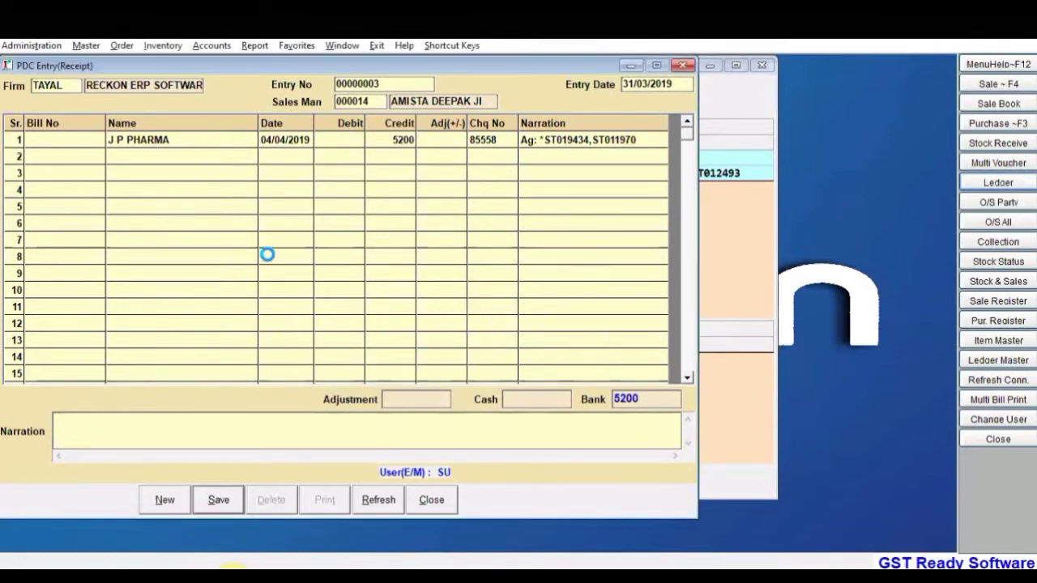
pyautogui.click(454, 490)
pyautogui.click(479, 326)
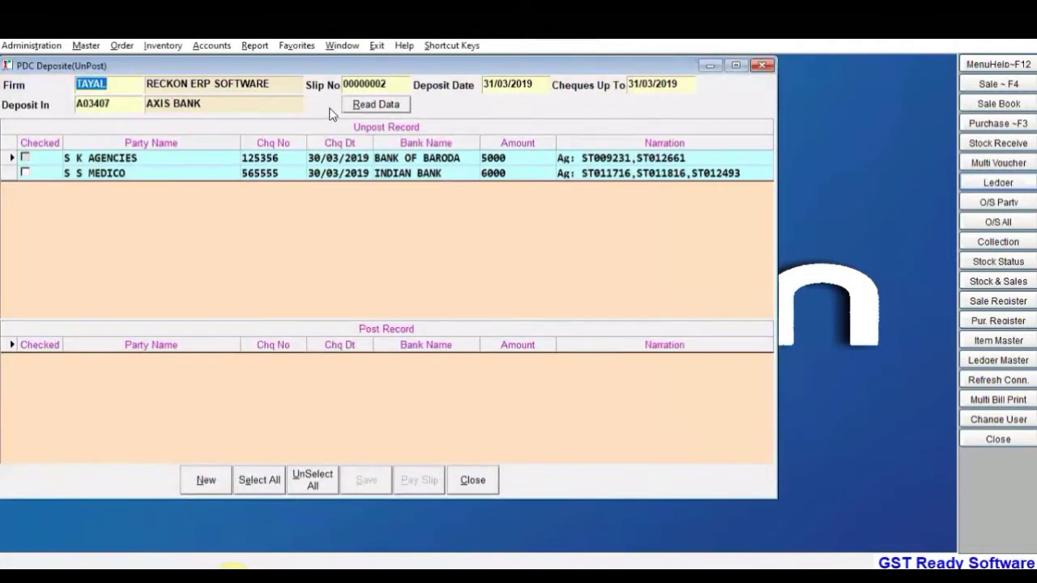
# Step: Reload the unposted cheques and try to extend the slip's cheques-up-to date to 04/04/2019
pyautogui.click(381, 109)
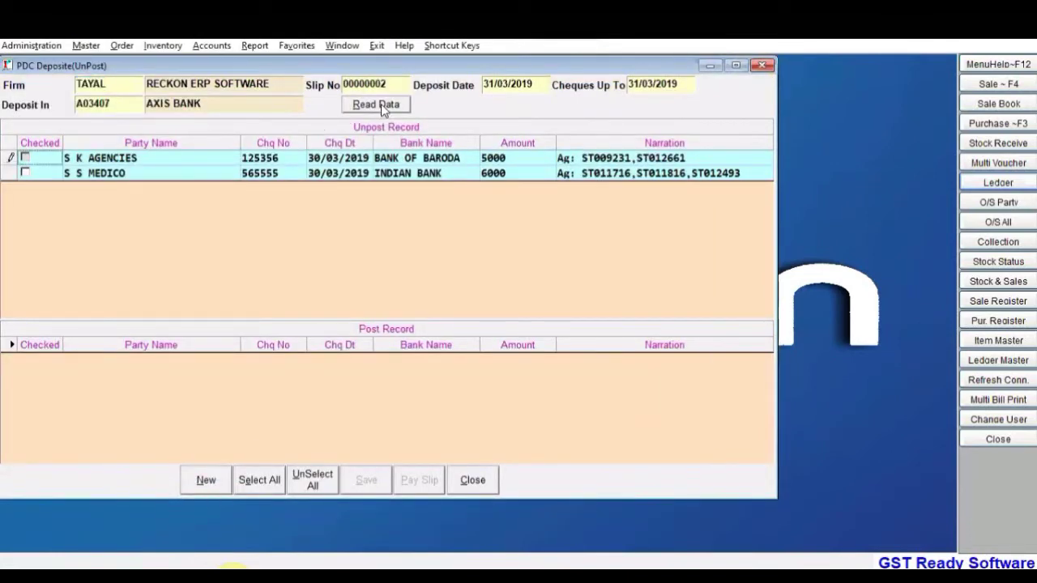
pyautogui.click(676, 85)
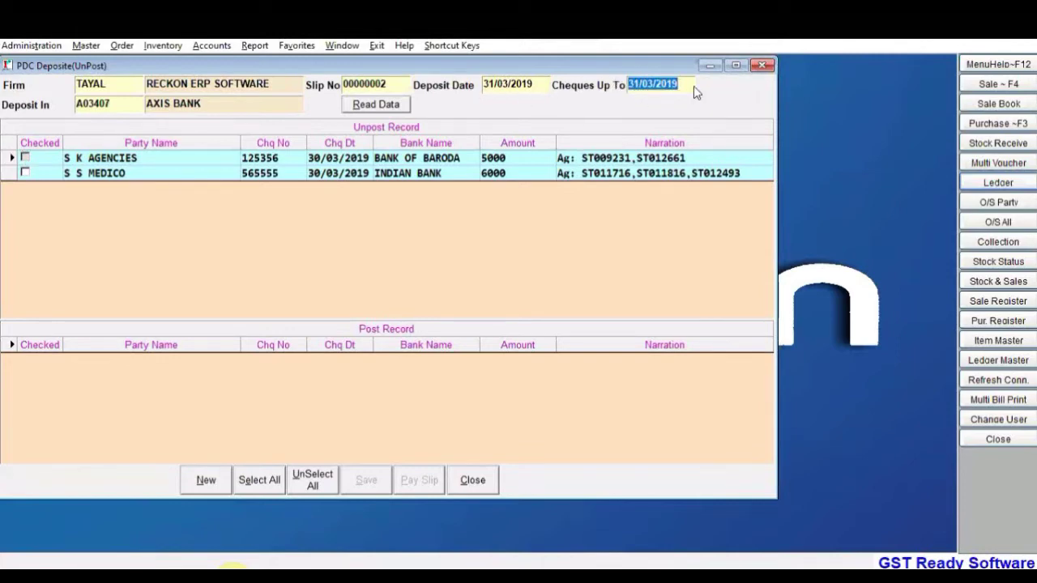
pyautogui.write('0404')
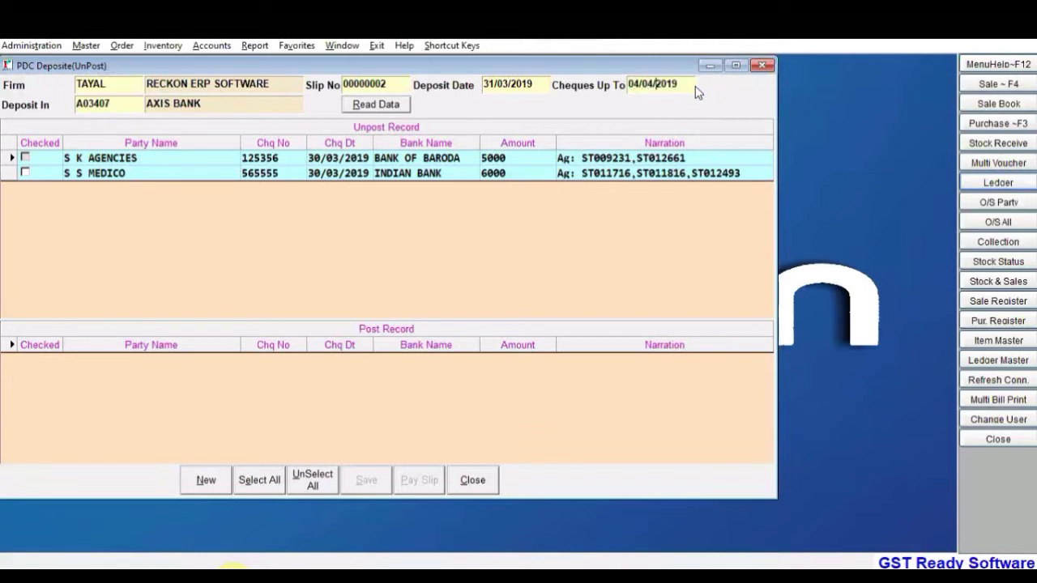
pyautogui.press('Return')
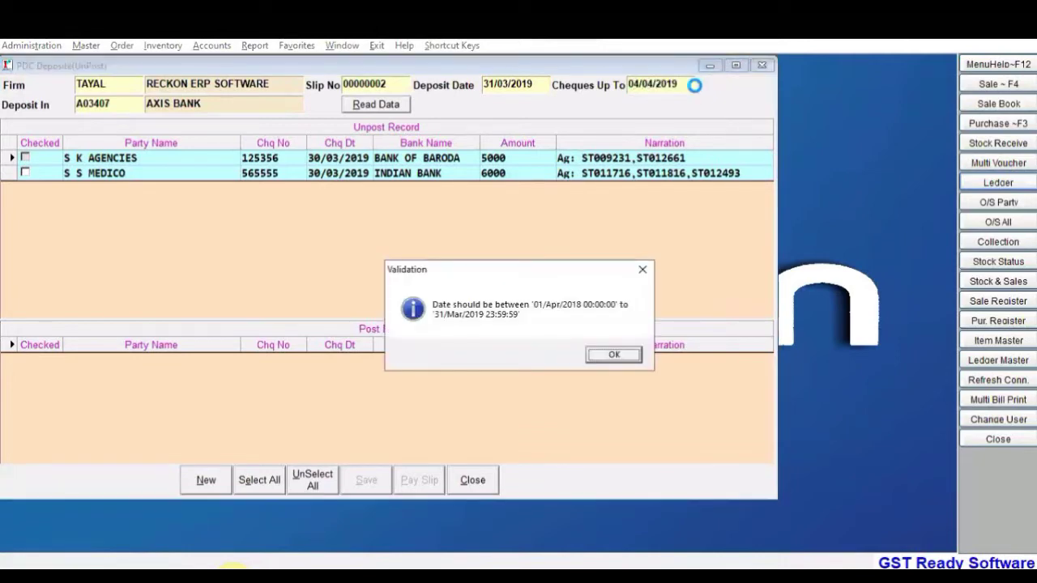
pyautogui.press('Return')
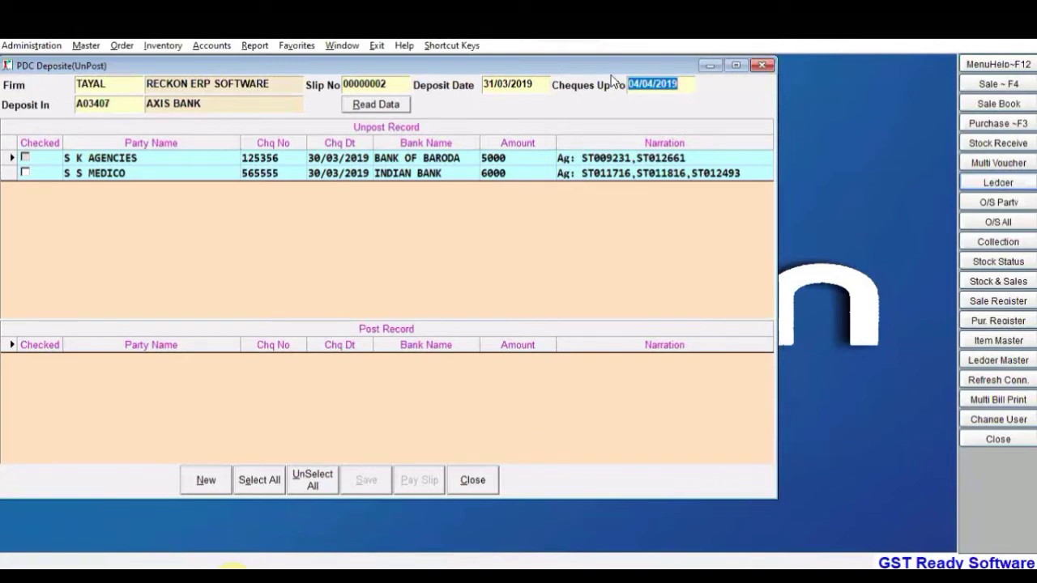
# Step: Set the cheques-up-to date to 31/03/2019 and read the unposted cheques for AXIS BANK
pyautogui.write('3103')
pyautogui.press('Return')
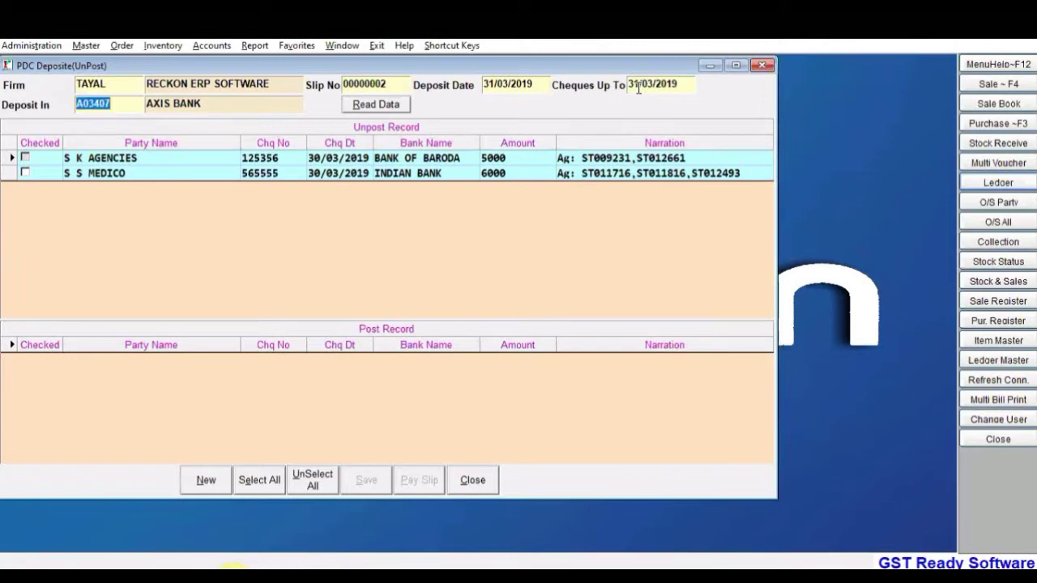
pyautogui.press('Return')
pyautogui.press('Return')
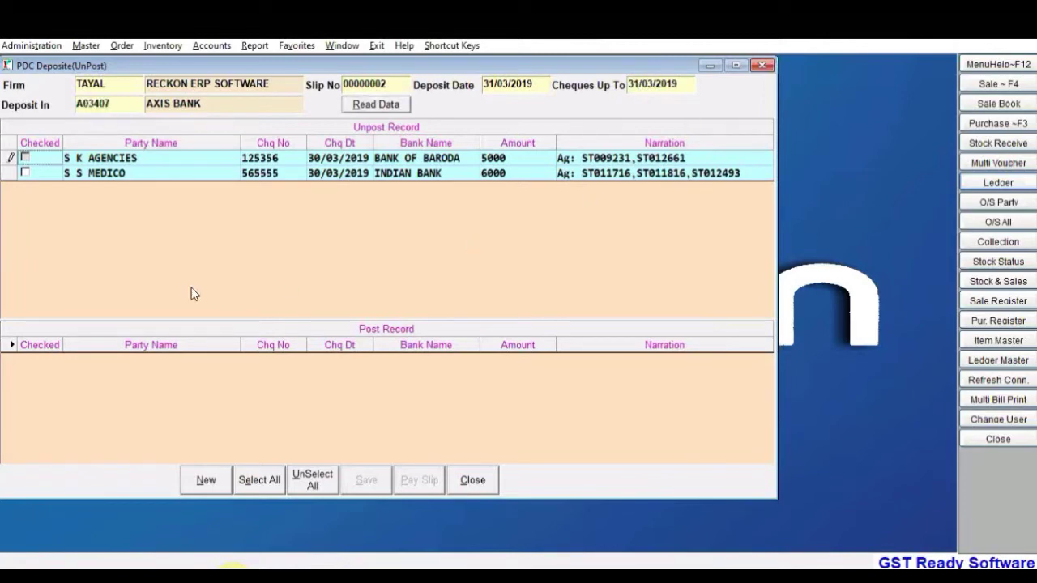
# Step: Mark both unposted cheques, S K AGENCIES and S S MEDICO, and save the pay-in slip to post them
pyautogui.click(25, 173)
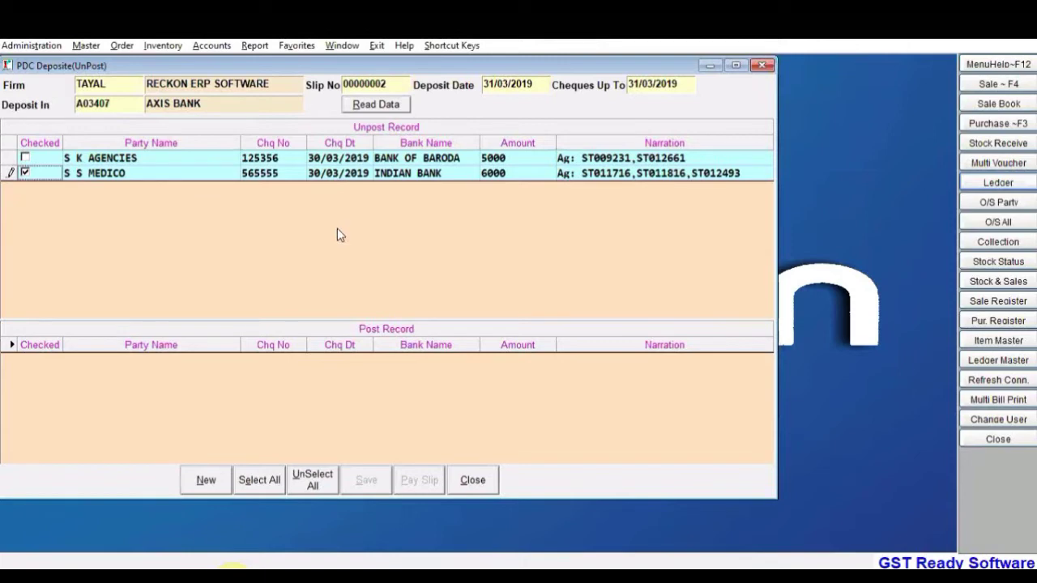
pyautogui.click(268, 484)
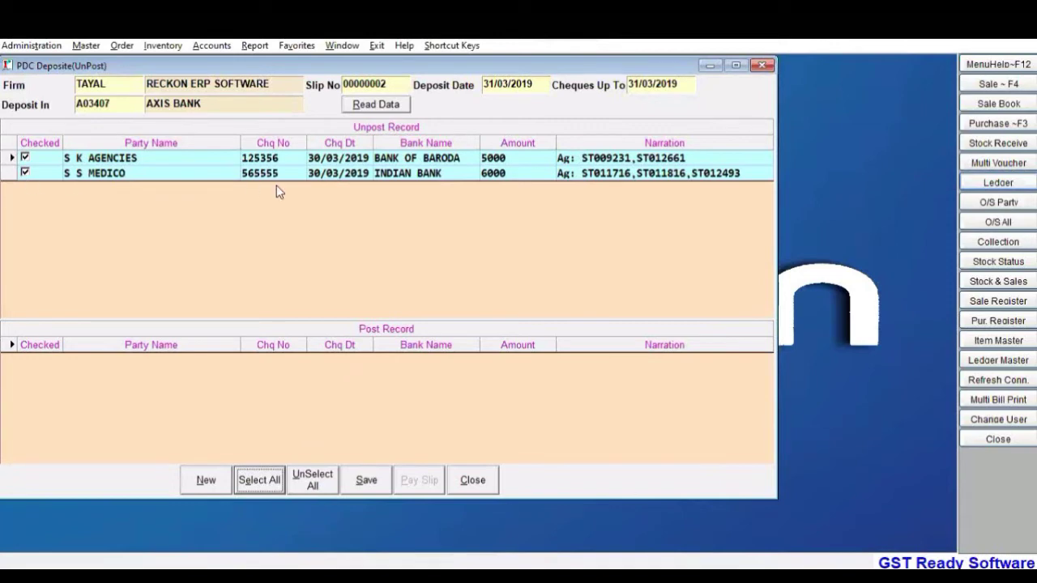
pyautogui.click(364, 481)
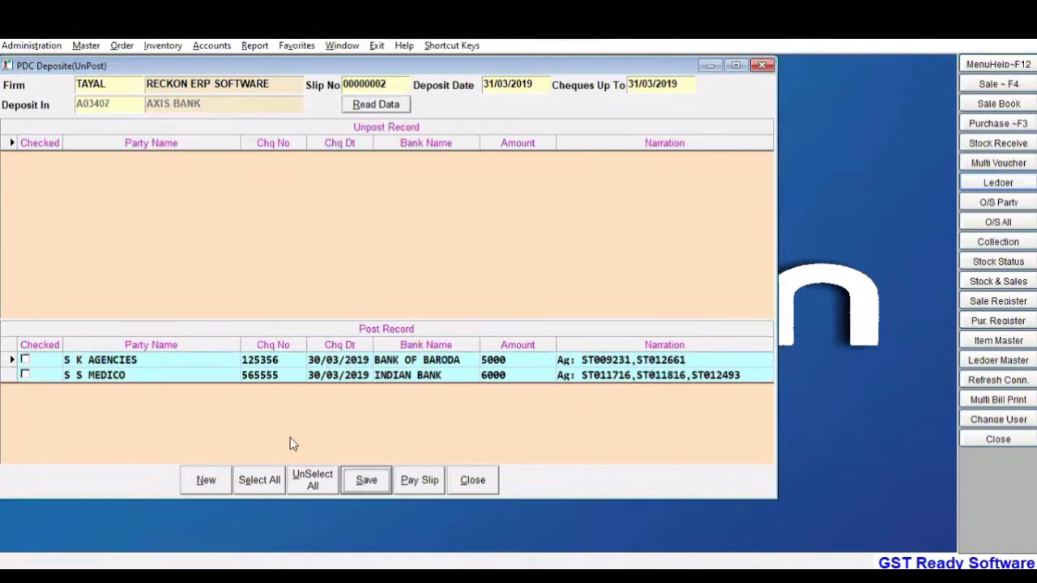
# Step: Preview the pay slip for the posted cheques, decline printing, and close the deposit form
pyautogui.click(416, 481)
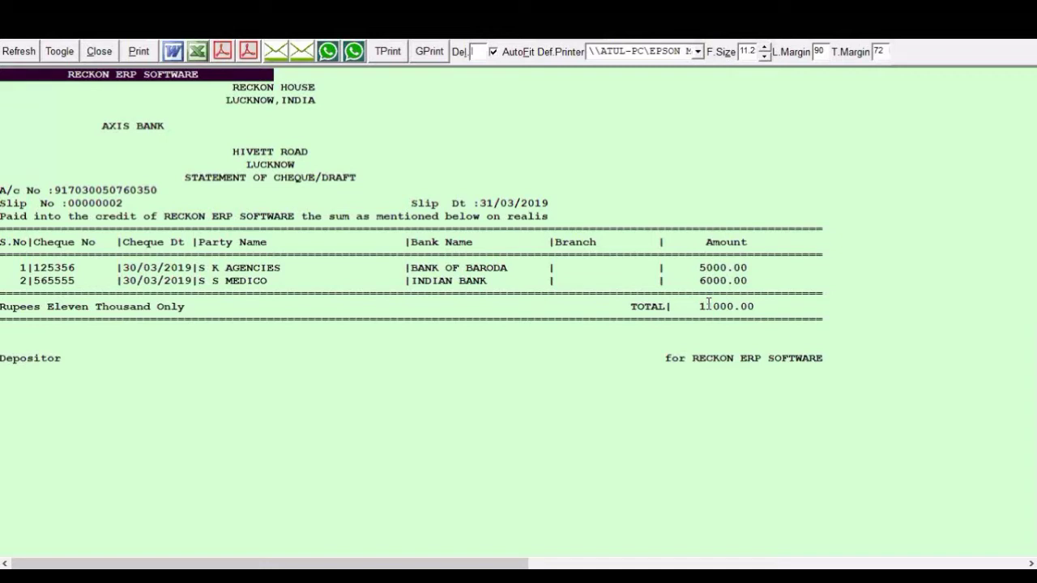
pyautogui.click(93, 53)
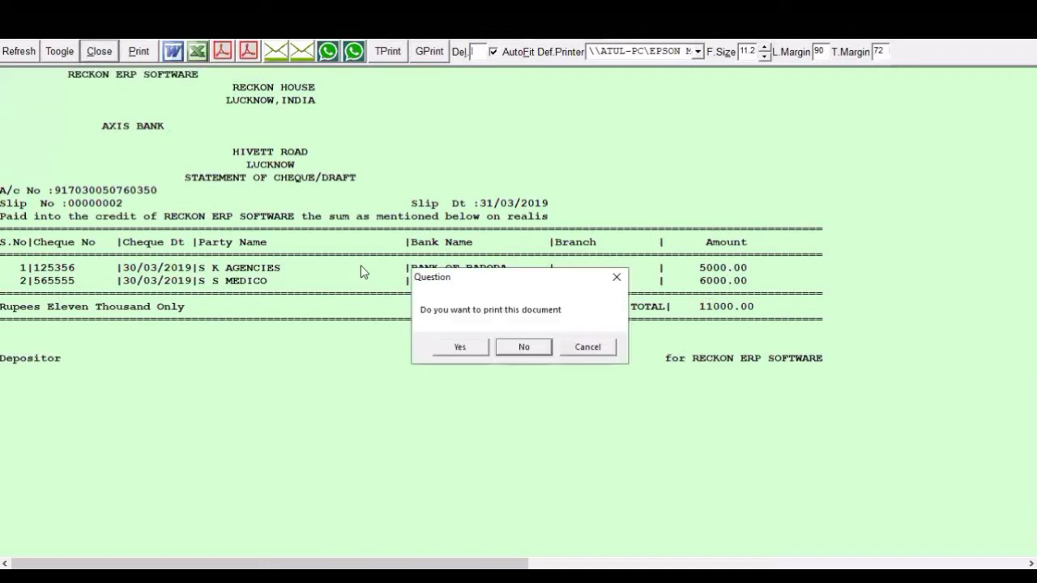
pyautogui.click(526, 346)
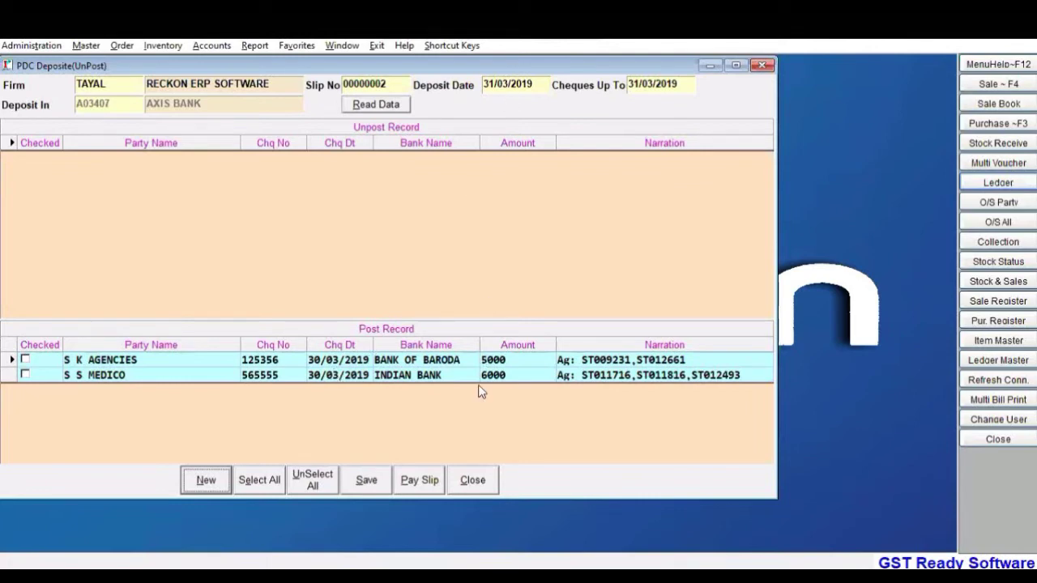
pyautogui.click(473, 481)
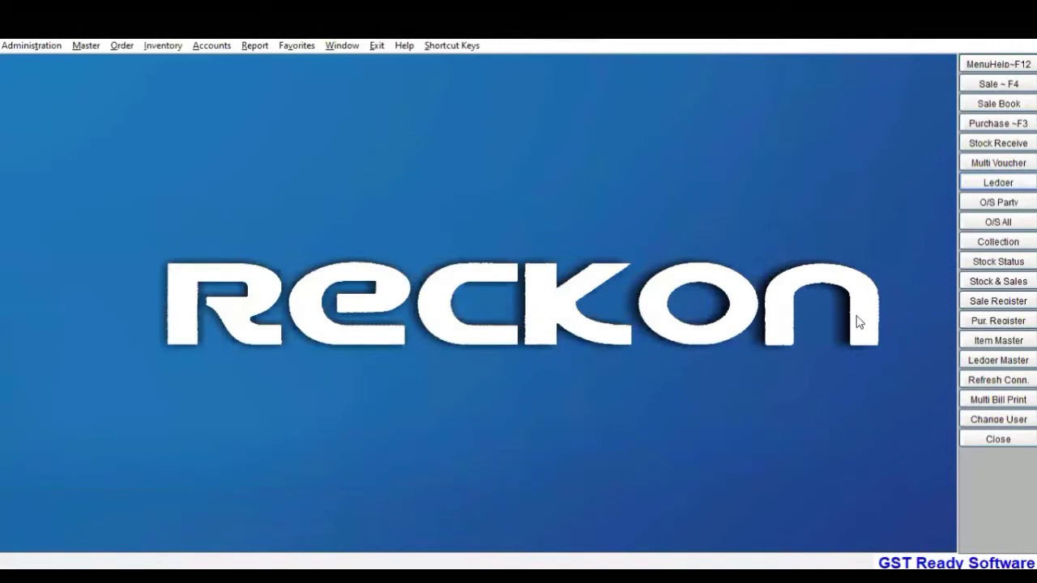
# Step: Open the S K AGENCIES ledger for 01/04/2018 to 31/03/2019 across all firms
pyautogui.click(983, 183)
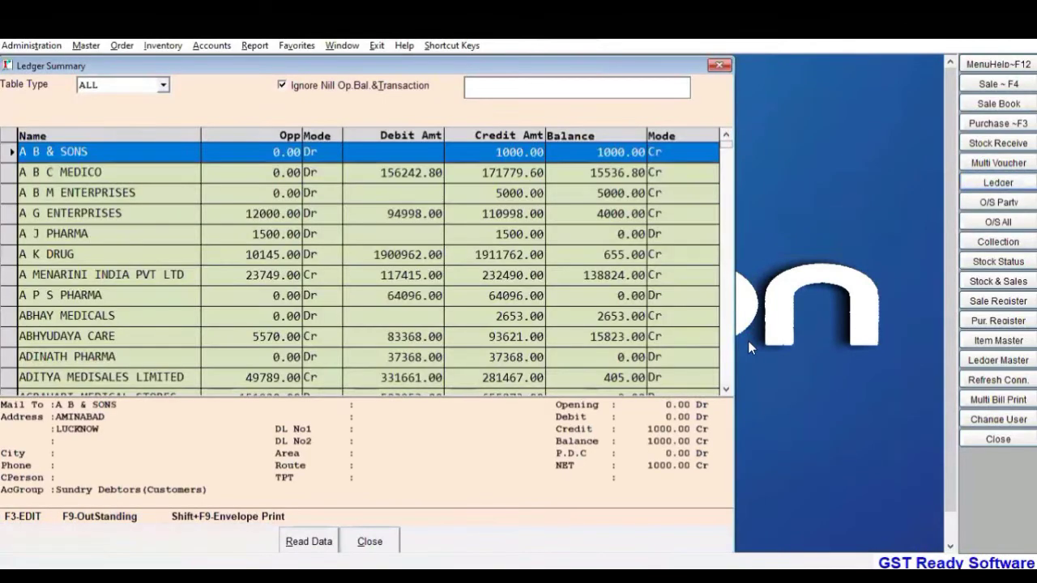
pyautogui.write('s')
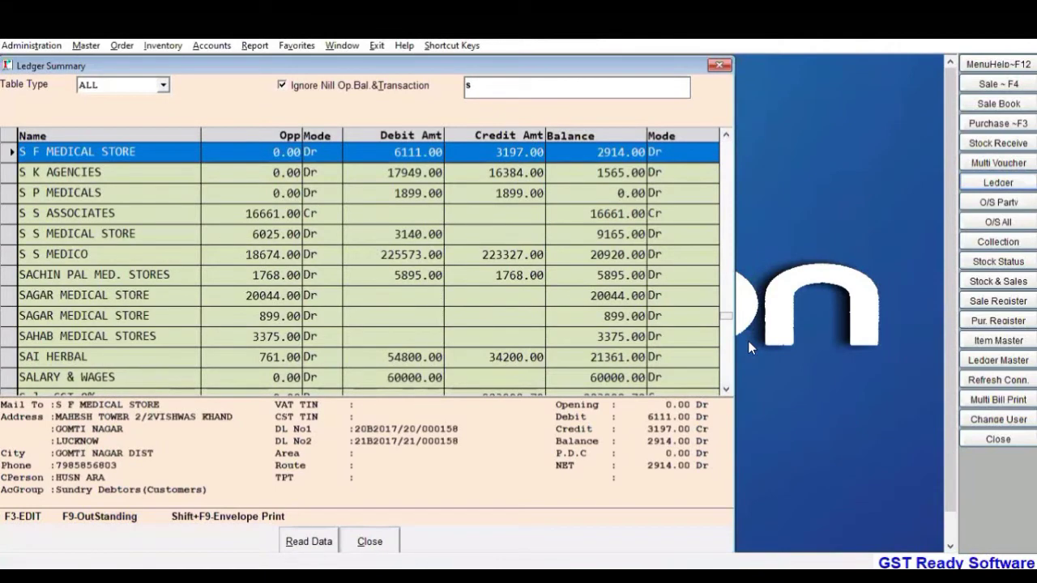
pyautogui.press('Down')
pyautogui.press('Return')
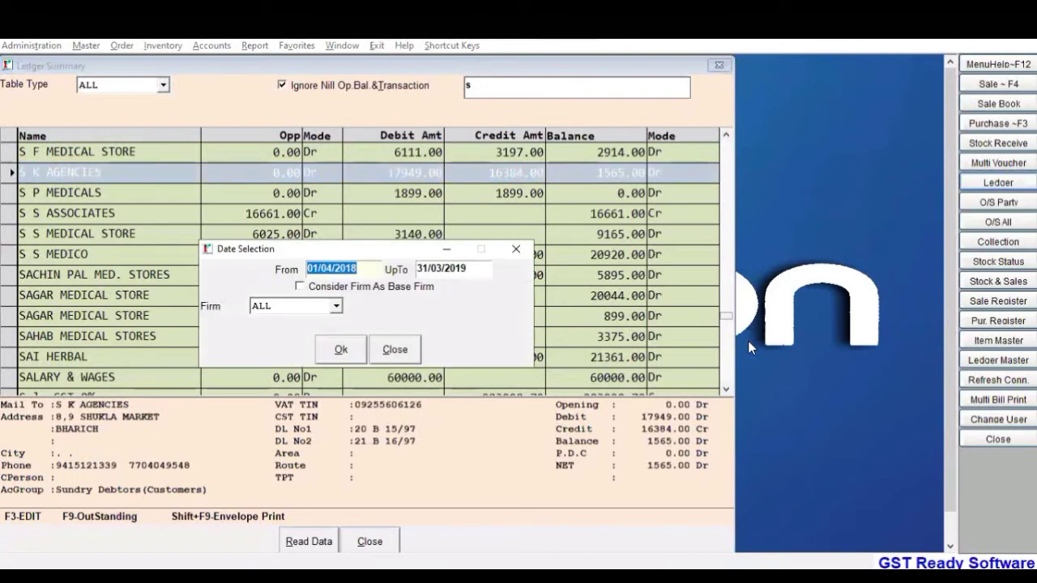
pyautogui.press('Return')
pyautogui.press('Return')
pyautogui.press('Return')
pyautogui.press('Return')
pyautogui.press('Return')
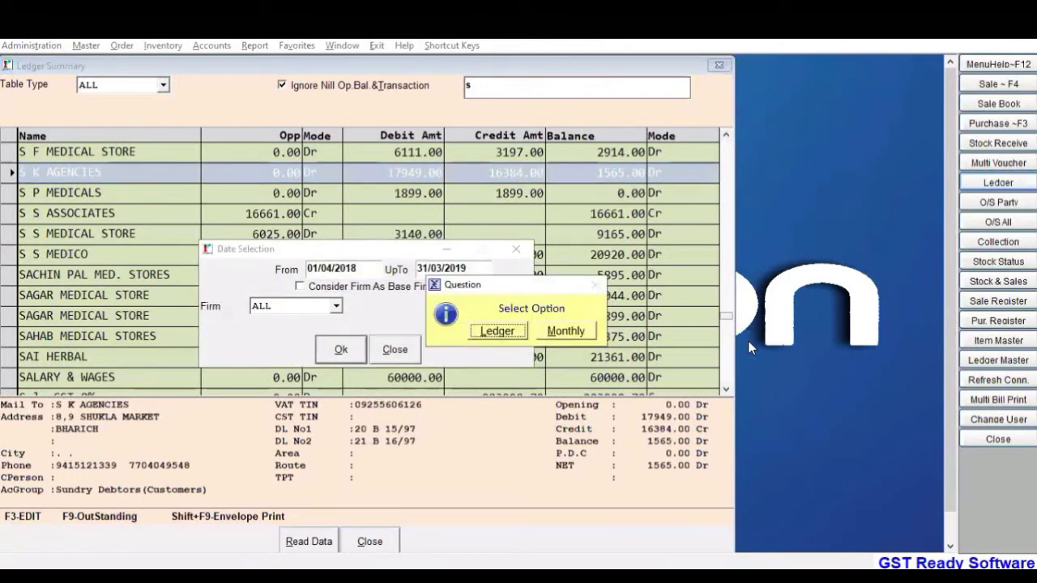
pyautogui.press('Return')
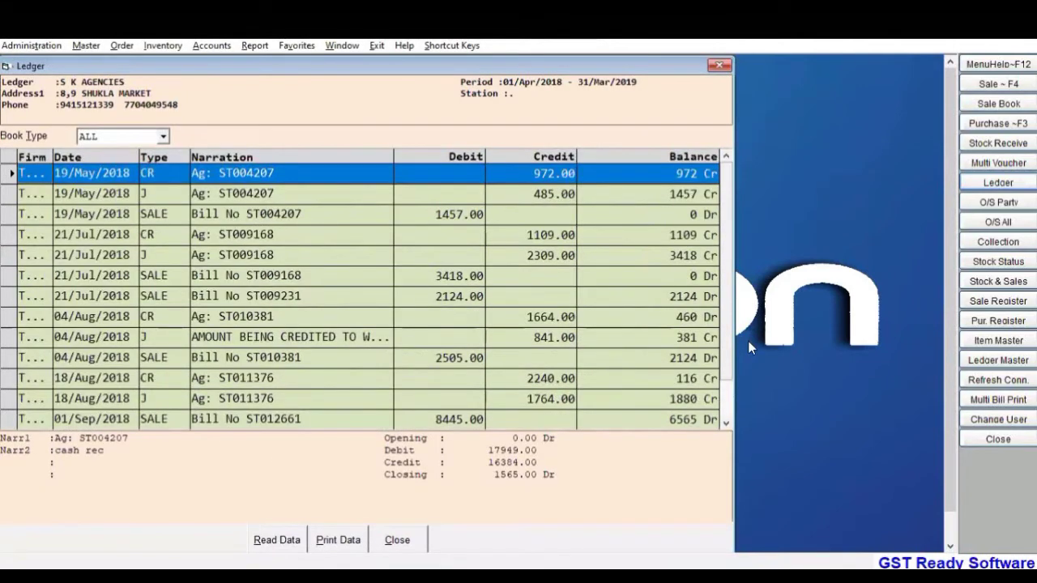
# Step: Inspect the source PDC receipt of the 31/Mar/2019 RC entry in the S K AGENCIES ledger, and close the ledger views
pyautogui.press('pagedown')
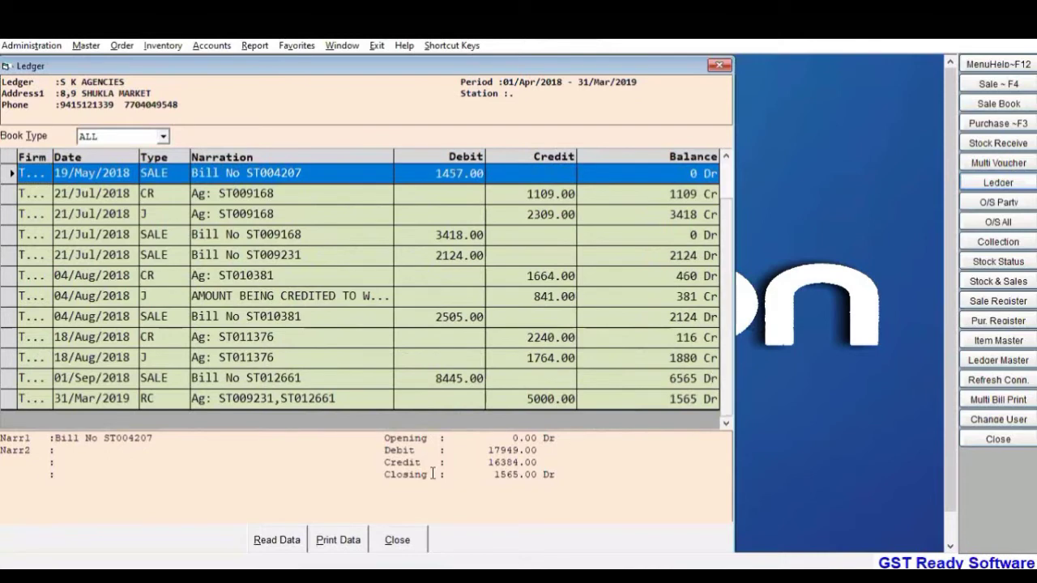
pyautogui.click(247, 399)
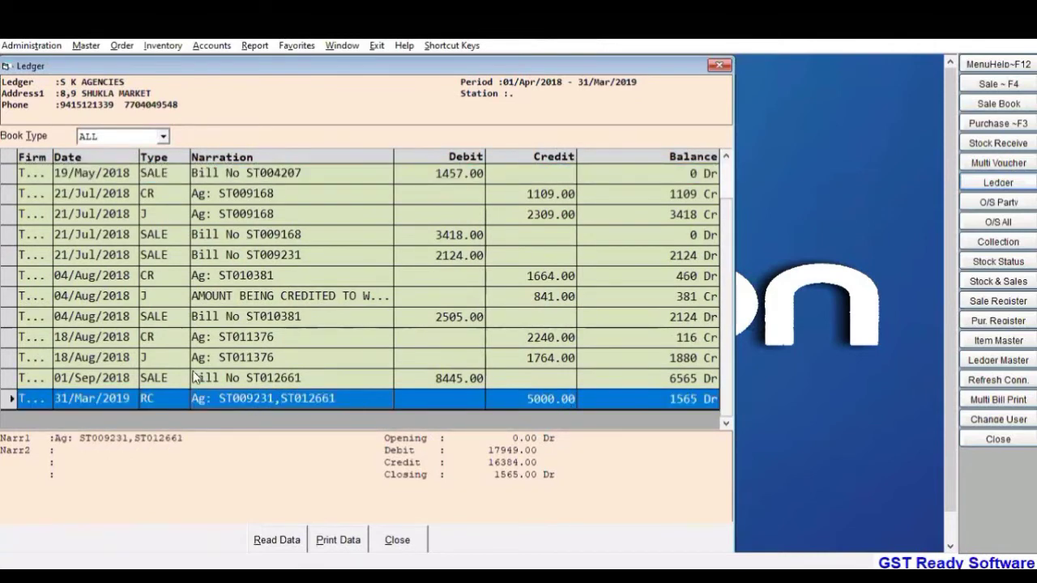
pyautogui.doubleClick(85, 400)
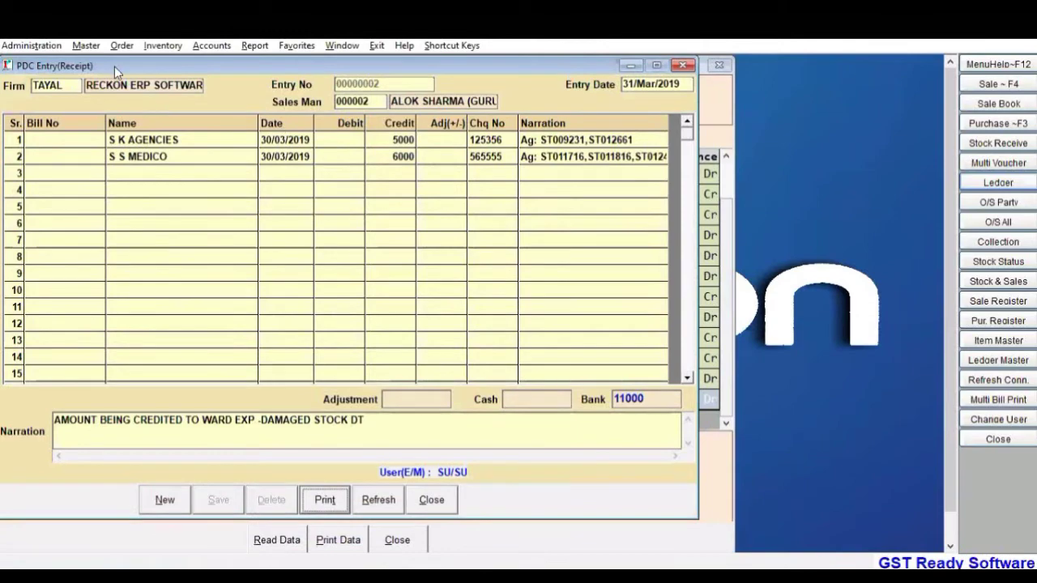
pyautogui.click(433, 500)
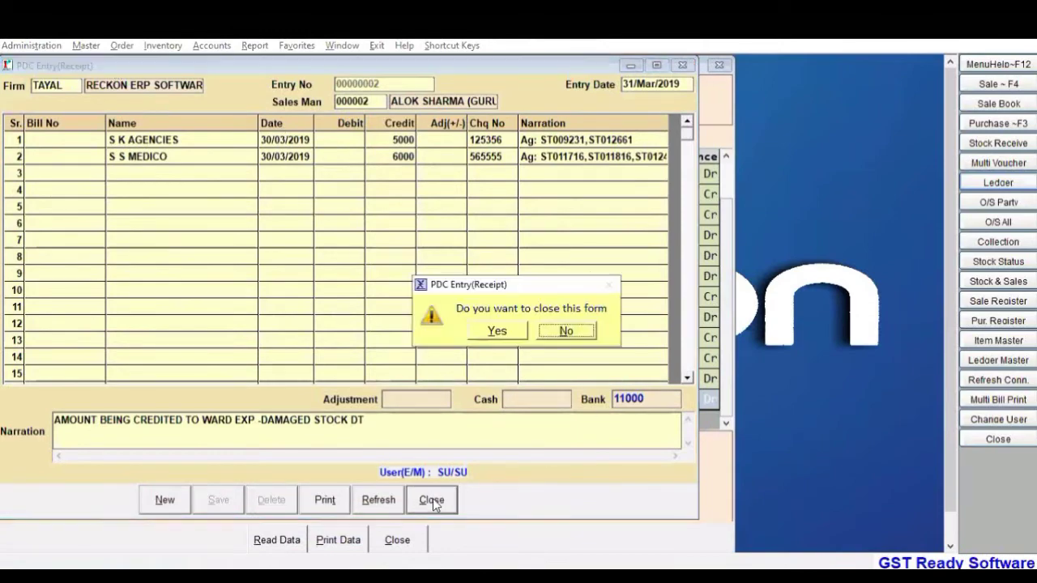
pyautogui.click(506, 334)
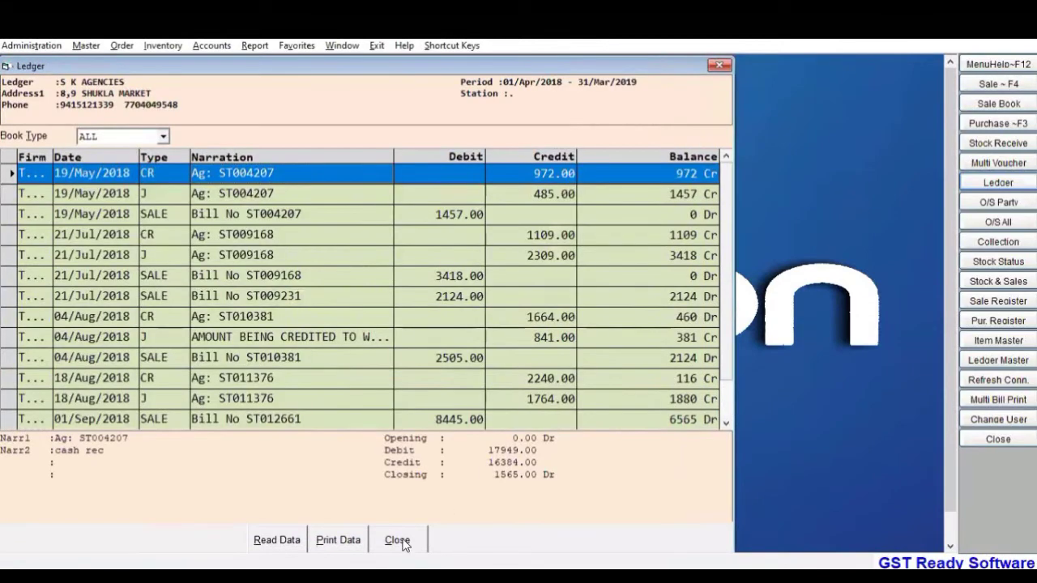
pyautogui.click(400, 542)
pyautogui.click(399, 543)
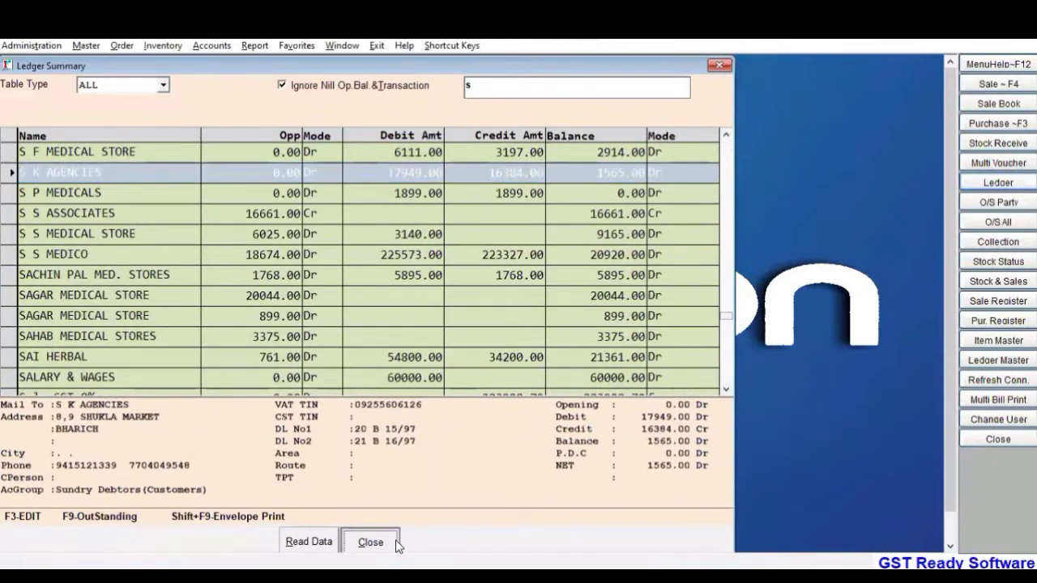
# Step: Open the posted pay-in slip form for firm TAYAL and load slip number 1
pyautogui.click(234, 47)
pyautogui.click(221, 81)
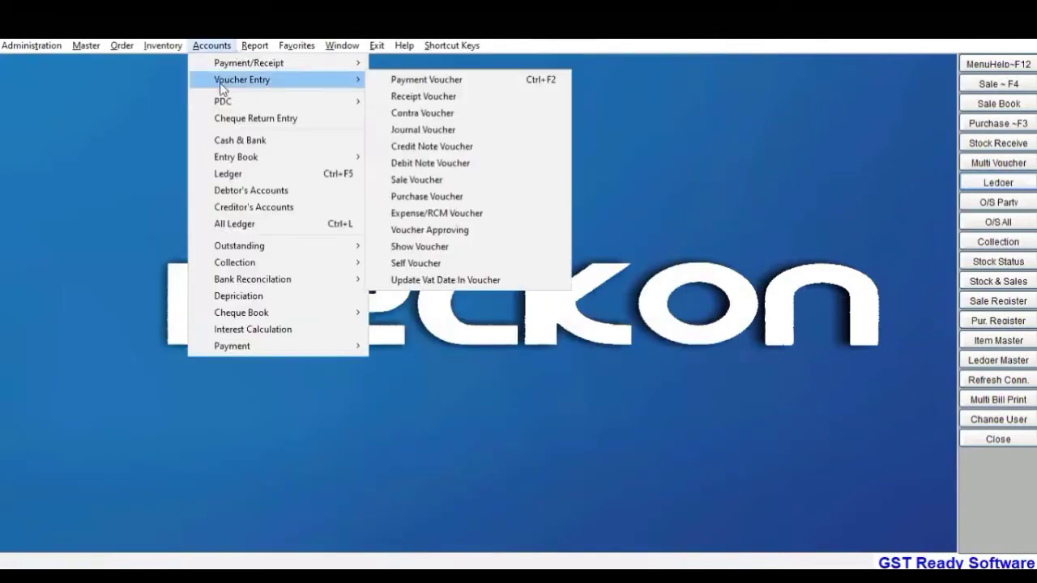
pyautogui.moveTo(231, 106)
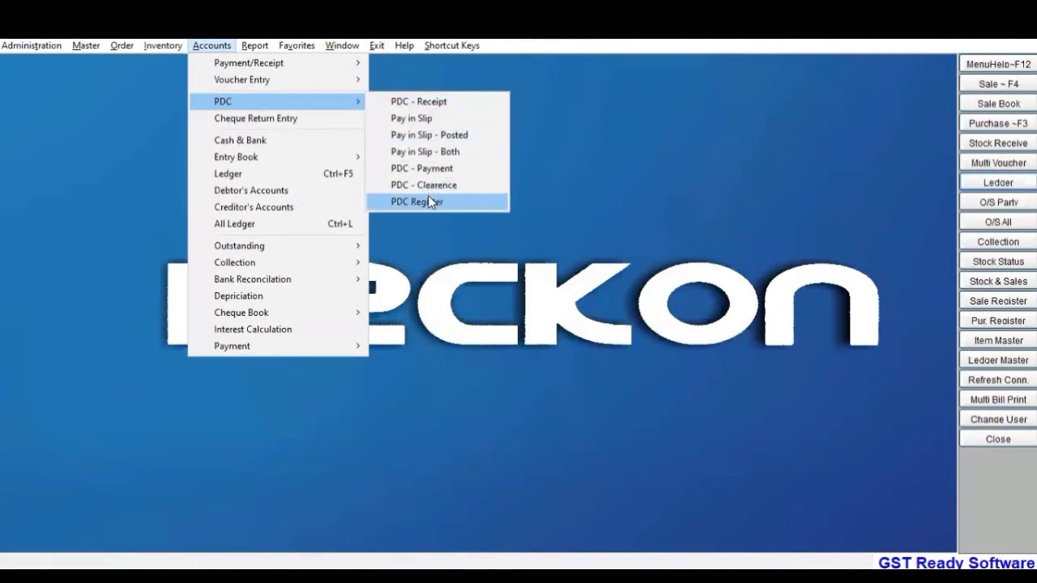
pyautogui.click(439, 141)
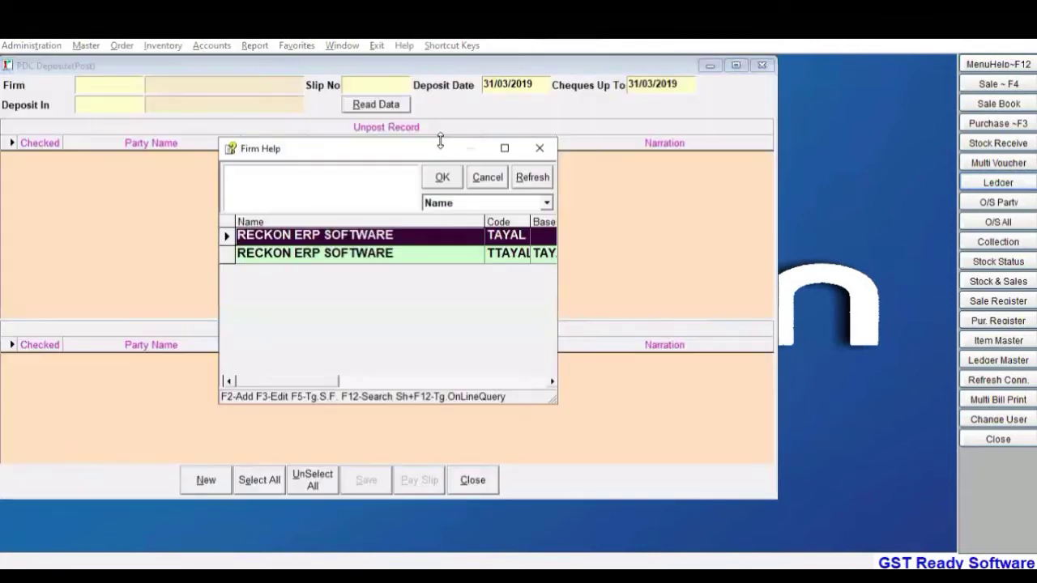
pyautogui.press('Return')
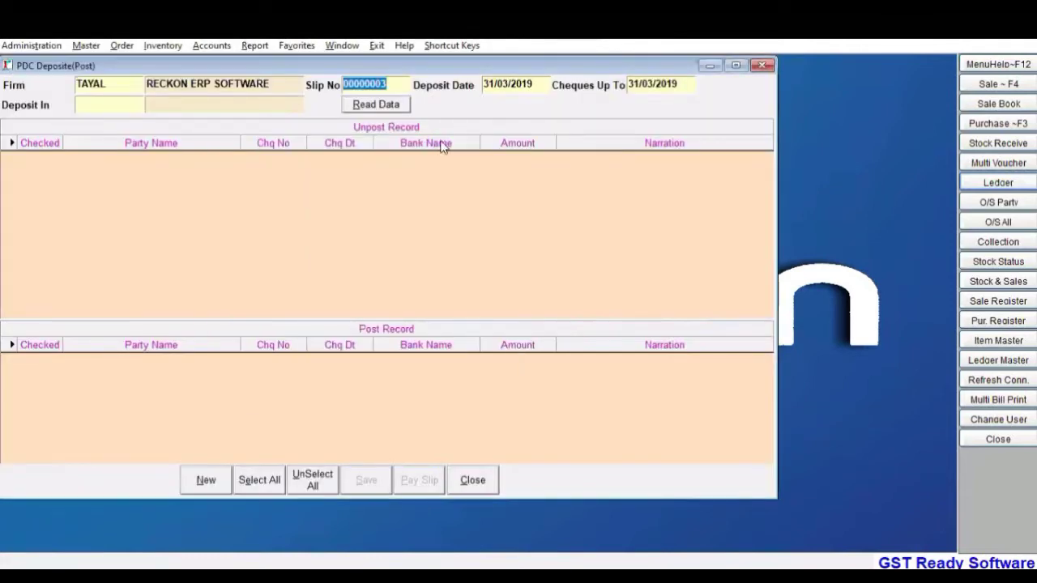
pyautogui.write('1')
pyautogui.press('Return')
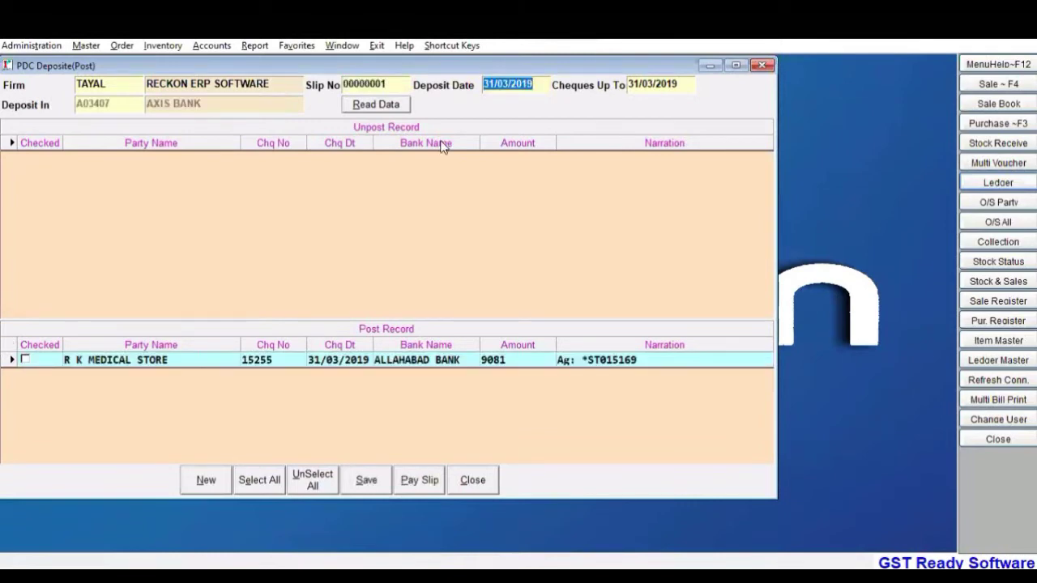
# Step: Change the slip number to 2 and load that slip's posted cheques
pyautogui.hotkey('shift', 'Tab')
pyautogui.press('End')
pyautogui.press('BackSpace')
pyautogui.write('2')
pyautogui.press('Return')
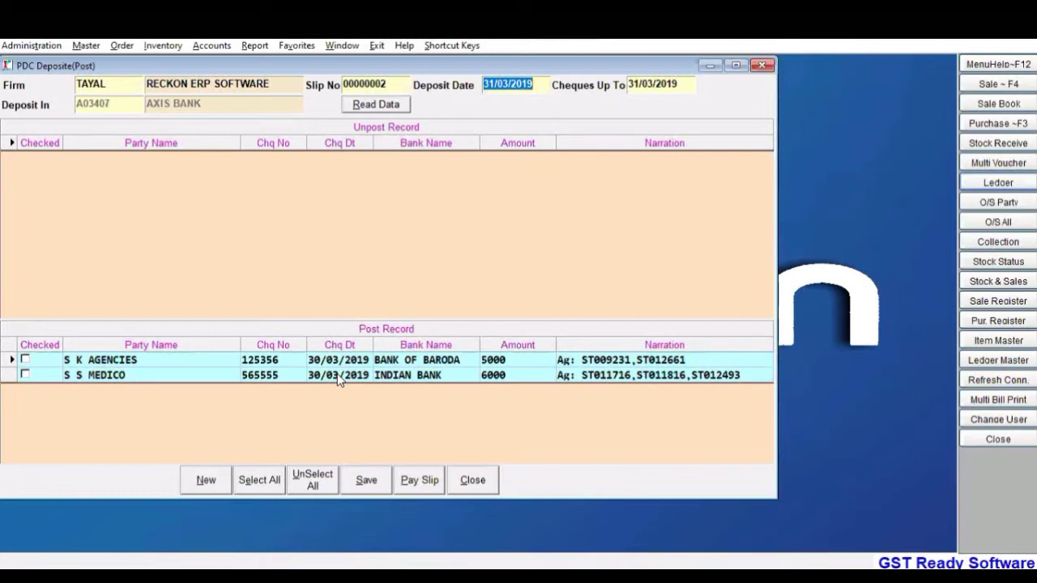
# Step: Unpost the S K AGENCIES cheque from the slip, save the change, and close the posted pay-in slip form
pyautogui.click(25, 360)
pyautogui.click(367, 480)
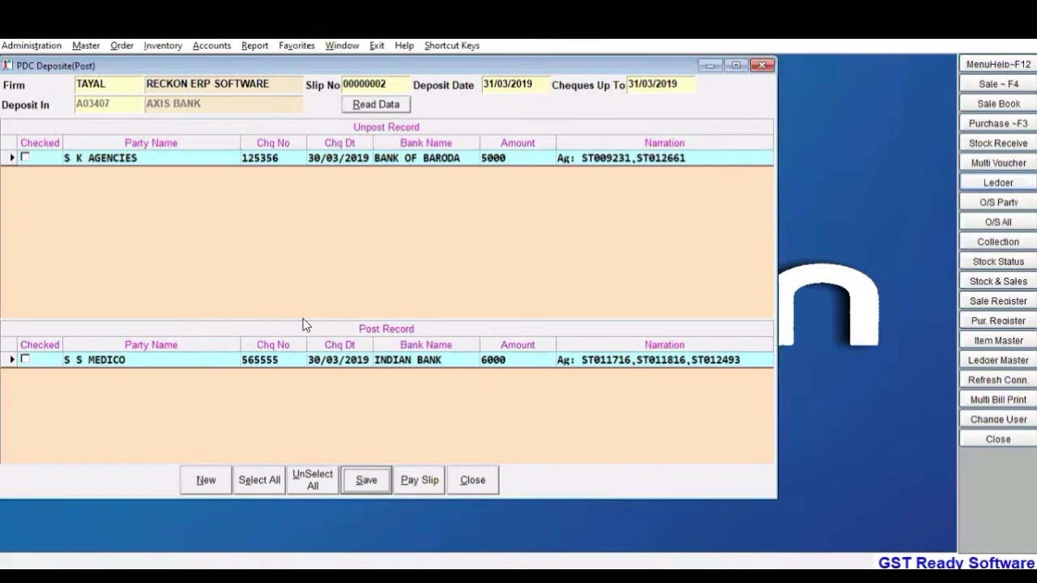
pyautogui.click(355, 483)
pyautogui.click(481, 481)
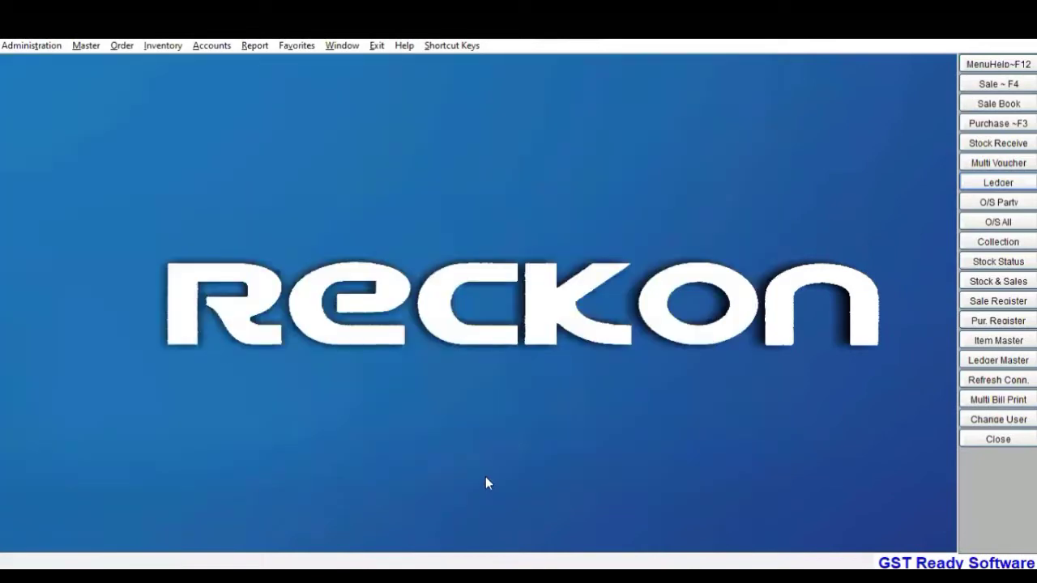
# Step: Open the combined posted and unposted pay-in slip form for firm TAYAL and load slip number 2
pyautogui.click(214, 47)
pyautogui.moveTo(149, 49)
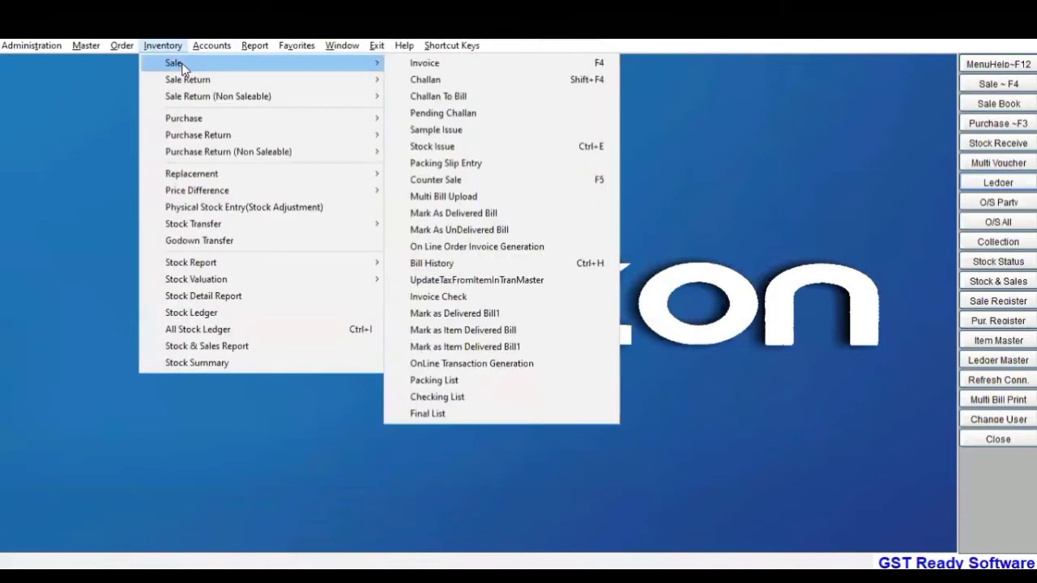
pyautogui.moveTo(212, 45)
pyautogui.moveTo(299, 102)
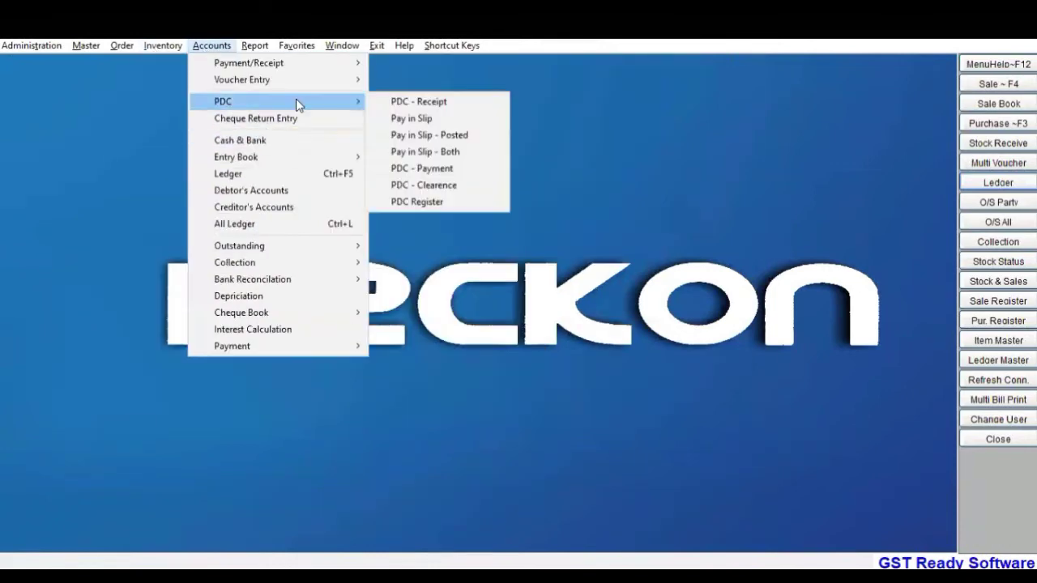
pyautogui.click(427, 150)
pyautogui.click(444, 177)
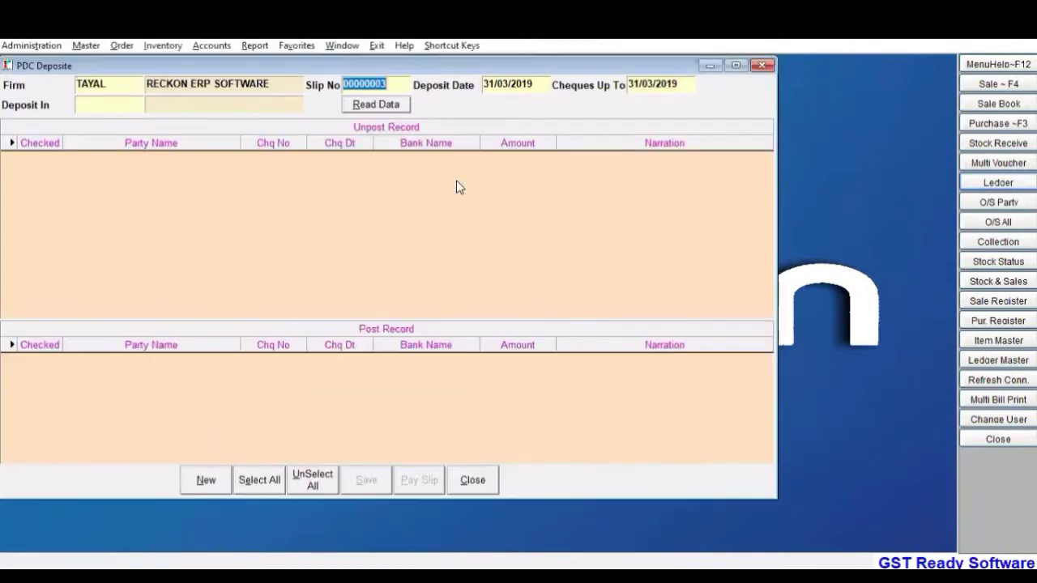
pyautogui.click(394, 88)
pyautogui.doubleClick(394, 87)
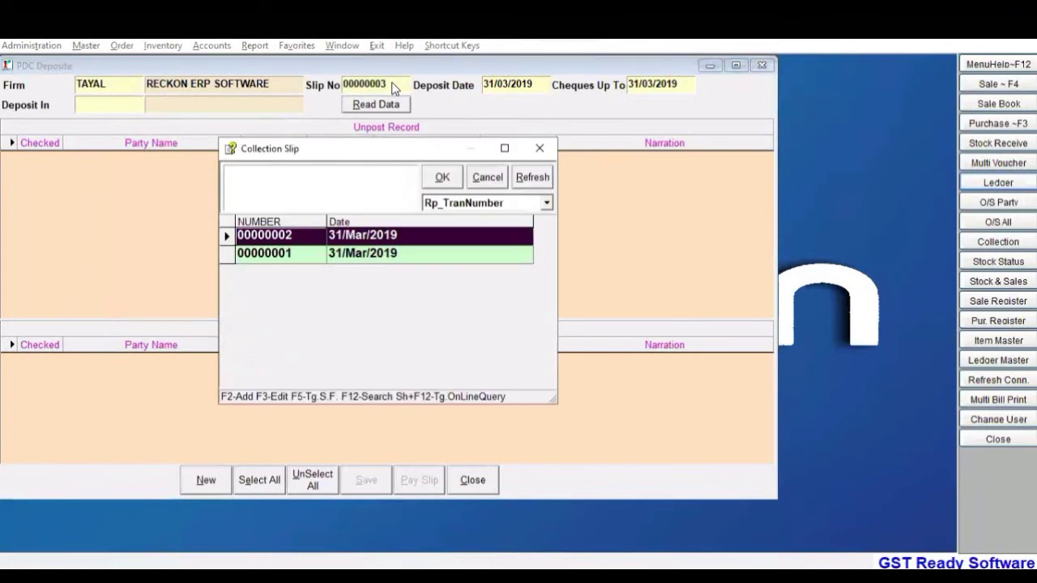
pyautogui.press('Return')
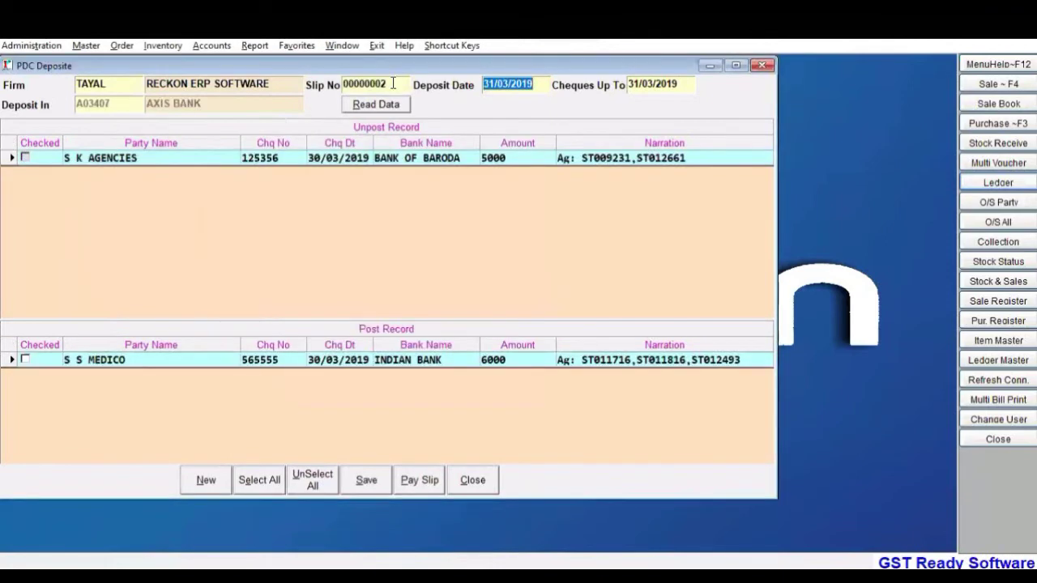
# Step: Post the S K AGENCIES cheque to the slip and save, unpost it and save again, and close the form
pyautogui.click(25, 157)
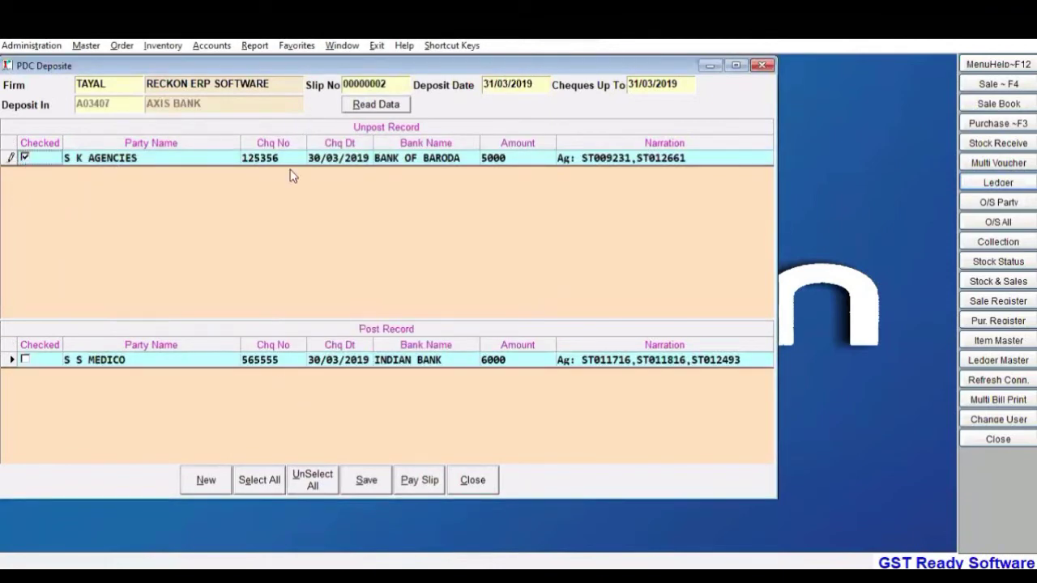
pyautogui.click(366, 479)
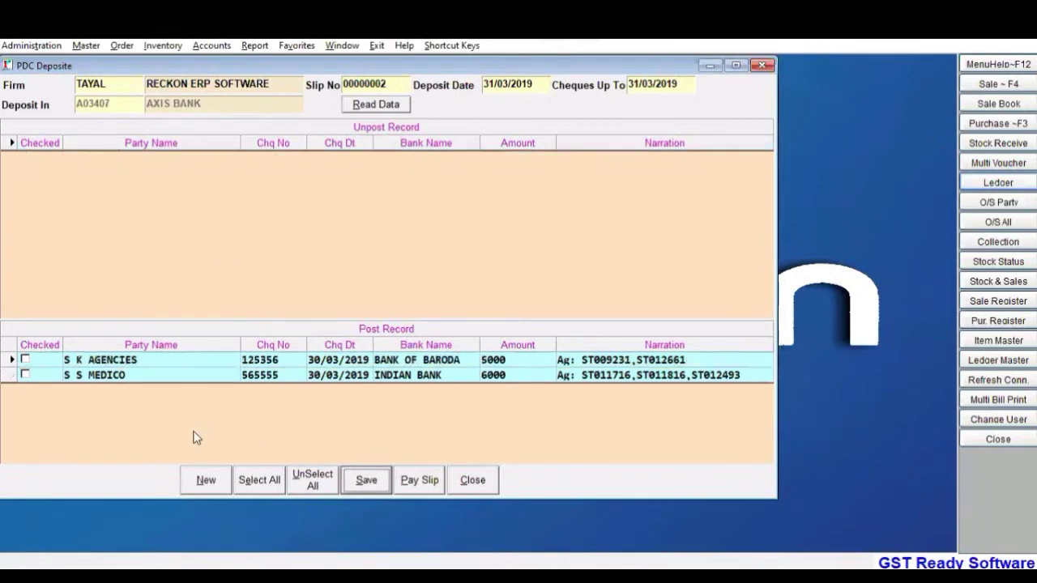
pyautogui.click(25, 359)
pyautogui.click(364, 481)
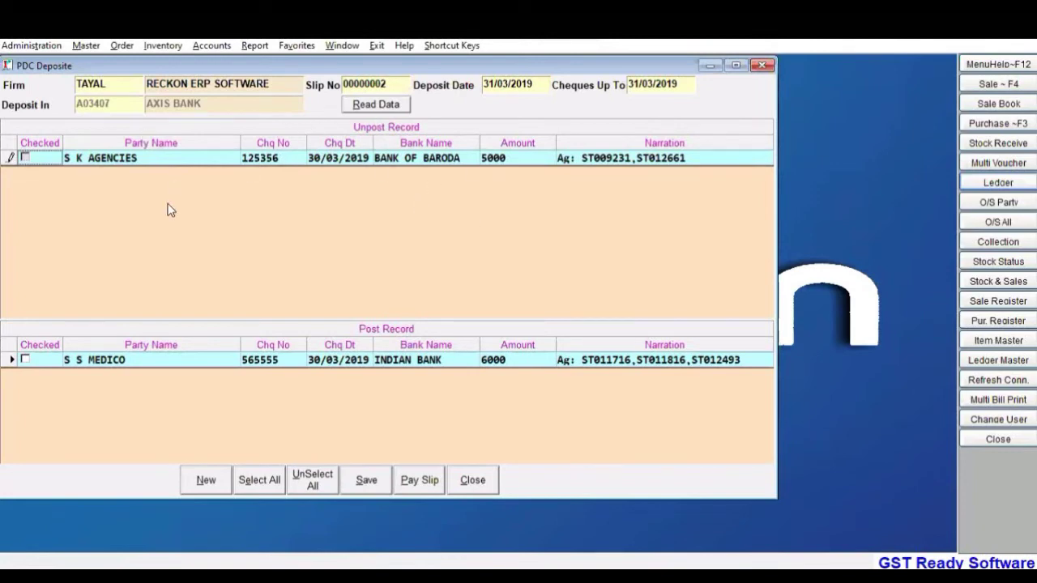
pyautogui.click(472, 477)
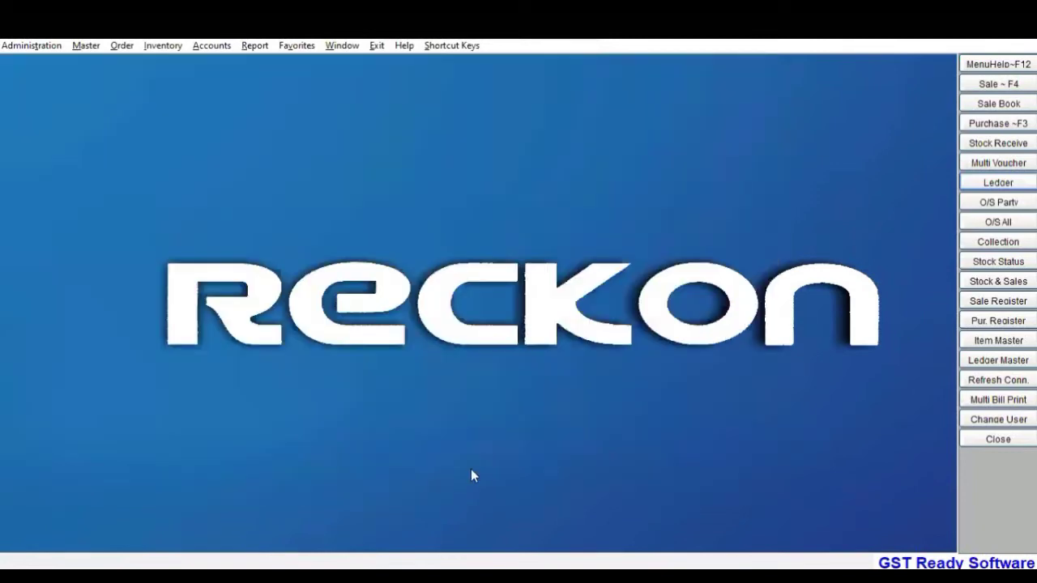
# Step: Start a new PDC receipt entry for firm TAYAL dated 31/03/2019 with salesman code 000002
pyautogui.click(212, 45)
pyautogui.moveTo(239, 98)
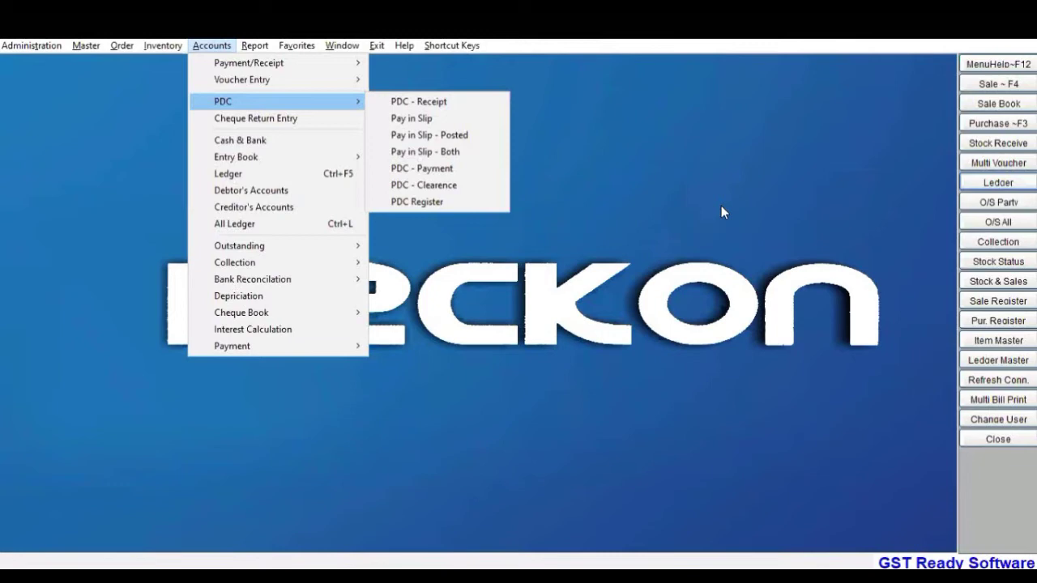
pyautogui.click(434, 103)
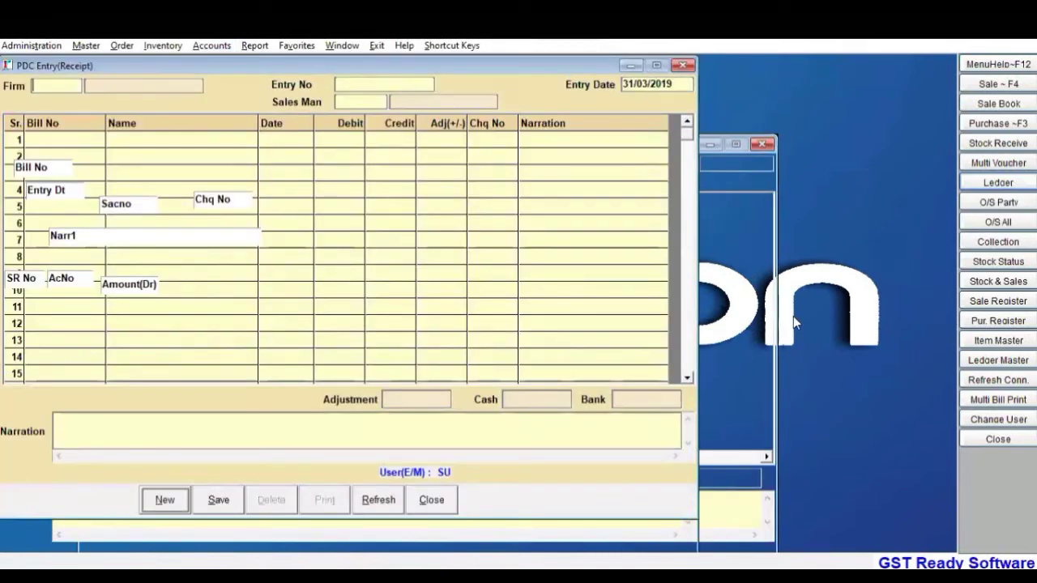
pyautogui.press('Return')
pyautogui.press('Return')
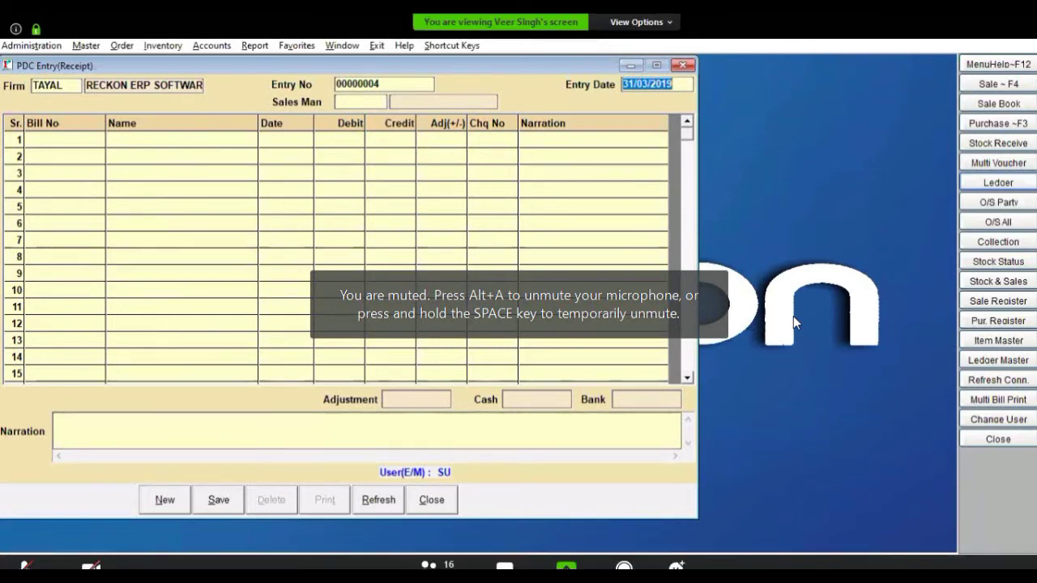
pyautogui.press('Return')
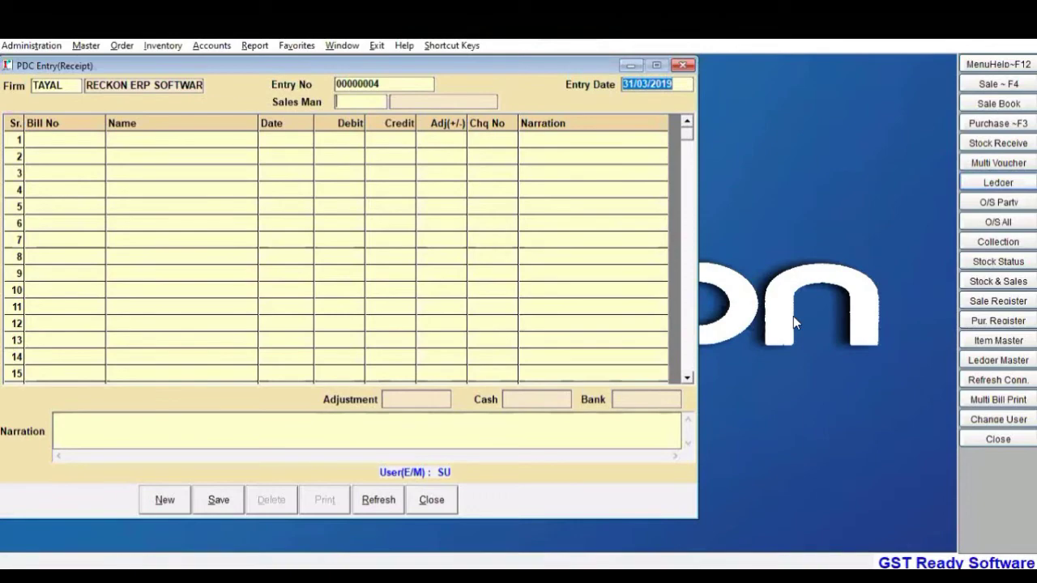
pyautogui.press('Return')
pyautogui.press('Down')
pyautogui.press('Return')
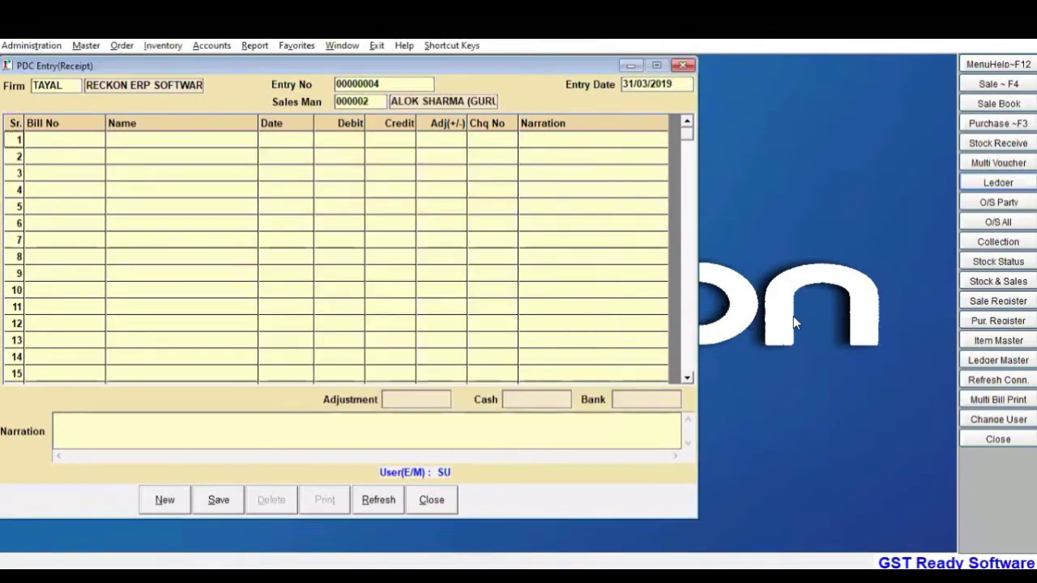
# Step: Find AGRAWAL PHARMACY in the account list and select it as the party on the receipt's first row
pyautogui.press('Return')
pyautogui.press('Return')
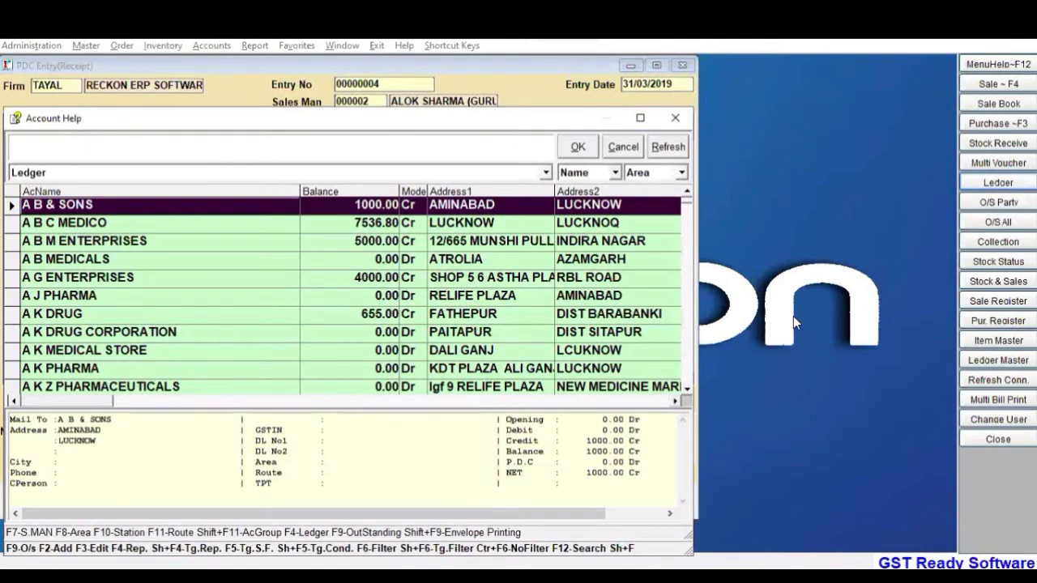
pyautogui.press('Down')
pyautogui.press('Down')
pyautogui.press('Down')
pyautogui.press('Down')
pyautogui.press('Down')
pyautogui.press('Down')
pyautogui.press('Down')
pyautogui.press('Down')
pyautogui.press('Down')
pyautogui.press('Down')
pyautogui.press('Down')
pyautogui.press('Down')
pyautogui.press('Down')
pyautogui.press('Down')
pyautogui.press('Down')
pyautogui.press('Down')
pyautogui.press('Down')
pyautogui.press('Down')
pyautogui.press('Down')
pyautogui.press('Down')
pyautogui.press('Down')
pyautogui.press('Down')
pyautogui.press('Down')
pyautogui.press('Down')
pyautogui.press('Down')
pyautogui.press('Down')
pyautogui.press('Down')
pyautogui.press('Down')
pyautogui.press('Down')
pyautogui.press('Down')
pyautogui.press('Down')
pyautogui.press('Down')
pyautogui.press('Down')
pyautogui.press('Down')
pyautogui.press('Down')
pyautogui.press('Down')
pyautogui.press('Down')
pyautogui.press('Down')
pyautogui.press('Down')
pyautogui.press('Down')
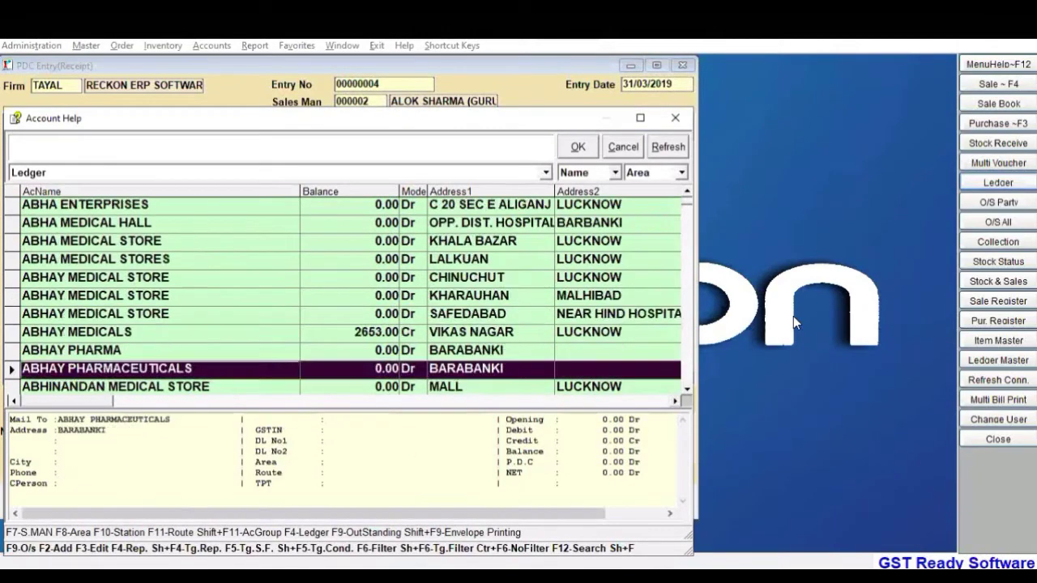
pyautogui.press('Up')
pyautogui.press('Up')
pyautogui.press('Up')
pyautogui.press('Up')
pyautogui.press('Up')
pyautogui.press('Up')
pyautogui.press('Up')
pyautogui.press('Up')
pyautogui.press('Up')
pyautogui.press('Up')
pyautogui.press('Up')
pyautogui.press('Up')
pyautogui.press('Up')
pyautogui.press('Up')
pyautogui.press('Up')
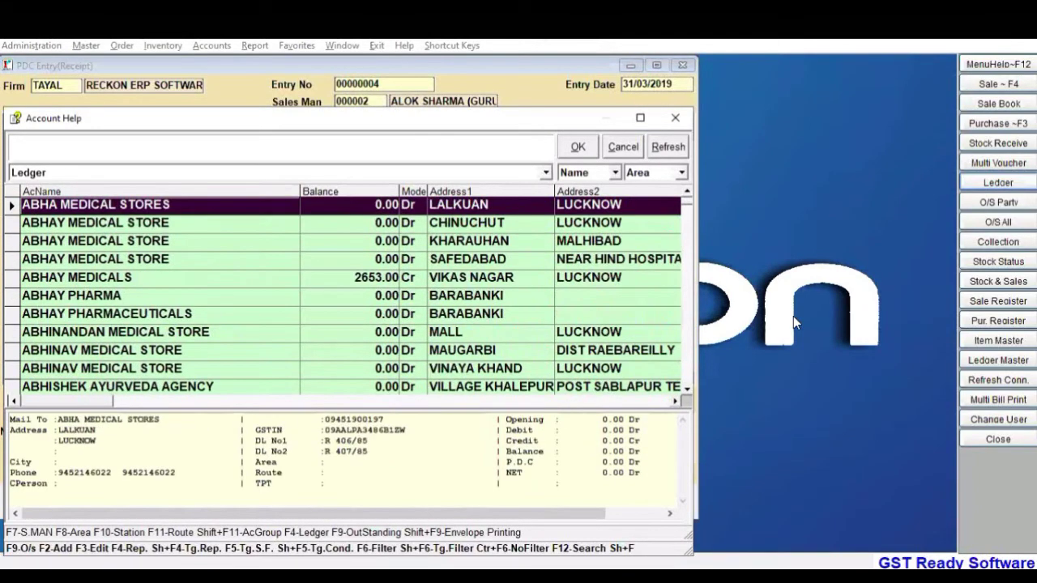
pyautogui.press('pagedown')
pyautogui.press('pagedown')
pyautogui.press('pagedown')
pyautogui.press('pagedown')
pyautogui.press('pagedown')
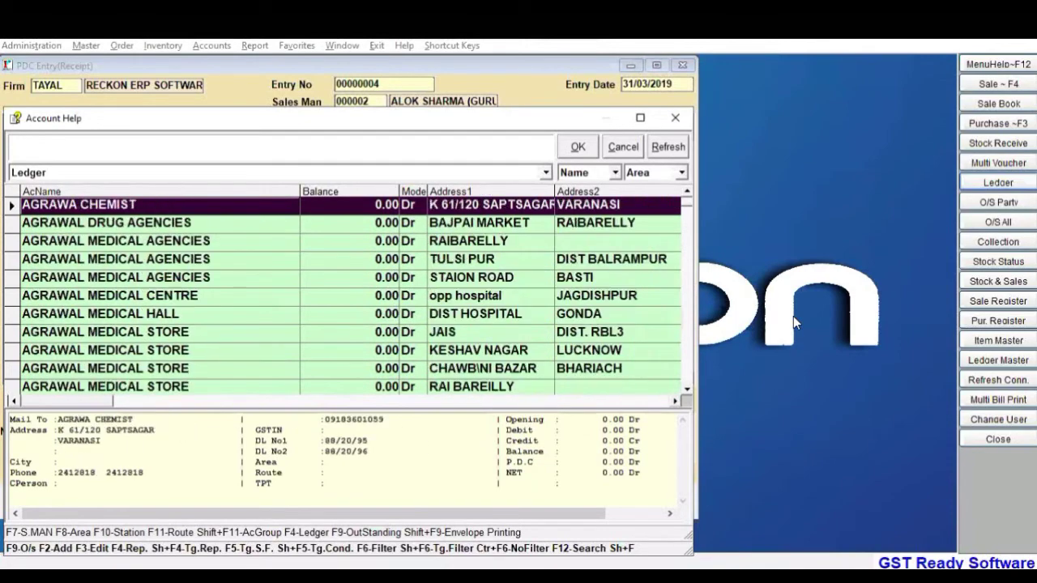
pyautogui.press('pagedown')
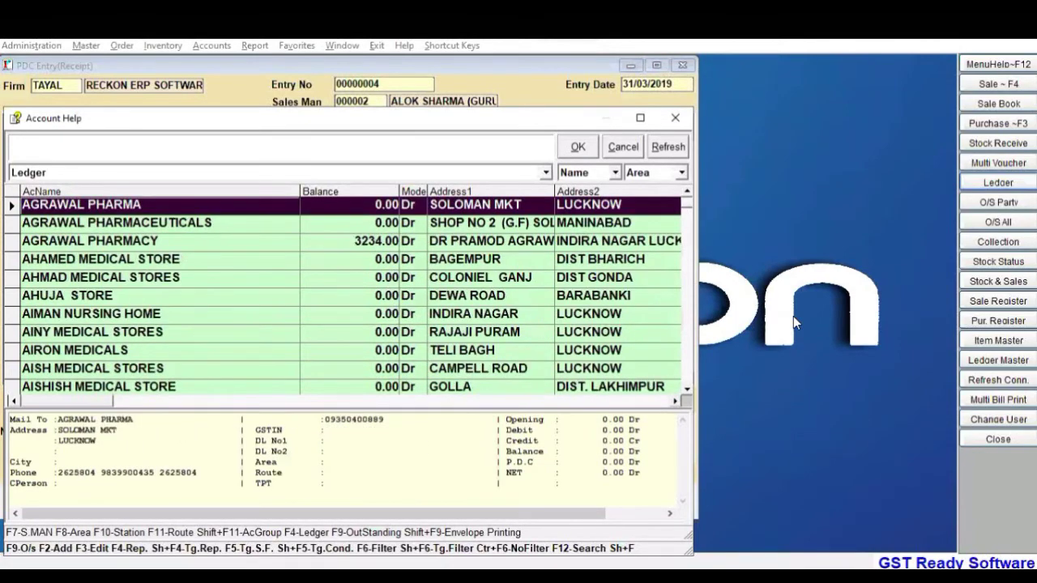
pyautogui.press('Down')
pyautogui.press('Down')
pyautogui.press('Return')
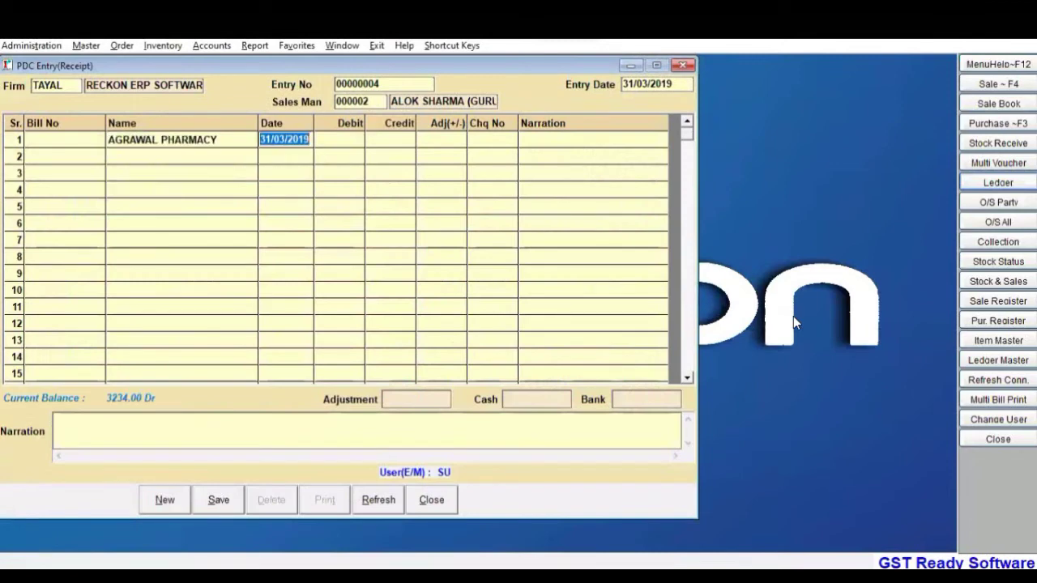
# Step: Set the AGRAWAL PHARMACY cheque date to 15/04/2019 and its credit amount to 5100
pyautogui.write('1504')
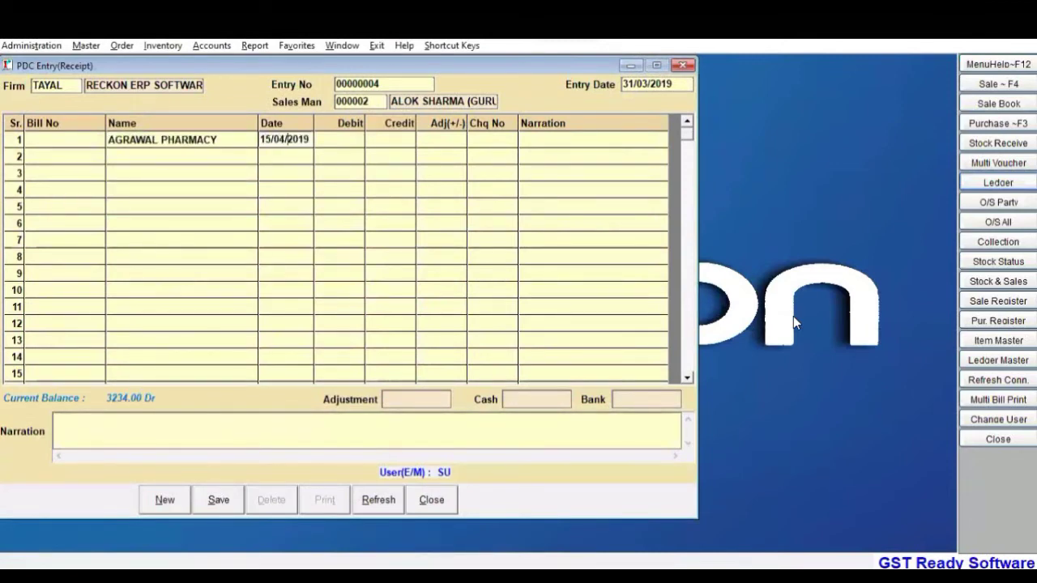
pyautogui.press('Return')
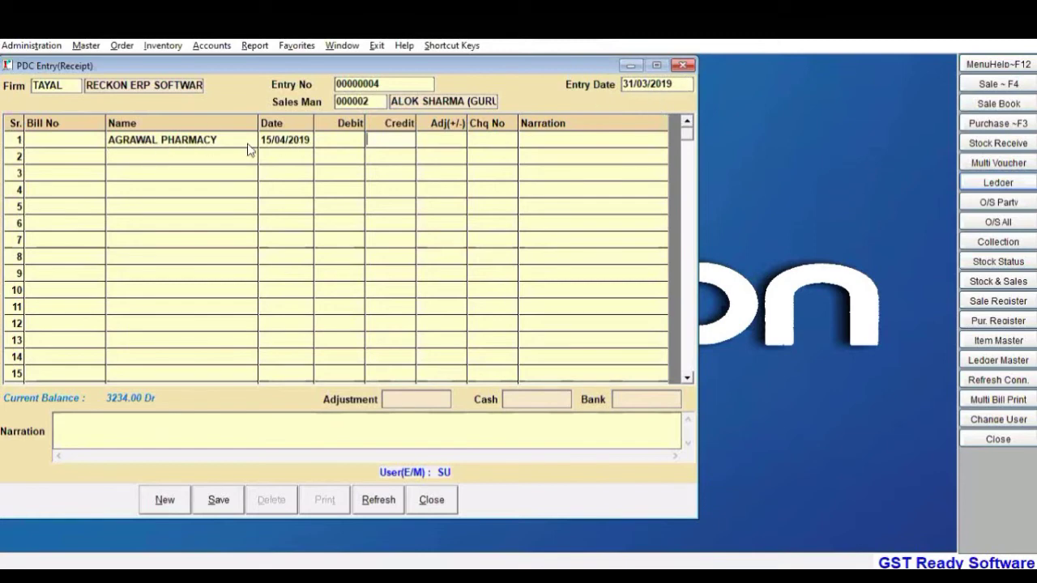
pyautogui.write('50')
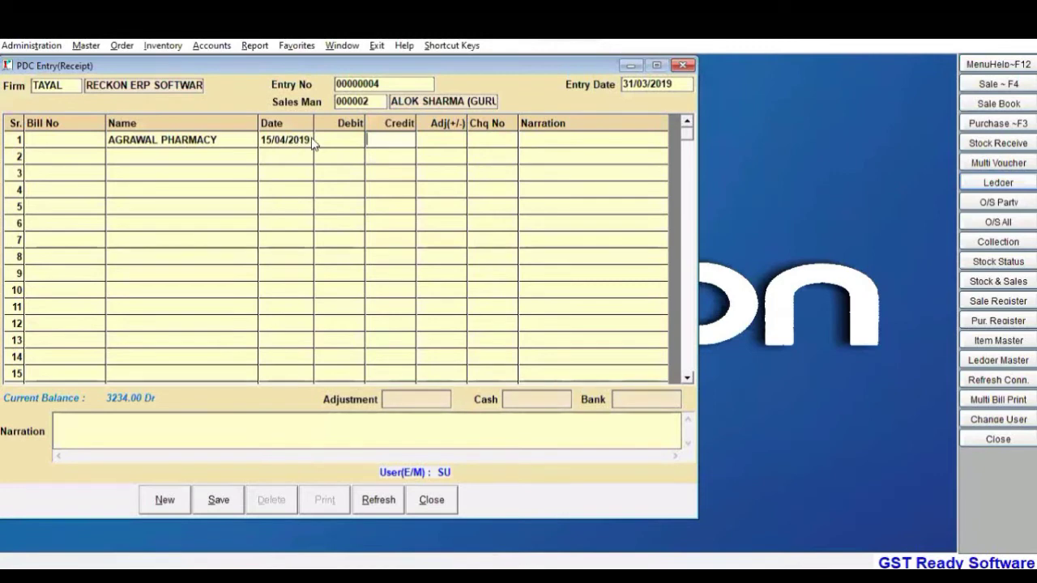
pyautogui.write('0')
pyautogui.press('BackSpace')
pyautogui.press('BackSpace')
pyautogui.write('100')
pyautogui.press('Return')
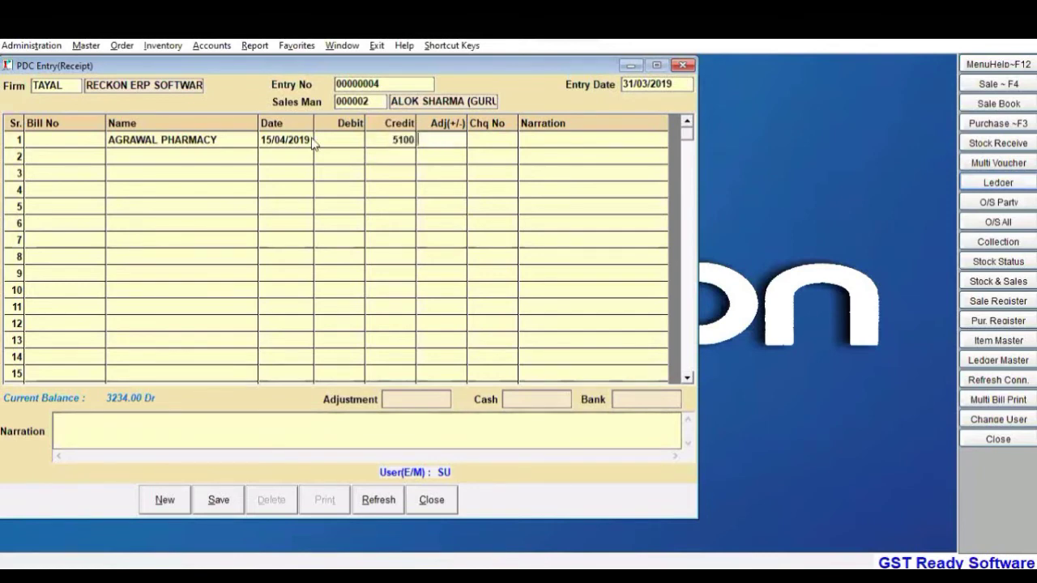
# Step: Enter cheque number 5222, adjust the amount against bill ST008877, save the PDC receipt, and close the form
pyautogui.press('Return')
pyautogui.press('Return')
pyautogui.press('Return')
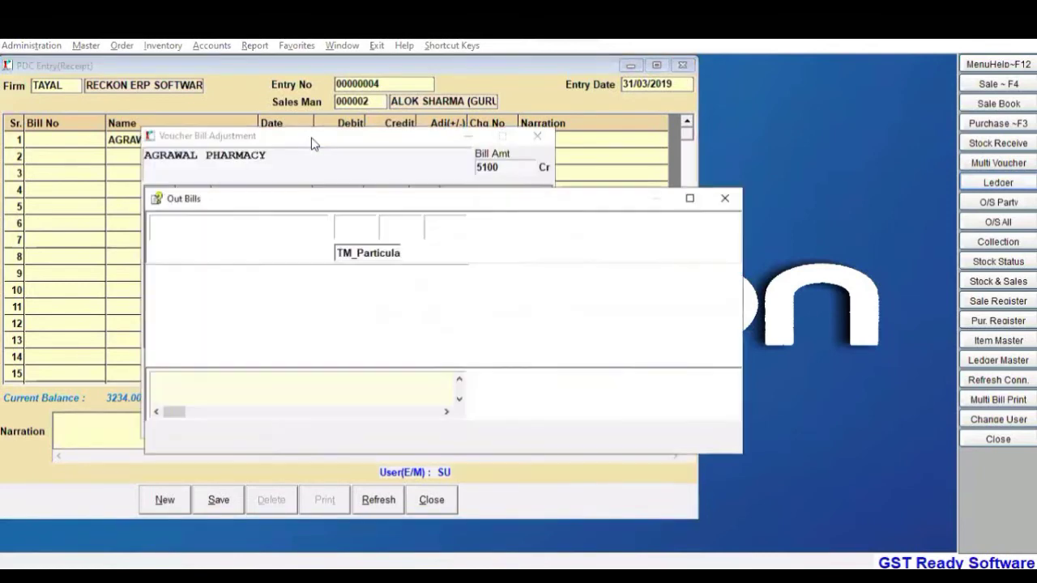
pyautogui.press('Return')
pyautogui.press('Return')
pyautogui.press('Return')
pyautogui.press('Escape')
pyautogui.press('Return')
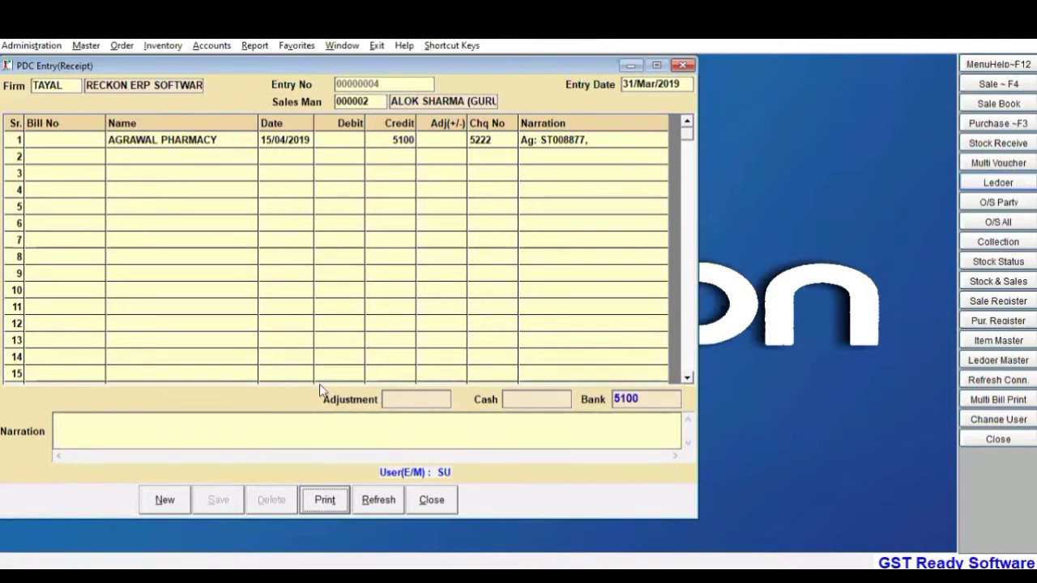
pyautogui.click(422, 498)
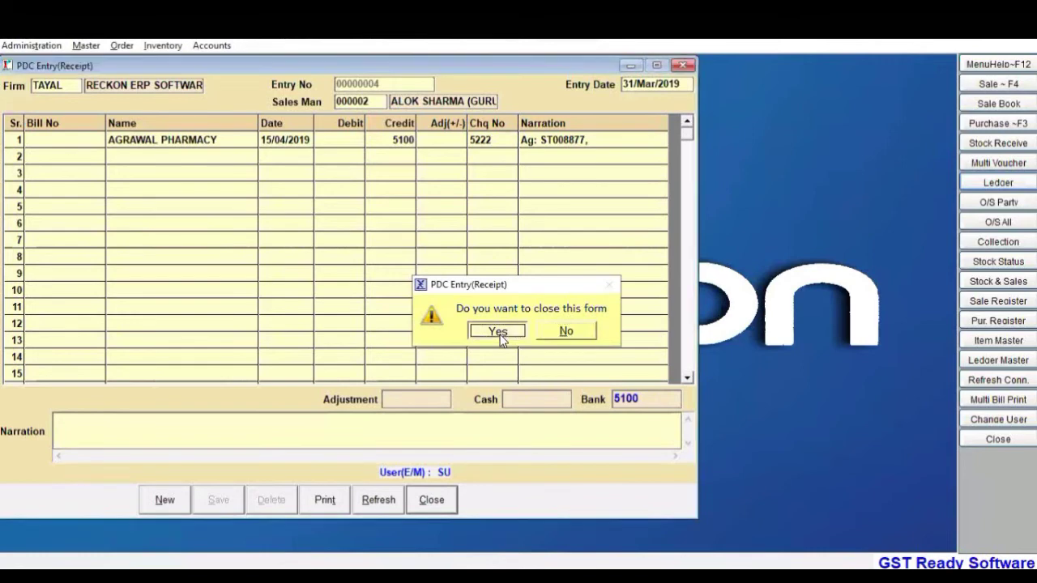
pyautogui.click(498, 331)
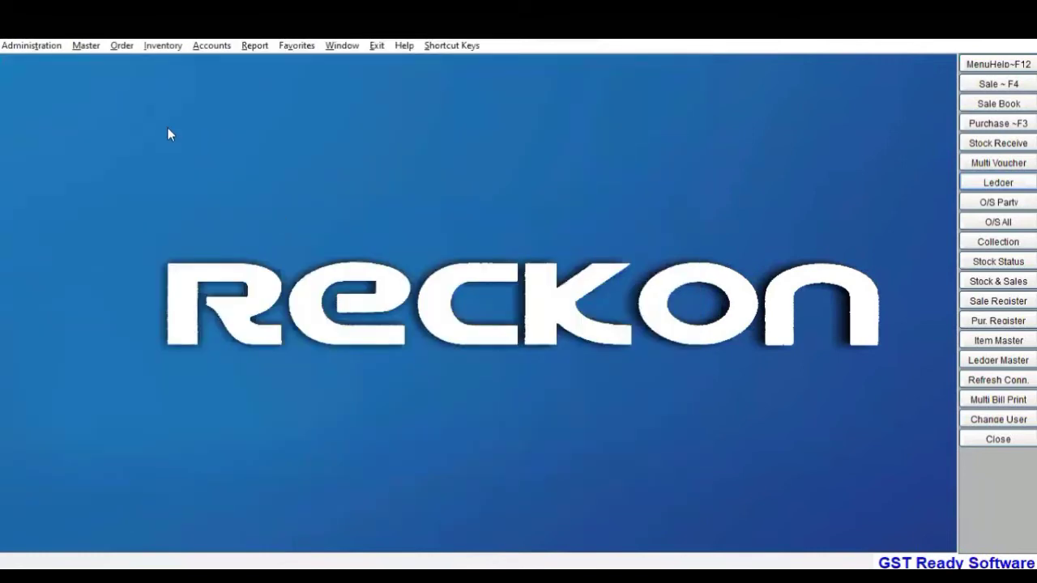
# Step: Open the Transfer Next Year utility and enable the transfer of PDC cheques
pyautogui.click(29, 45)
pyautogui.moveTo(98, 233)
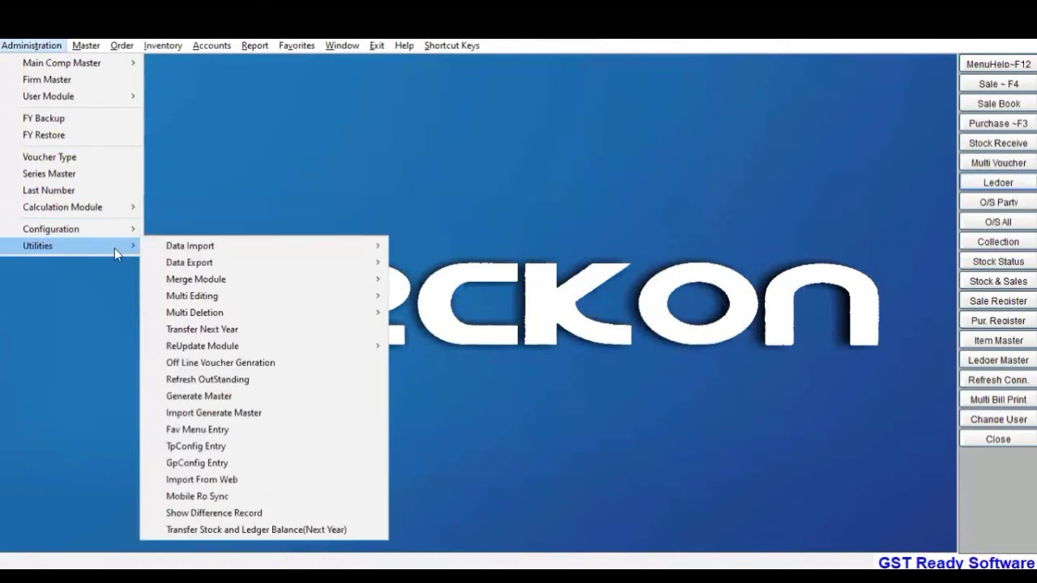
pyautogui.click(228, 334)
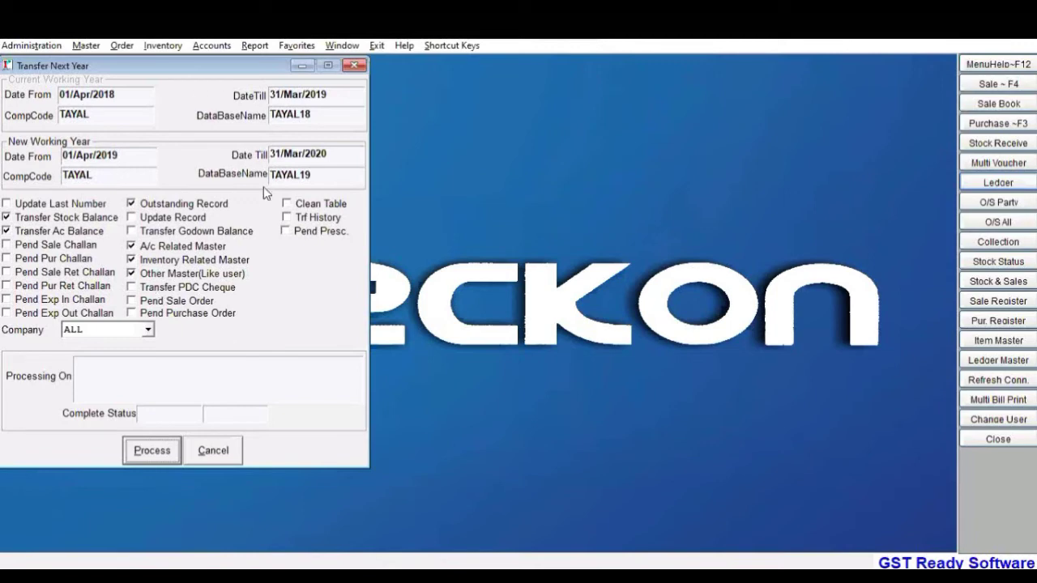
pyautogui.click(162, 290)
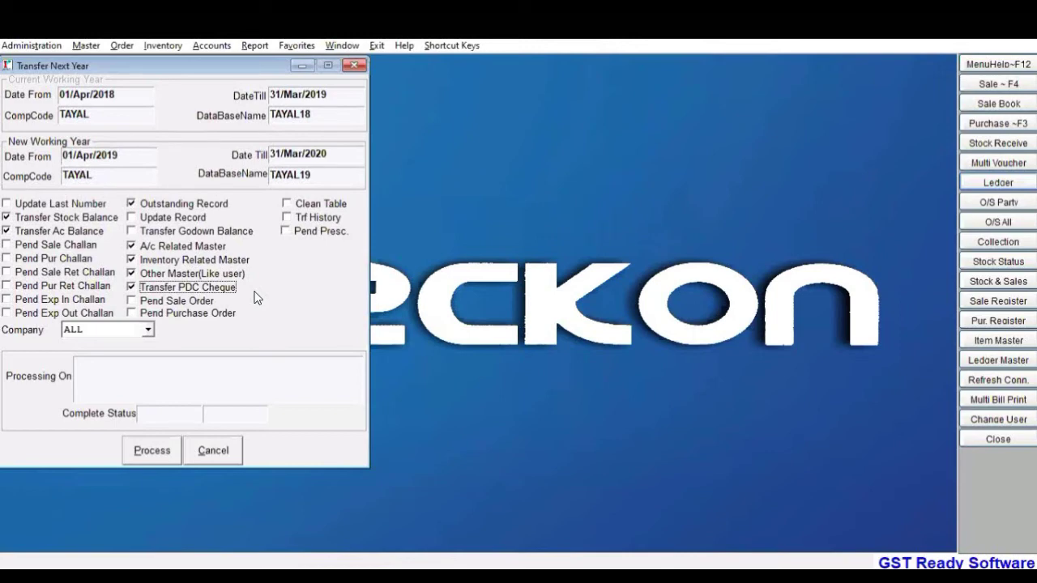
pyautogui.click(212, 45)
pyautogui.moveTo(233, 69)
pyautogui.moveTo(267, 101)
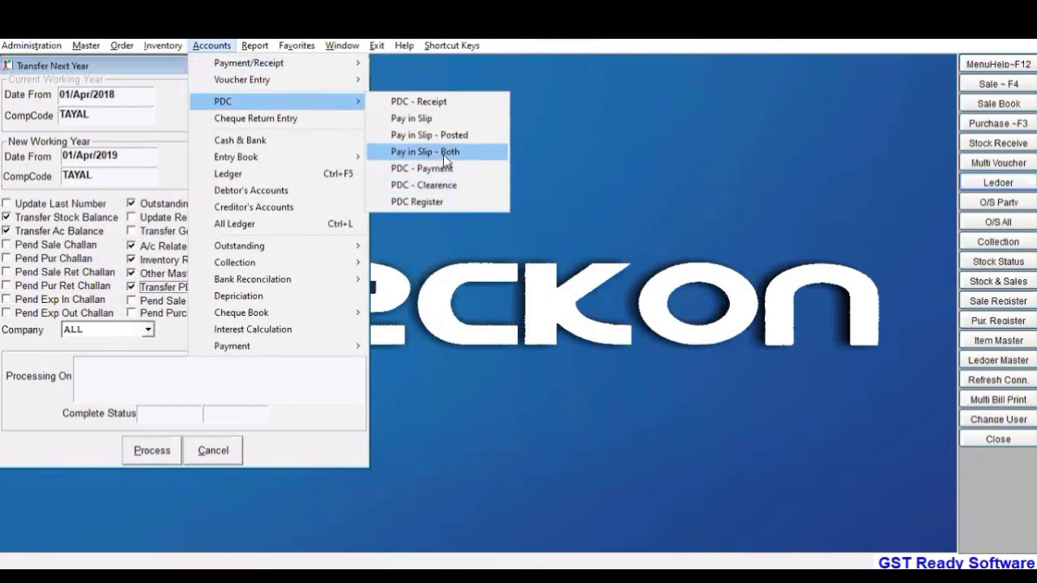
pyautogui.click(326, 422)
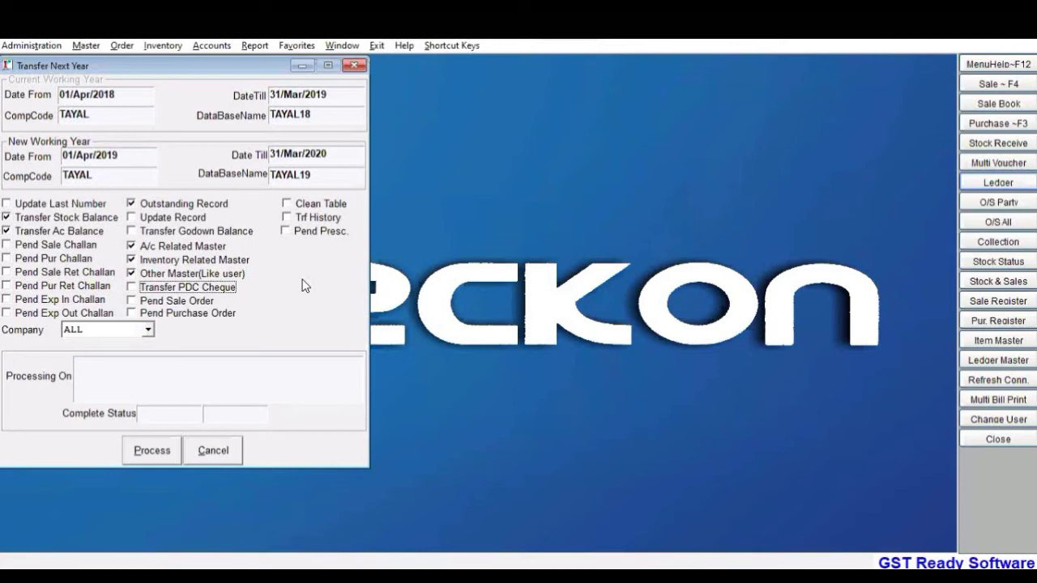
# Step: Exclude the stock balance from the year transfer, include account balance, outstanding records and PDC cheques, and cancel the form without processing
pyautogui.click(18, 217)
pyautogui.click(57, 232)
pyautogui.click(142, 209)
pyautogui.click(47, 232)
pyautogui.click(162, 209)
pyautogui.click(155, 249)
pyautogui.click(156, 254)
pyautogui.click(163, 290)
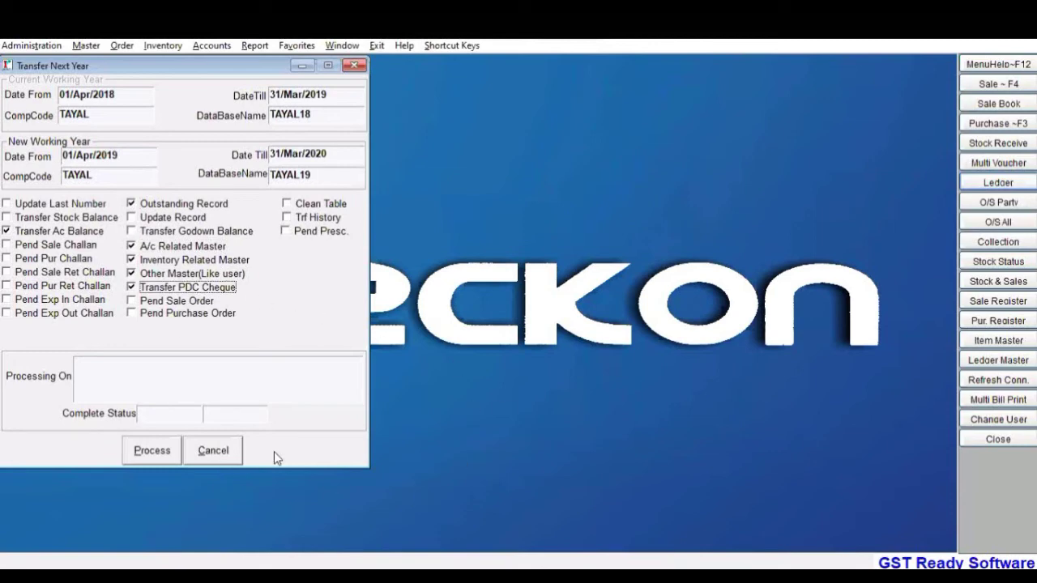
pyautogui.click(220, 450)
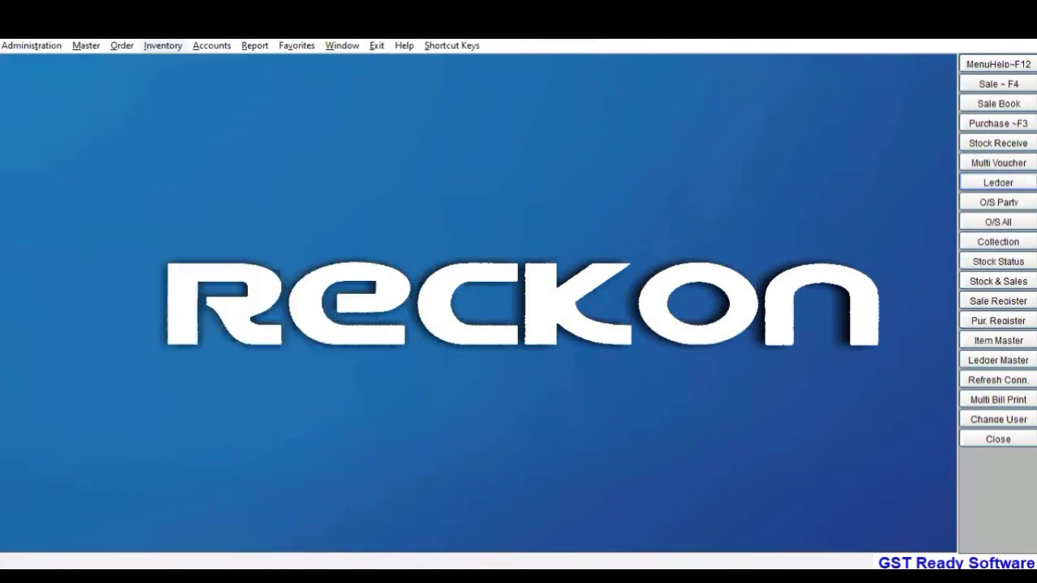
# Step: Start a PDC payment entry for firm TAYAL, with AXIS BANK as the bank and GENS as the salesman
pyautogui.click(211, 46)
pyautogui.moveTo(250, 111)
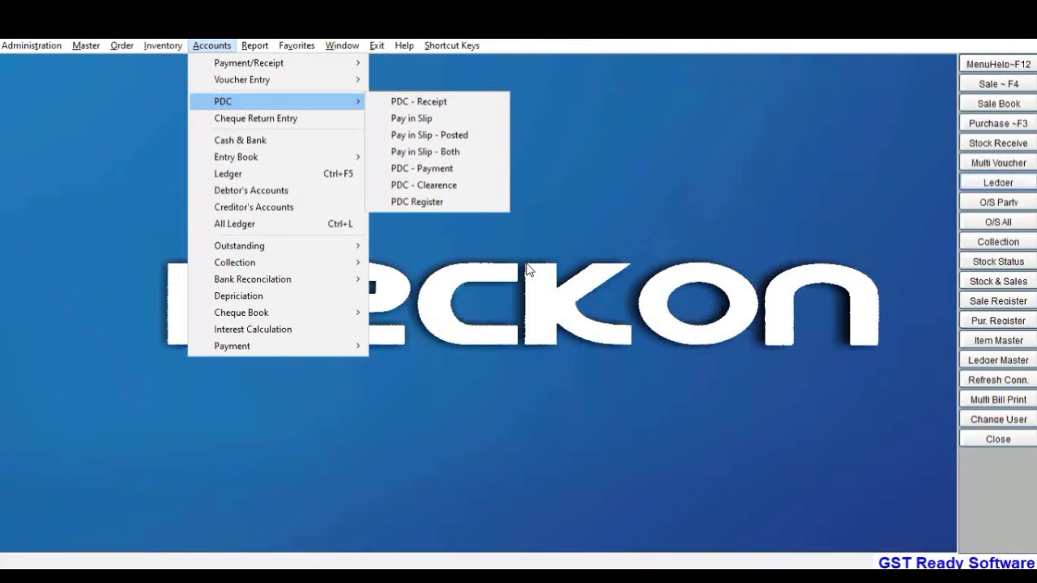
pyautogui.click(433, 169)
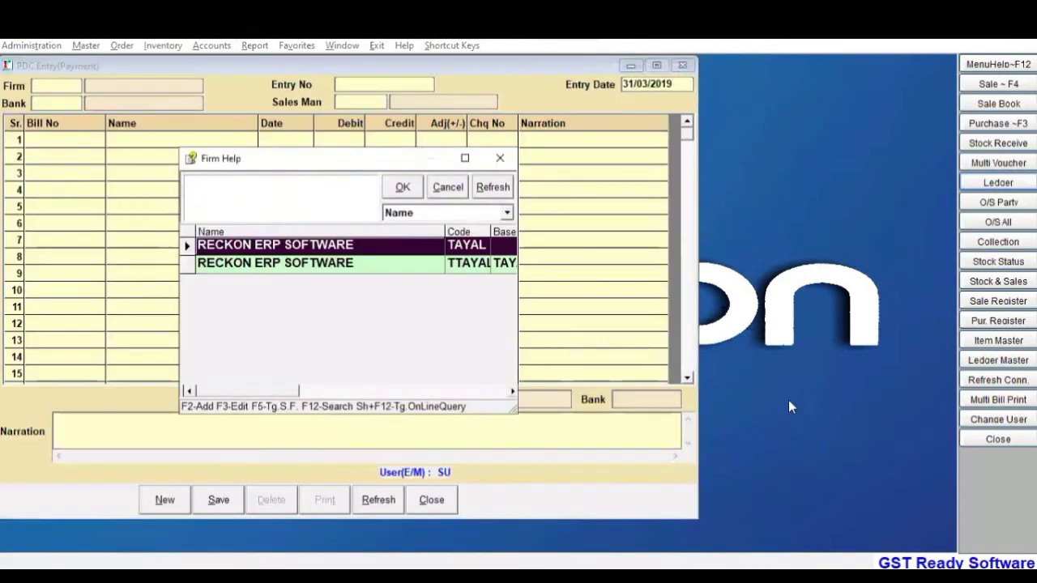
pyautogui.press('Return')
pyautogui.press('Return')
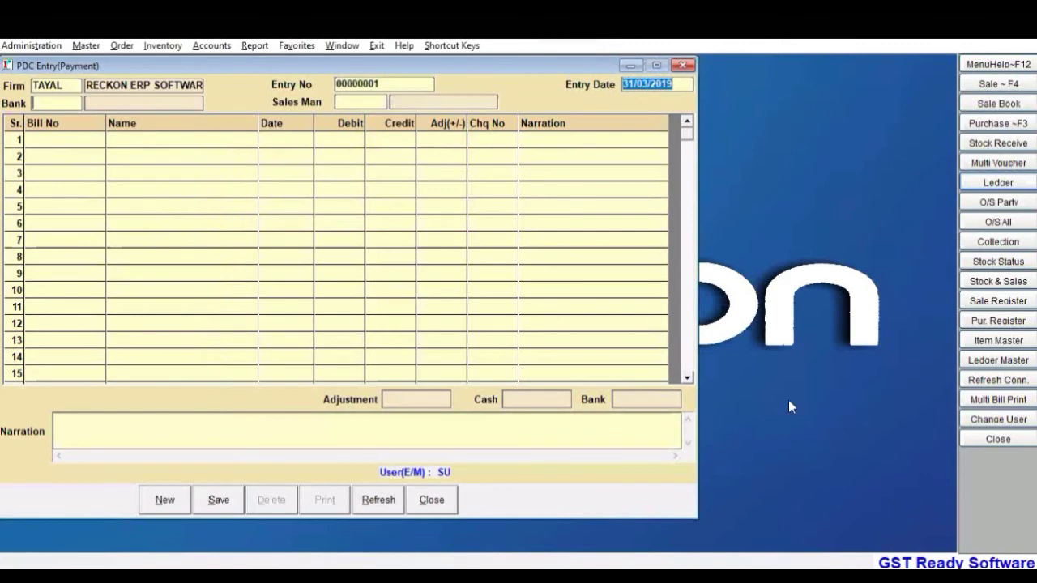
pyautogui.press('Return')
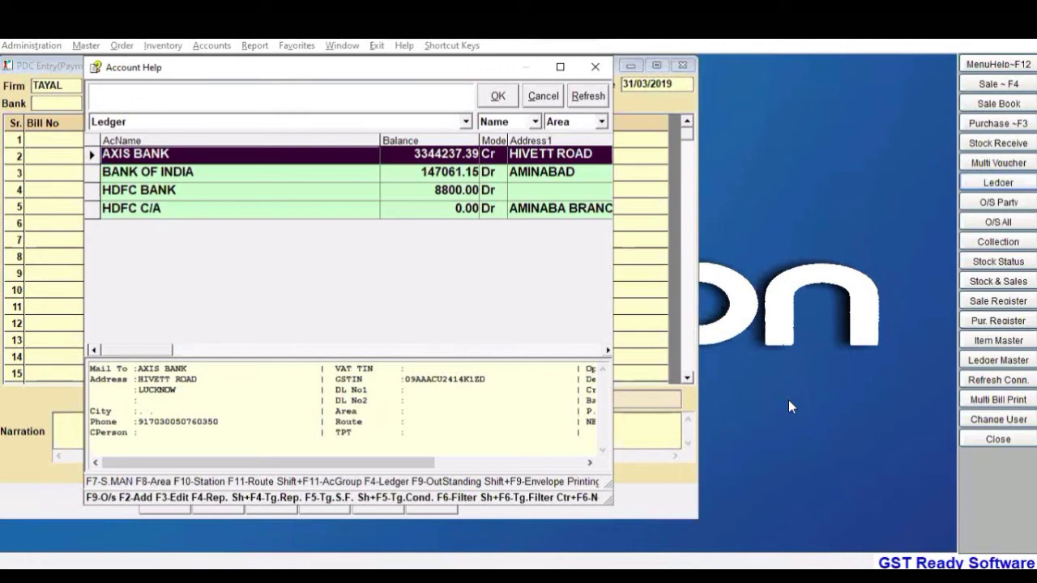
pyautogui.press('Down')
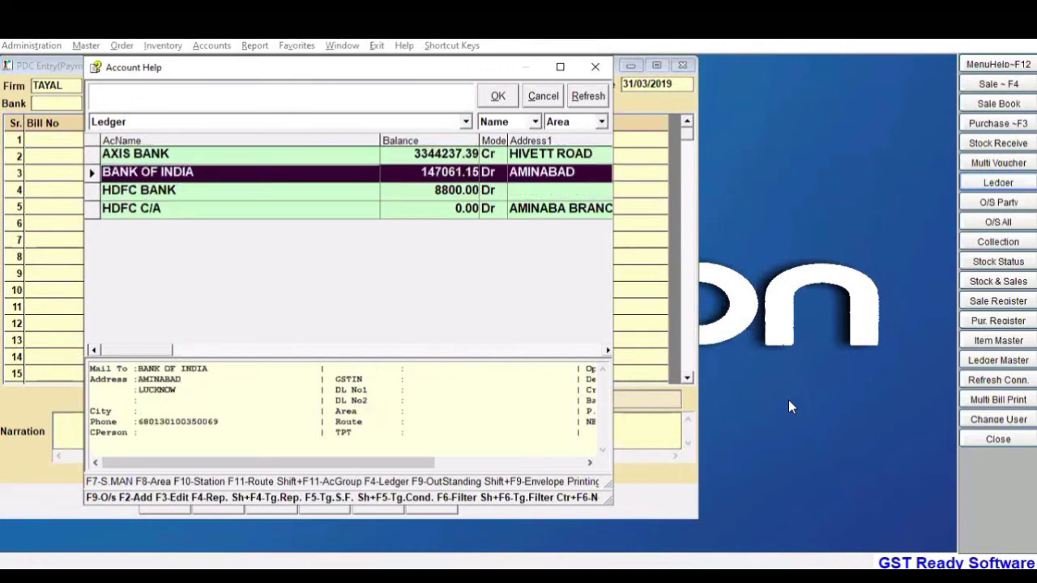
pyautogui.press('Up')
pyautogui.press('Return')
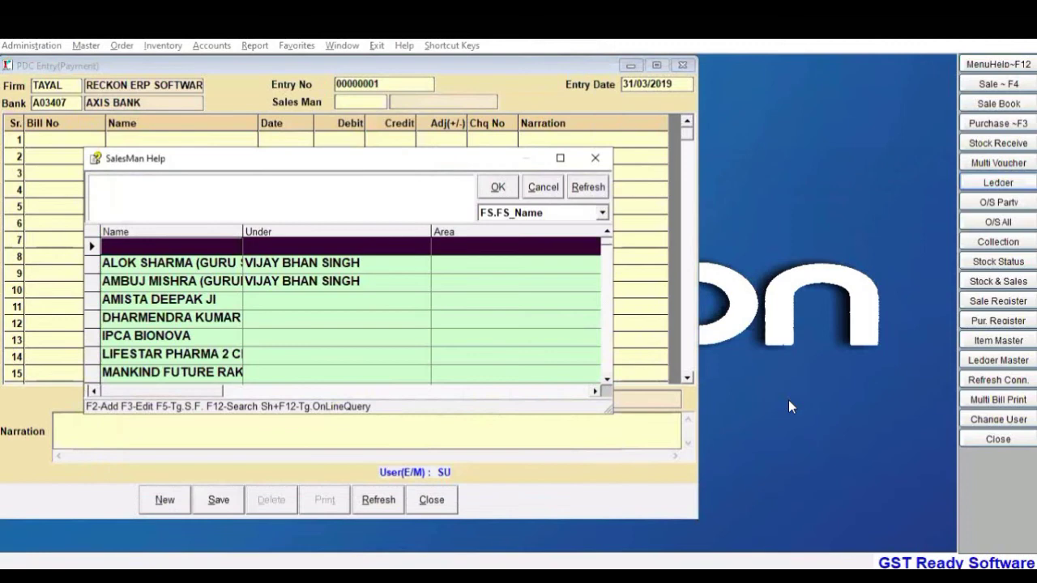
pyautogui.press('Return')
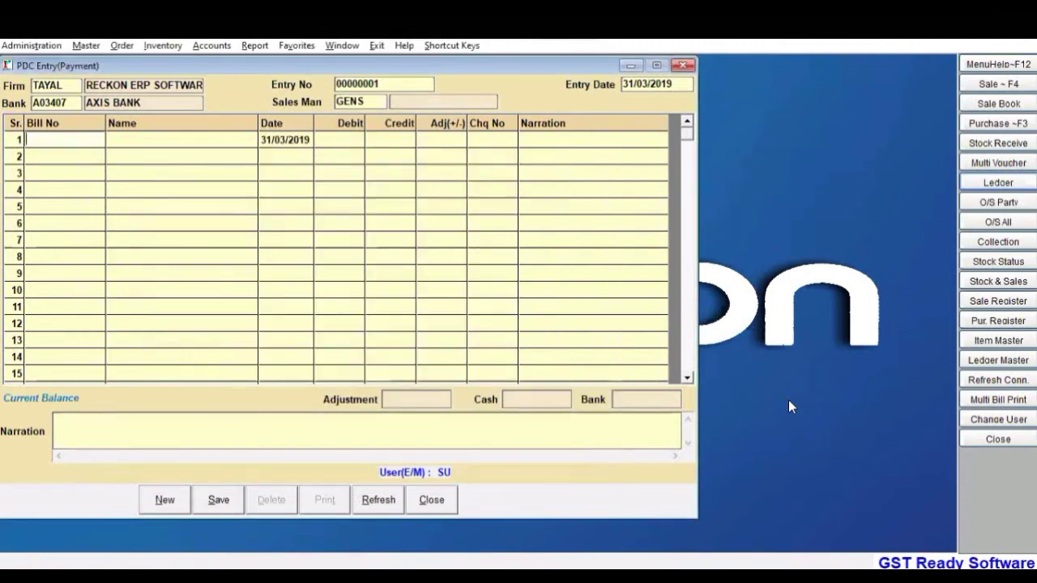
# Step: Add A MENARINI INDIA PVT LTD to the first row, dated 31/03/2019, with a debit amount of 1500
pyautogui.press('Return')
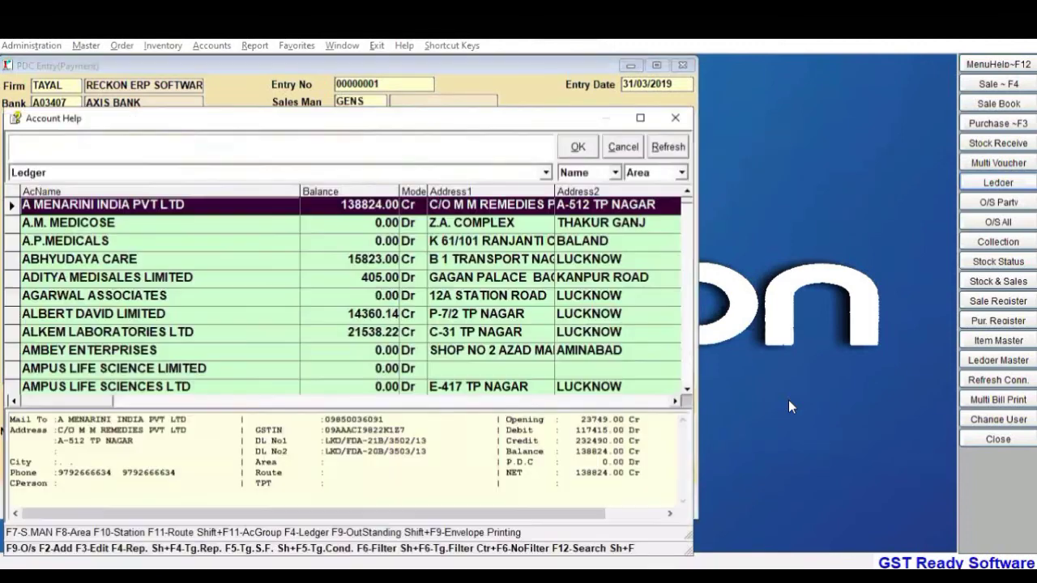
pyautogui.press('Return')
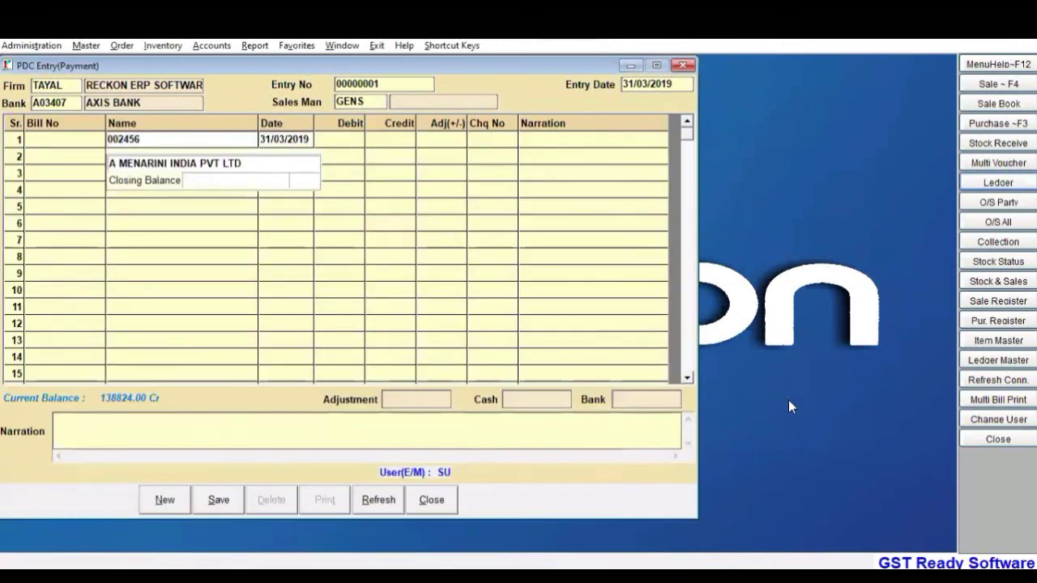
pyautogui.press('Return')
pyautogui.write('1500')
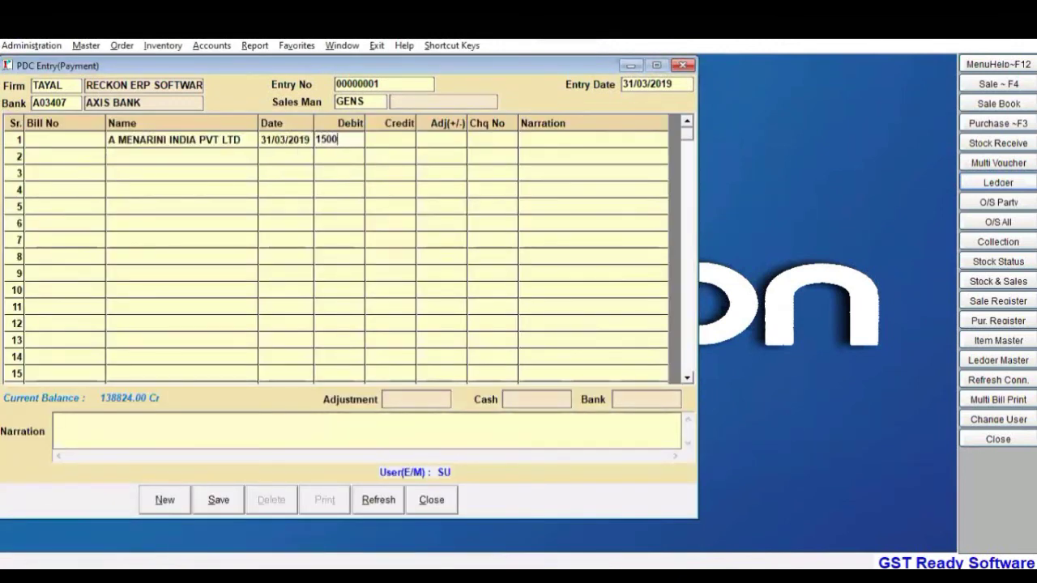
pyautogui.hotkey('shift', 'Tab')
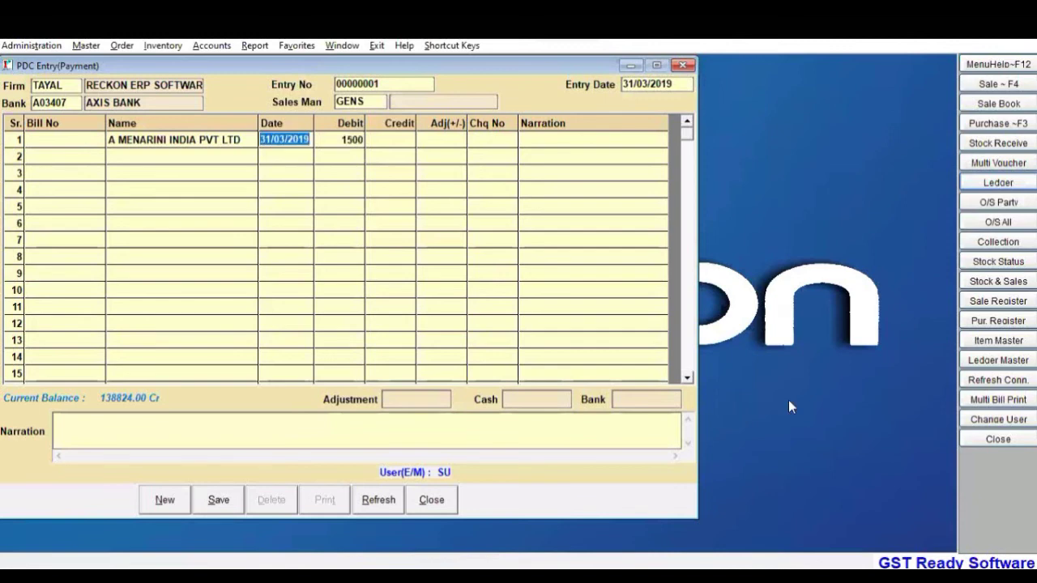
pyautogui.press('Tab')
pyautogui.press('Tab')
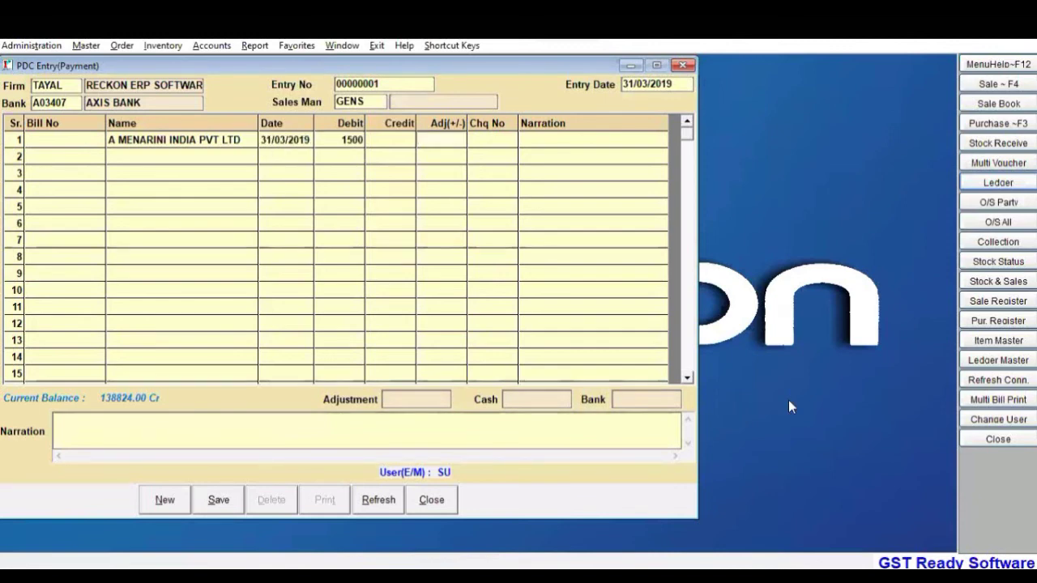
# Step: Adjust the A MENARINI INDIA PVT LTD payment against outstanding bill *LUC17INIA0003
pyautogui.press('Return')
pyautogui.write('Adj')
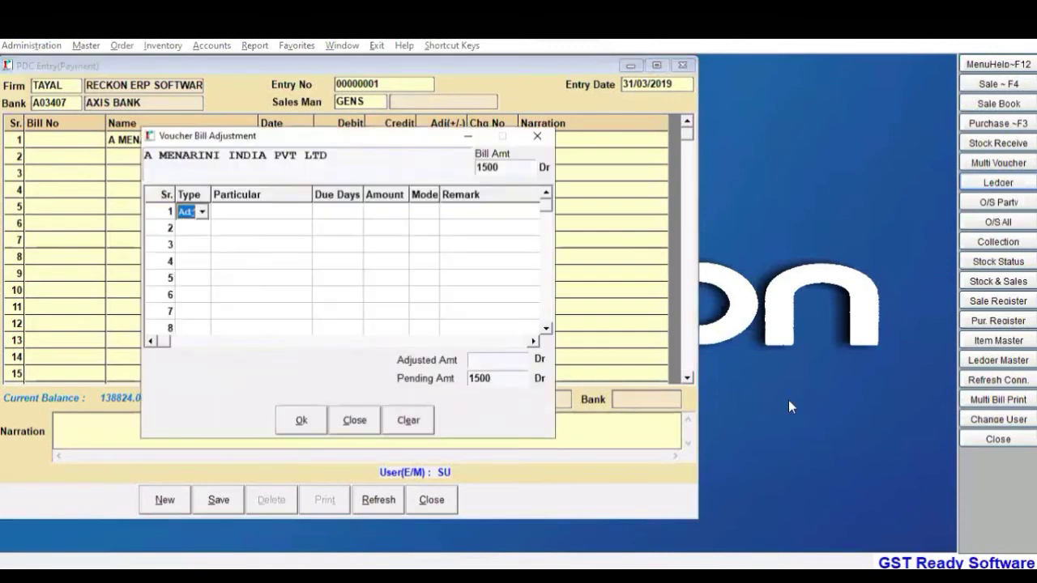
pyautogui.press('Return')
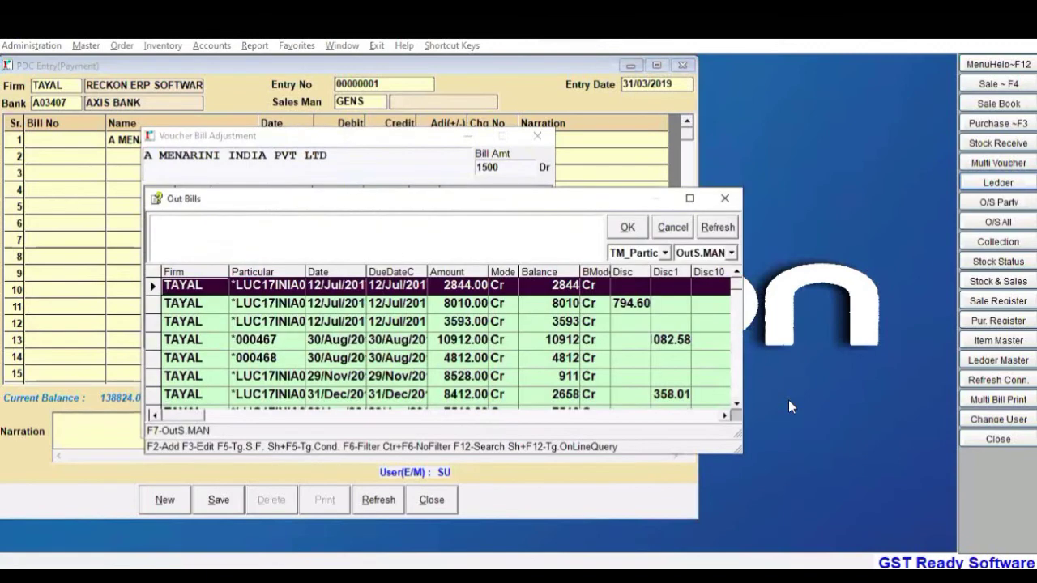
pyautogui.press('Return')
pyautogui.press('Return')
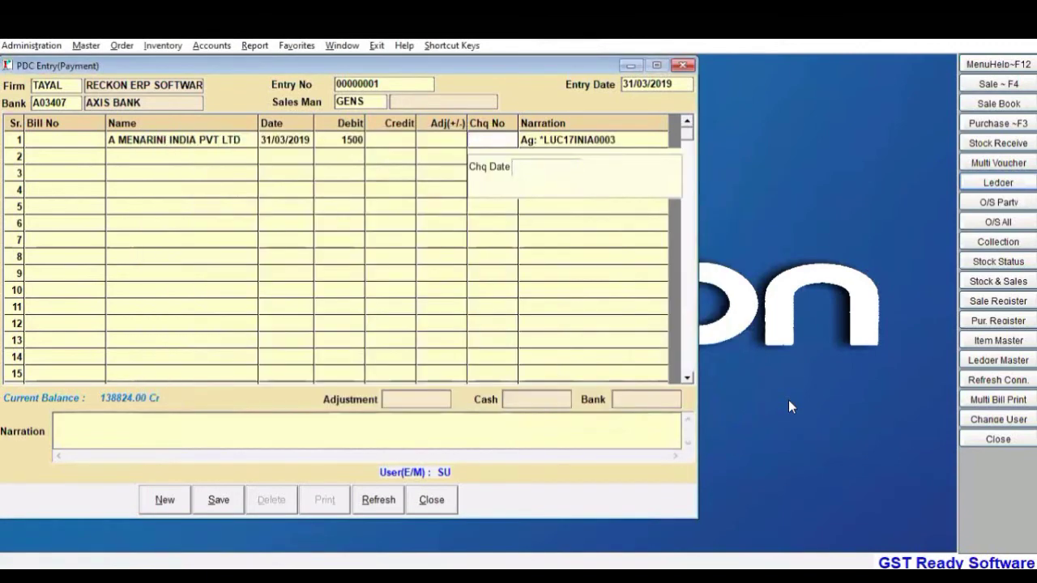
# Step: Enter cheque number 55555, keep the bill narration, save the PDC payment, and close the form
pyautogui.write('55')
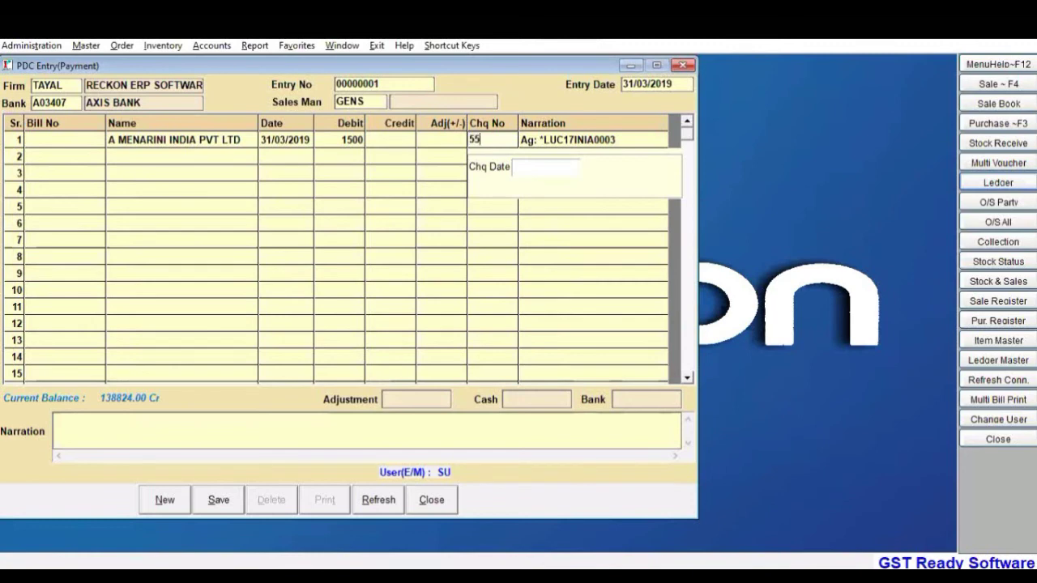
pyautogui.write('555')
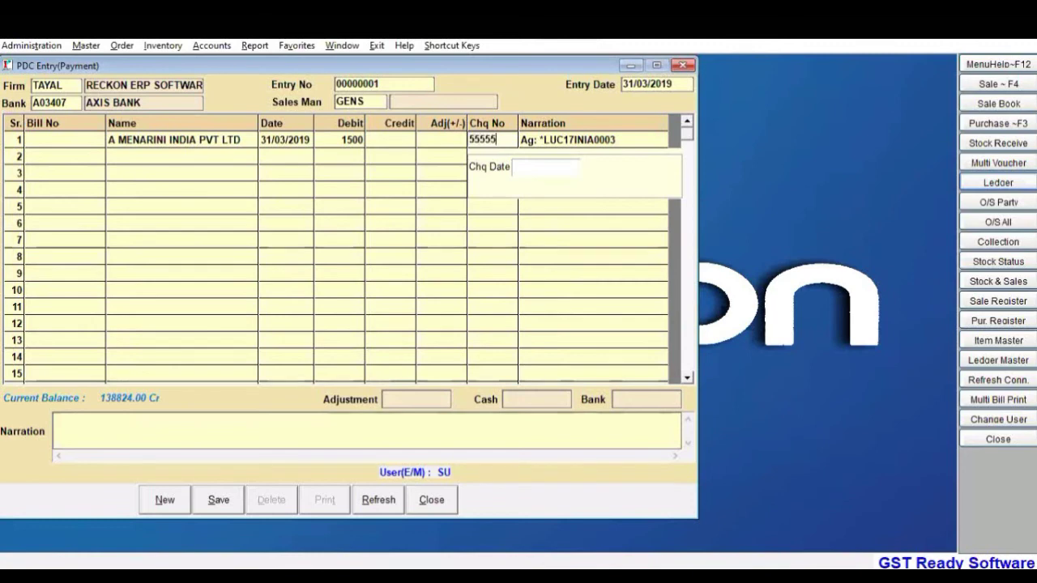
pyautogui.press('Return')
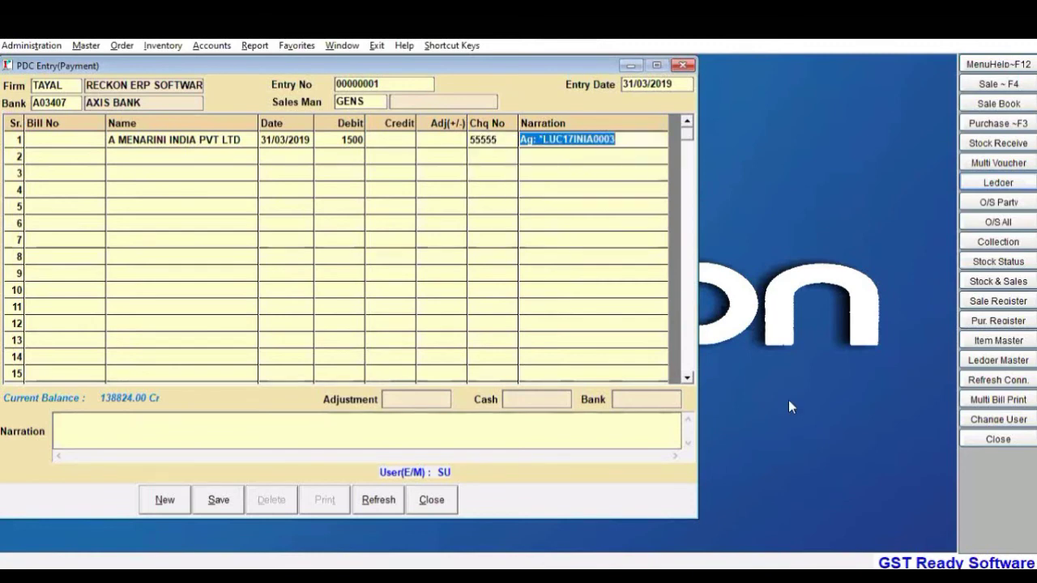
pyautogui.press('Return')
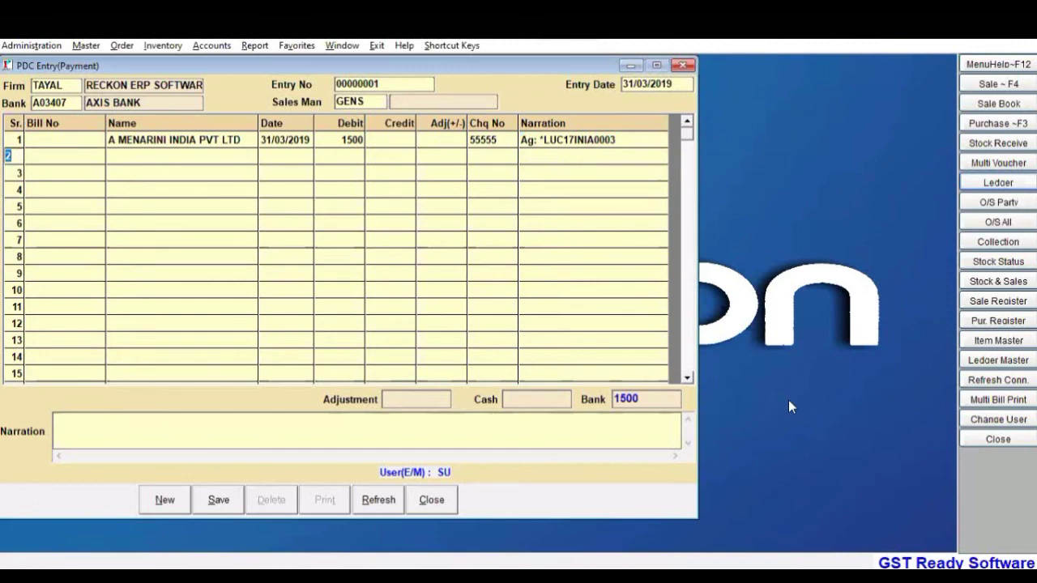
pyautogui.hotkey('alt', 's')
pyautogui.press('Return')
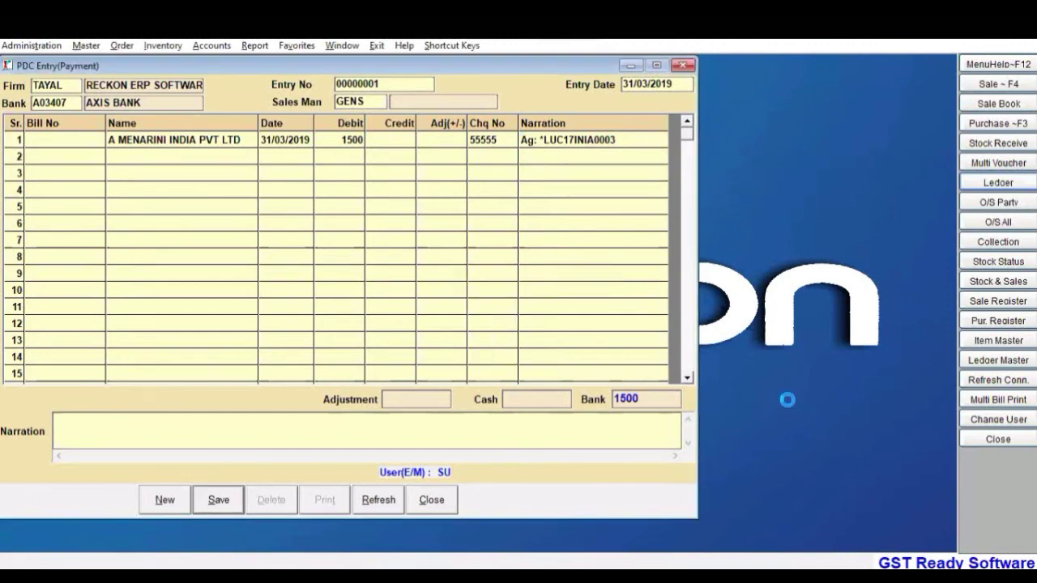
pyautogui.press('Escape')
pyautogui.press('y')
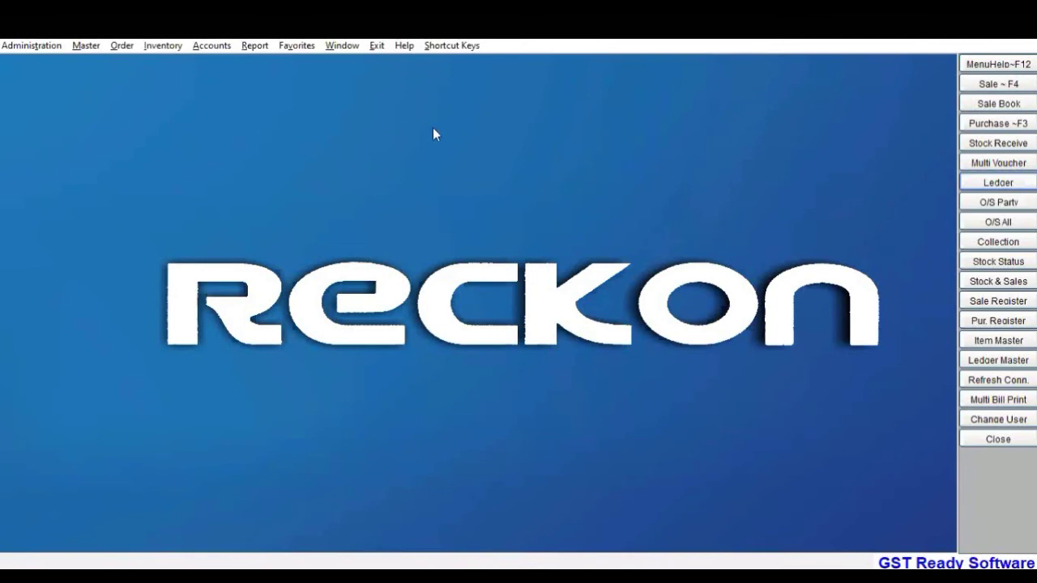
# Step: Open PDC Clearance for firm TAYAL and load the unposted AXIS BANK cheques up to 31/03/2019
pyautogui.click(225, 46)
pyautogui.moveTo(240, 88)
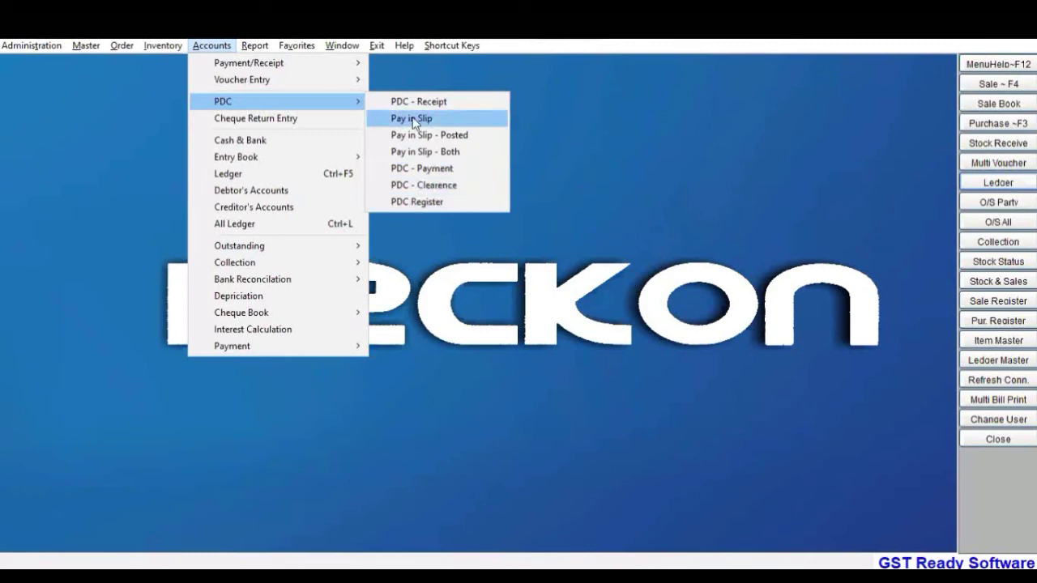
pyautogui.click(419, 186)
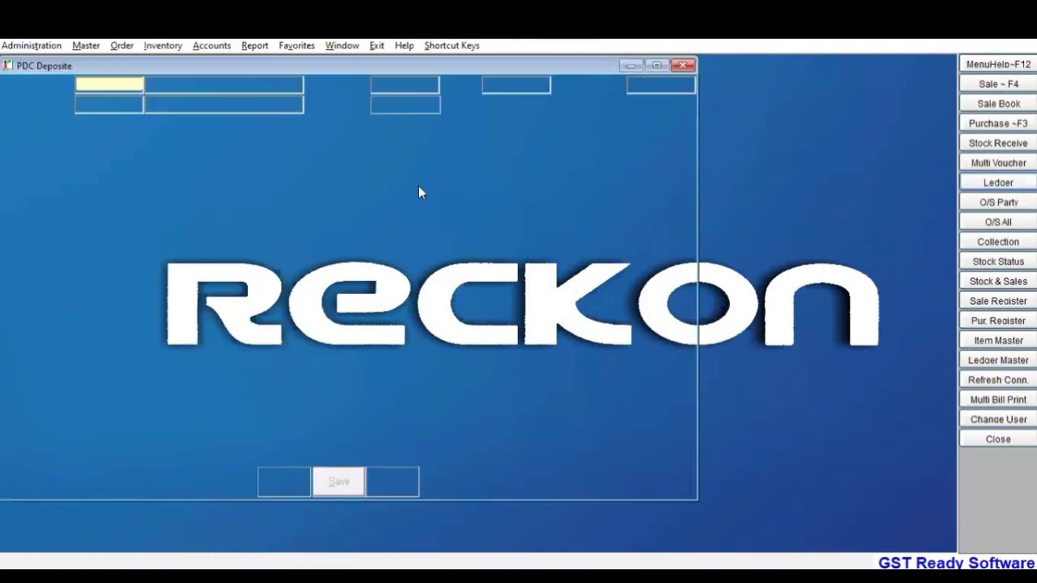
pyautogui.click(417, 185)
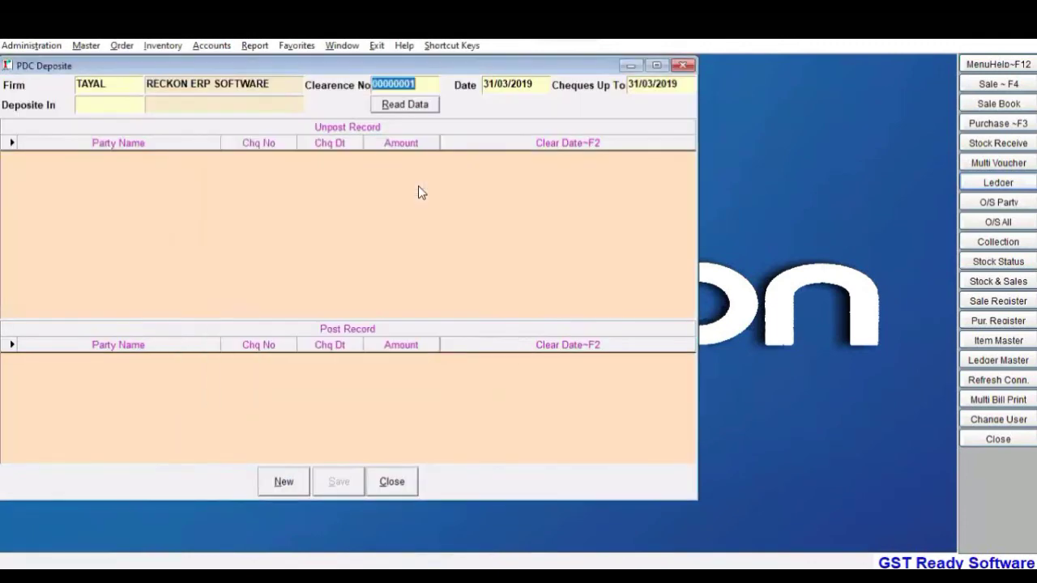
pyautogui.press('Return')
pyautogui.press('Return')
pyautogui.press('Return')
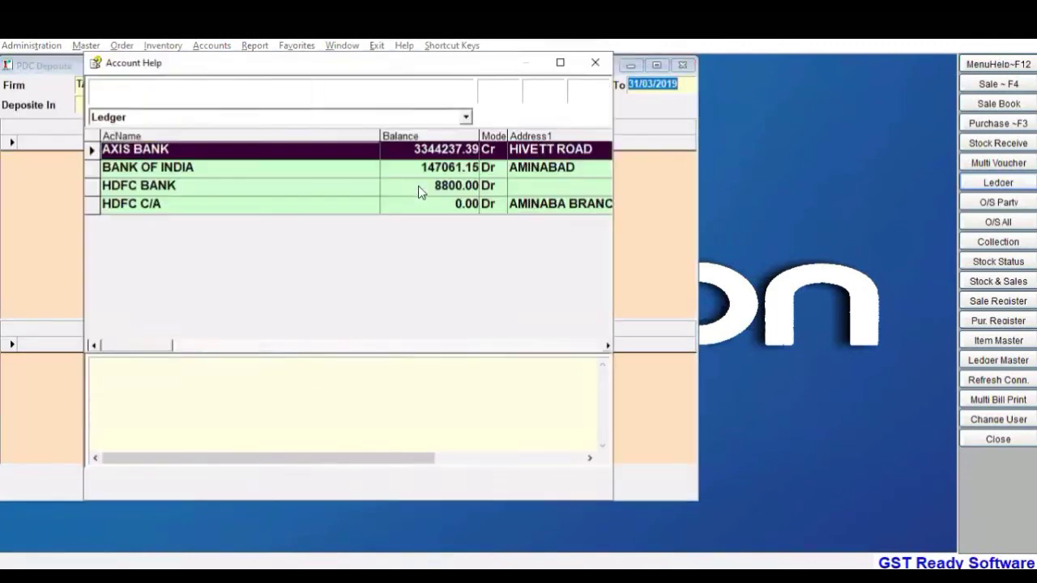
pyautogui.press('Return')
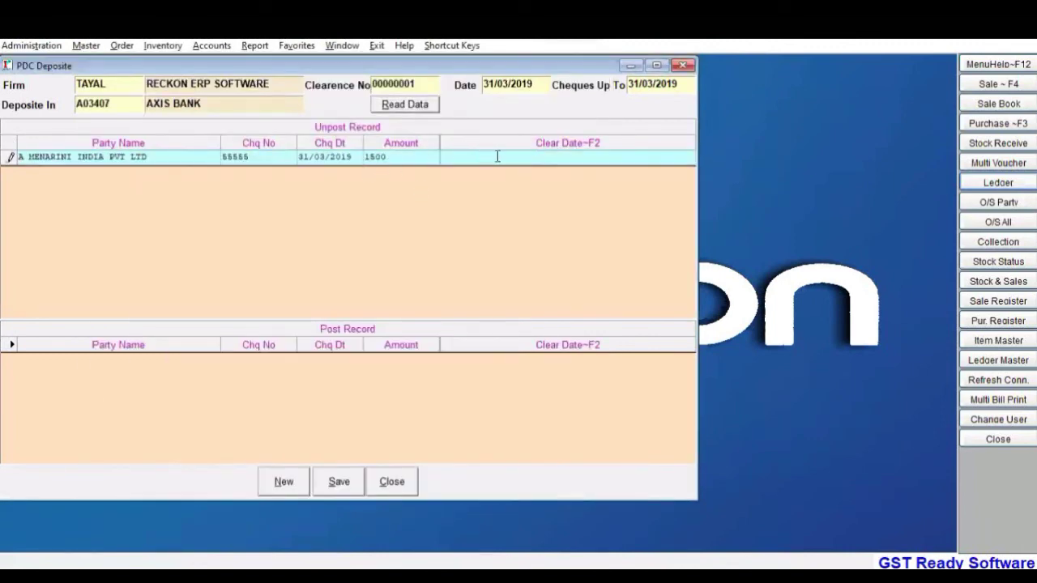
# Step: Try entering a clear date for the A MENARINI INDIA PVT LTD cheque, erase it, and close the clearance form without saving
pyautogui.click(570, 156)
pyautogui.write('32/')
pyautogui.press('BackSpace')
pyautogui.press('BackSpace')
pyautogui.press('BackSpace')
pyautogui.click(395, 482)
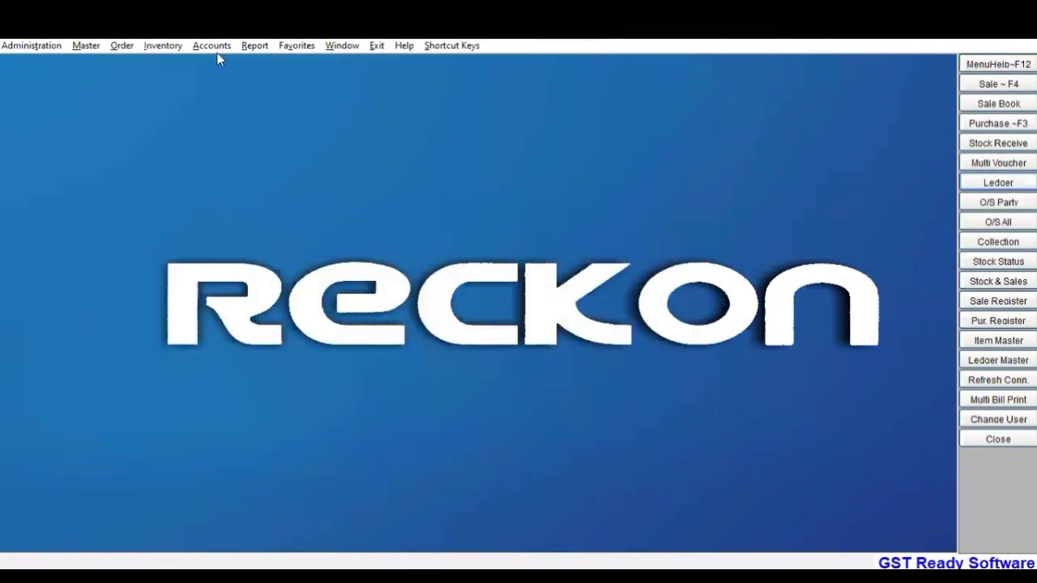
# Step: Open the PDC Register and set its end date to 15/04/2019 and its PDC type to Receipt
pyautogui.click(215, 49)
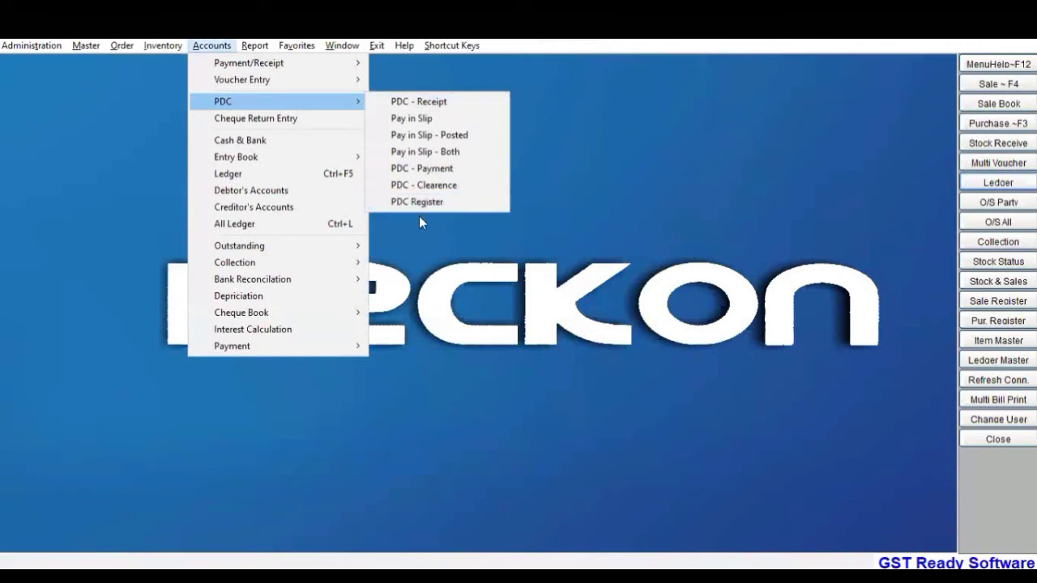
pyautogui.click(410, 200)
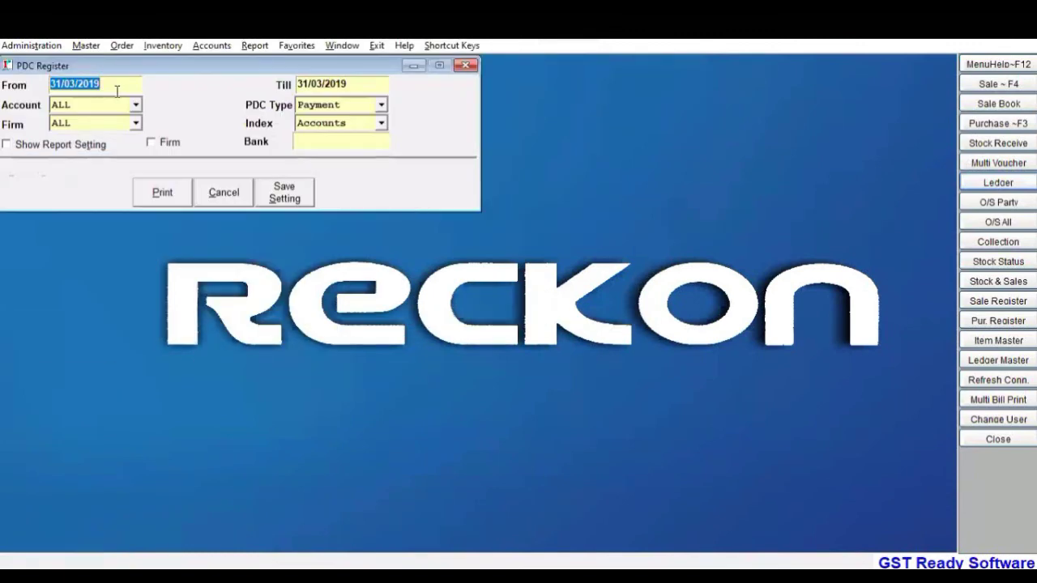
pyautogui.click(339, 105)
pyautogui.click(339, 107)
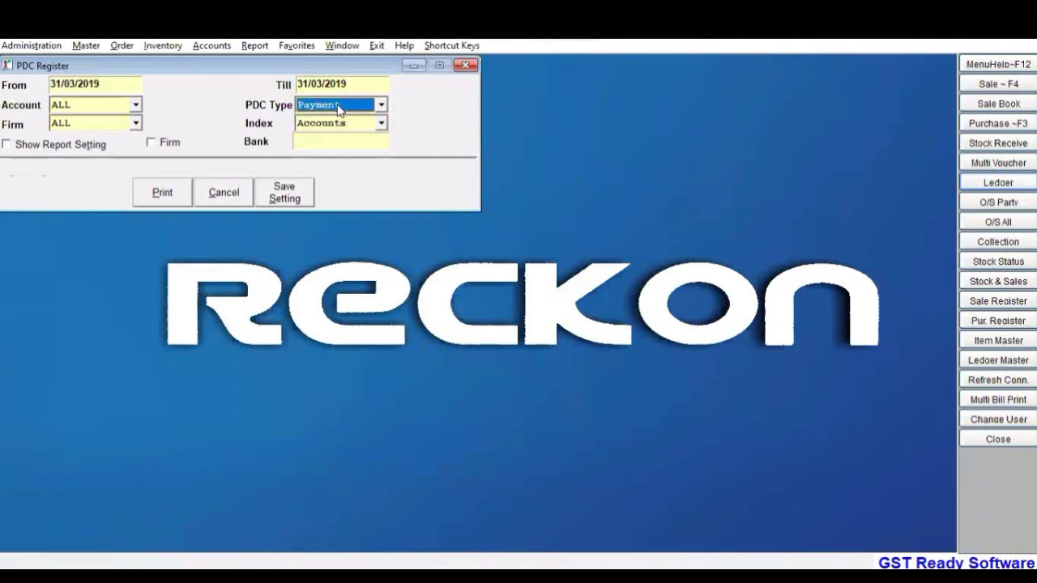
pyautogui.click(103, 85)
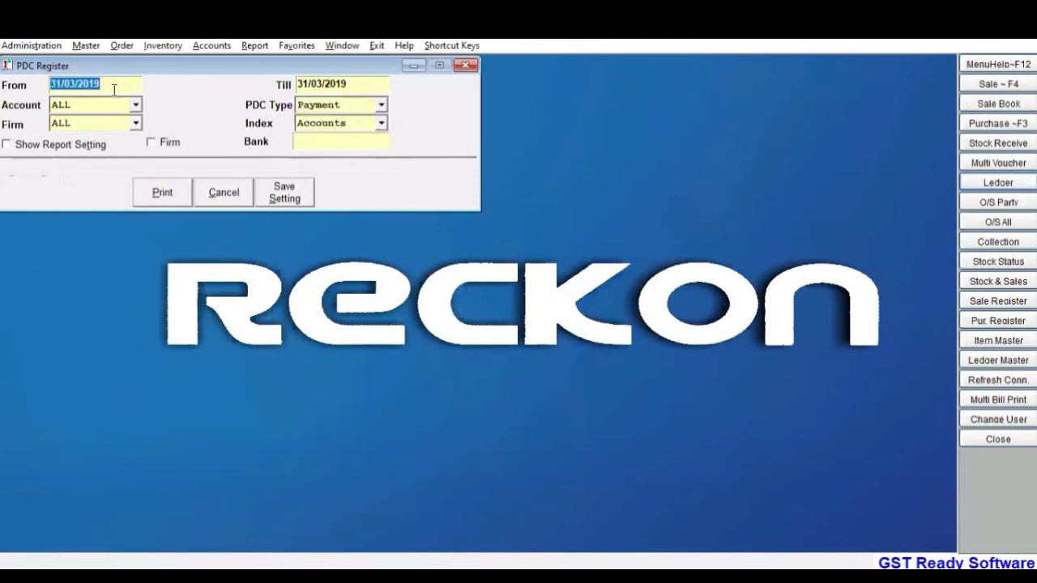
pyautogui.click(350, 87)
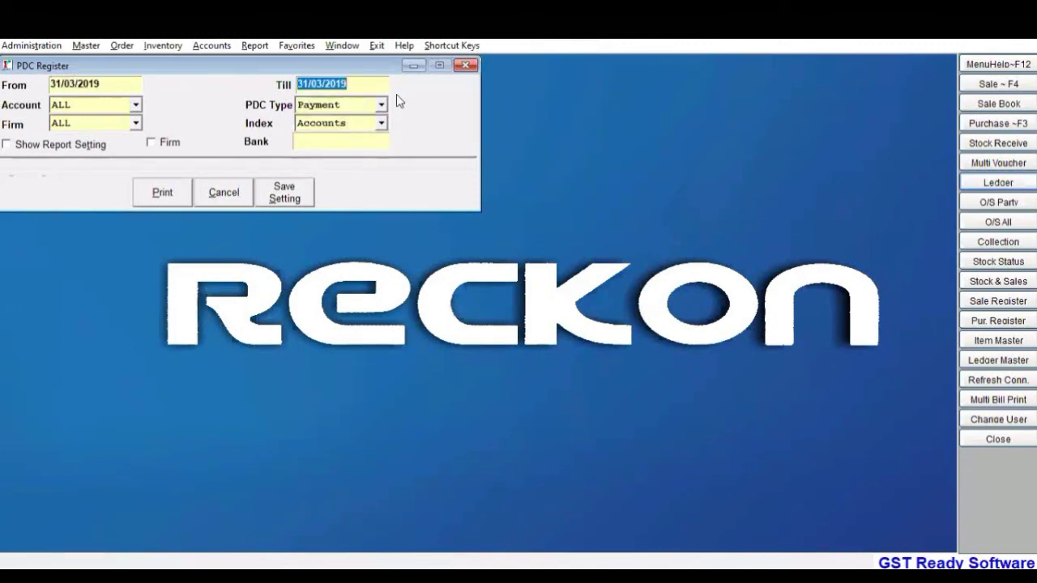
pyautogui.write('1504')
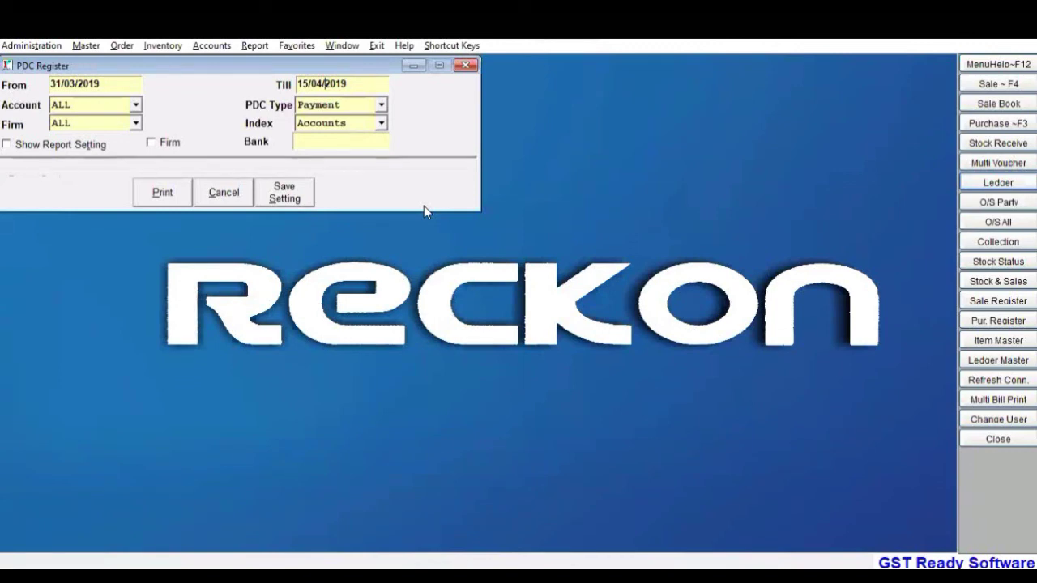
pyautogui.click(340, 106)
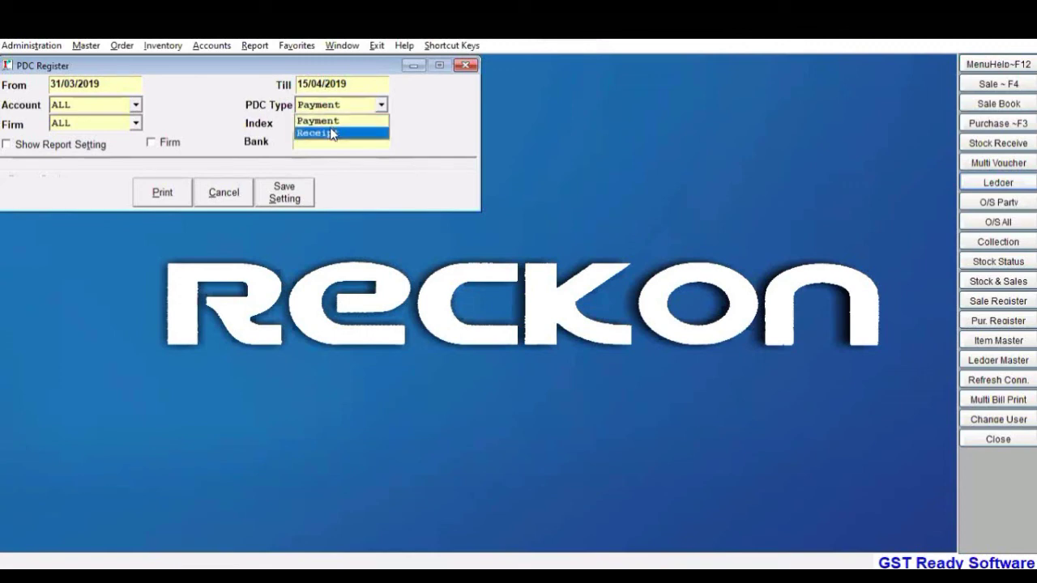
pyautogui.click(331, 132)
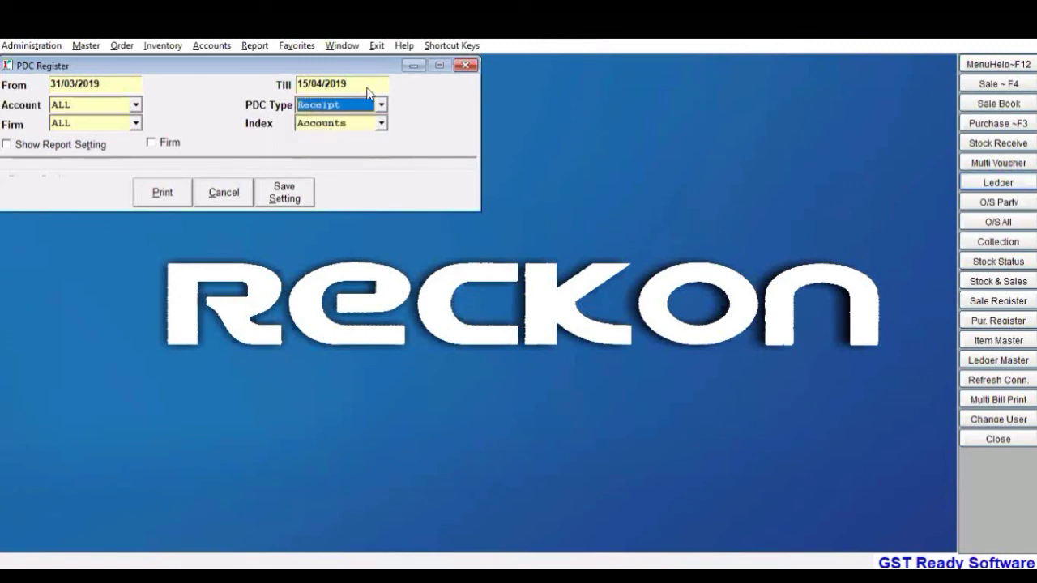
# Step: Index the PDC receipt register by Date and generate the report for 31/03/2019 to 15/04/2019
pyautogui.click(347, 122)
pyautogui.click(312, 150)
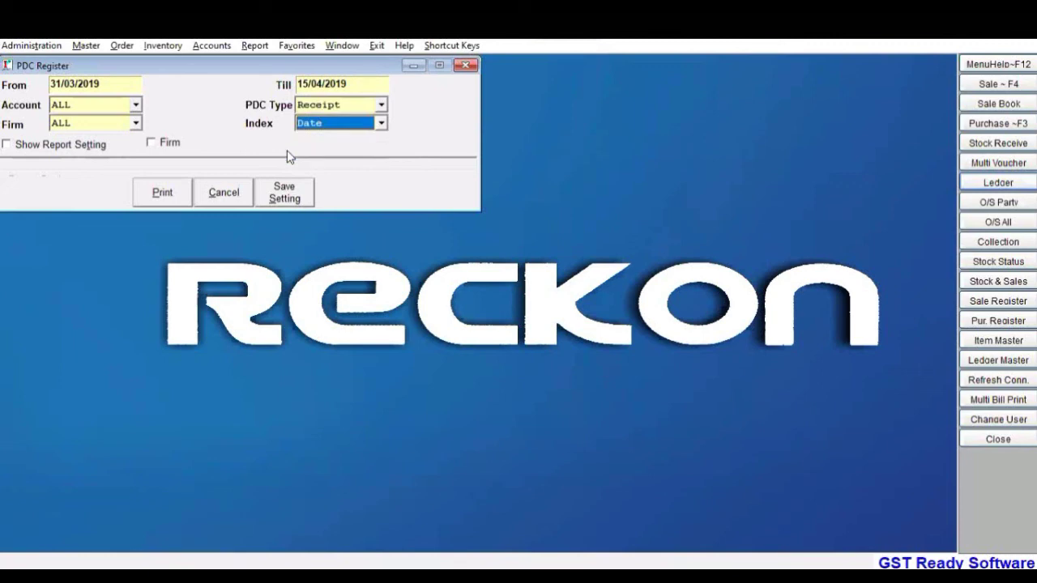
pyautogui.click(317, 128)
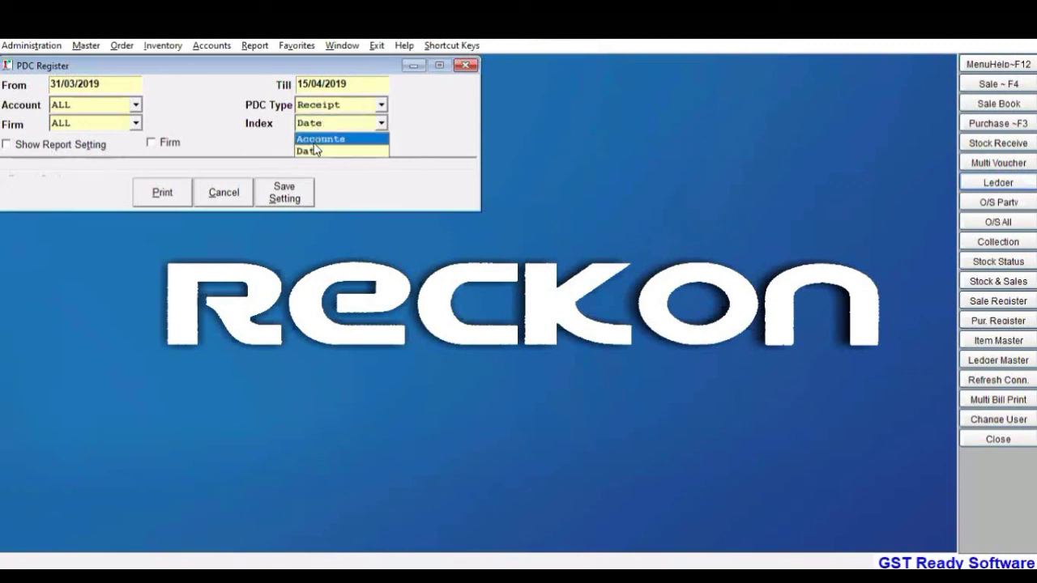
pyautogui.click(316, 135)
pyautogui.click(325, 127)
pyautogui.click(315, 149)
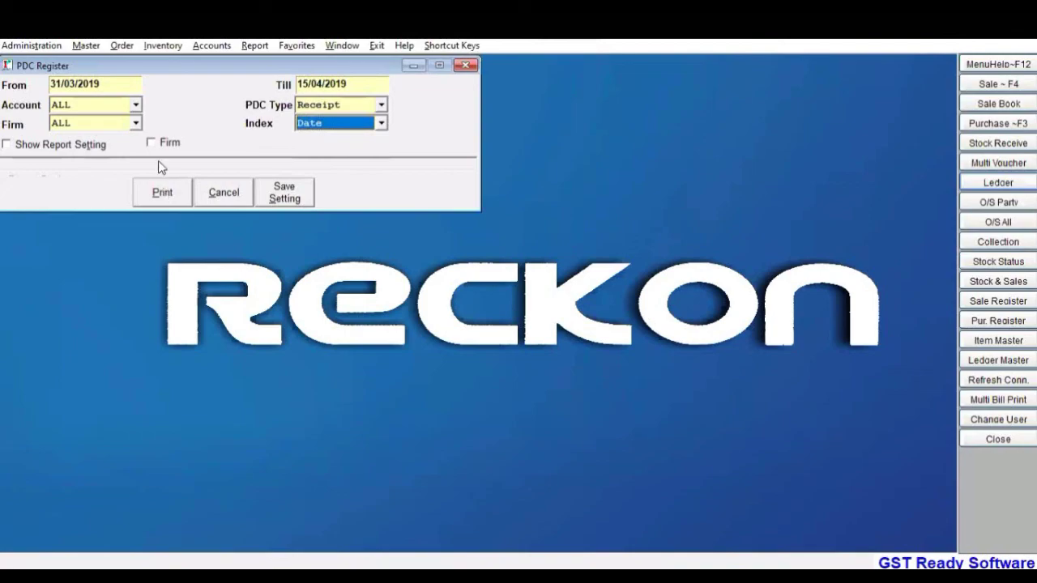
pyautogui.click(155, 193)
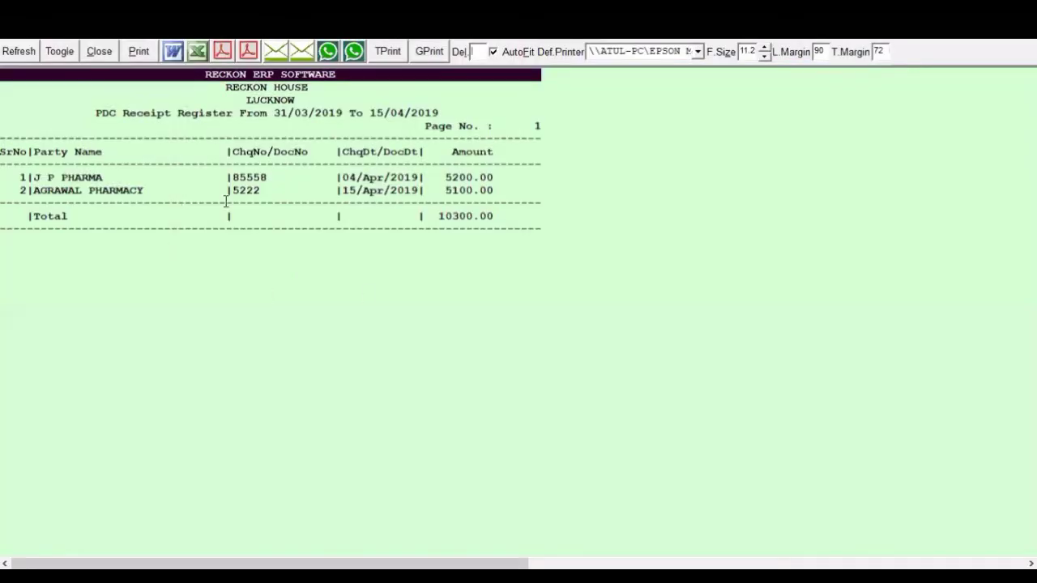
# Step: Examine each receipt's cheque date and amount and the register total, and close the report without printing
pyautogui.moveTo(341, 176); pyautogui.dragTo(483, 177)
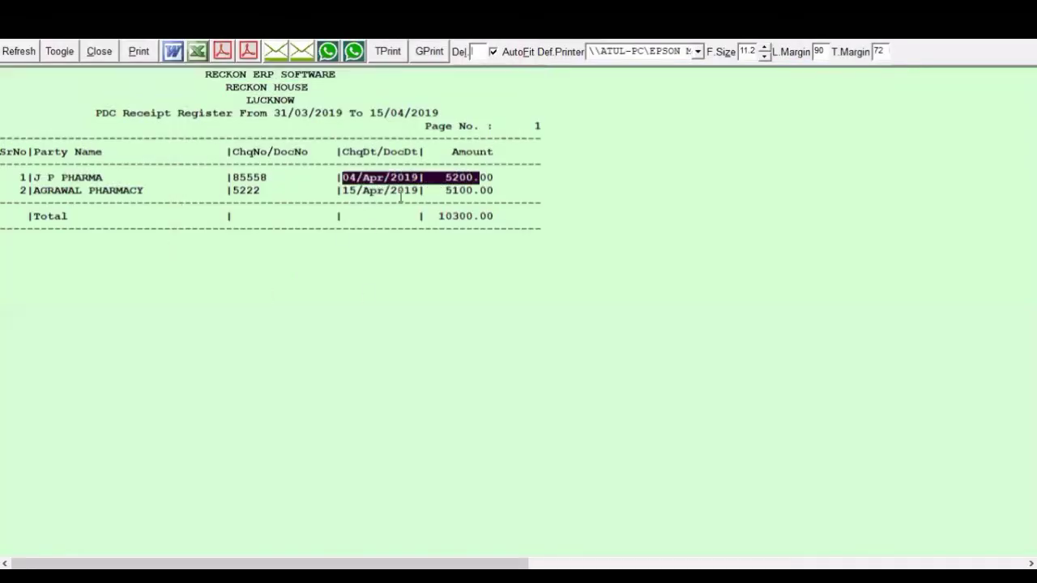
pyautogui.moveTo(341, 191); pyautogui.dragTo(481, 191)
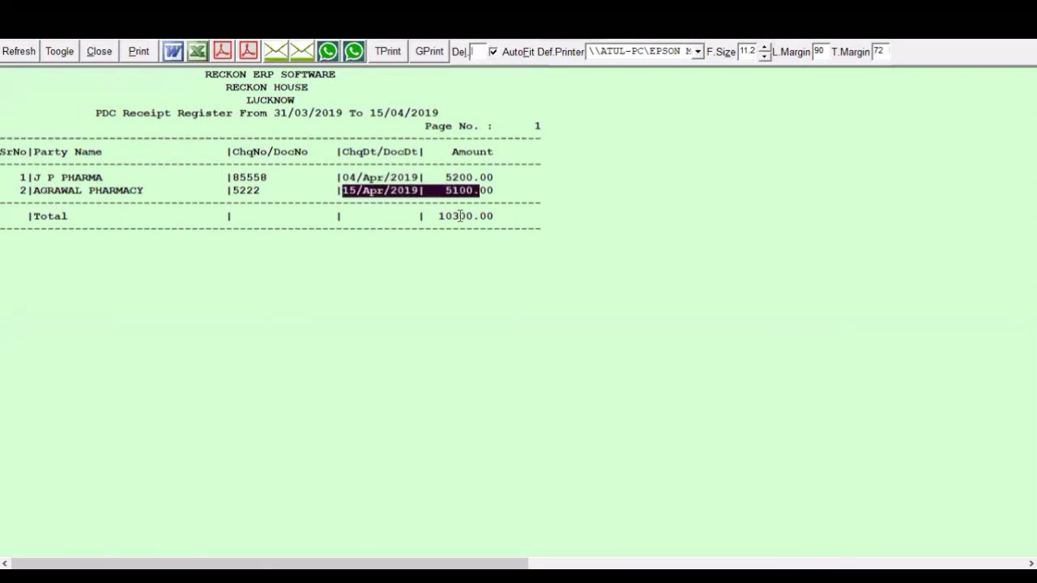
pyautogui.moveTo(438, 216); pyautogui.dragTo(500, 217)
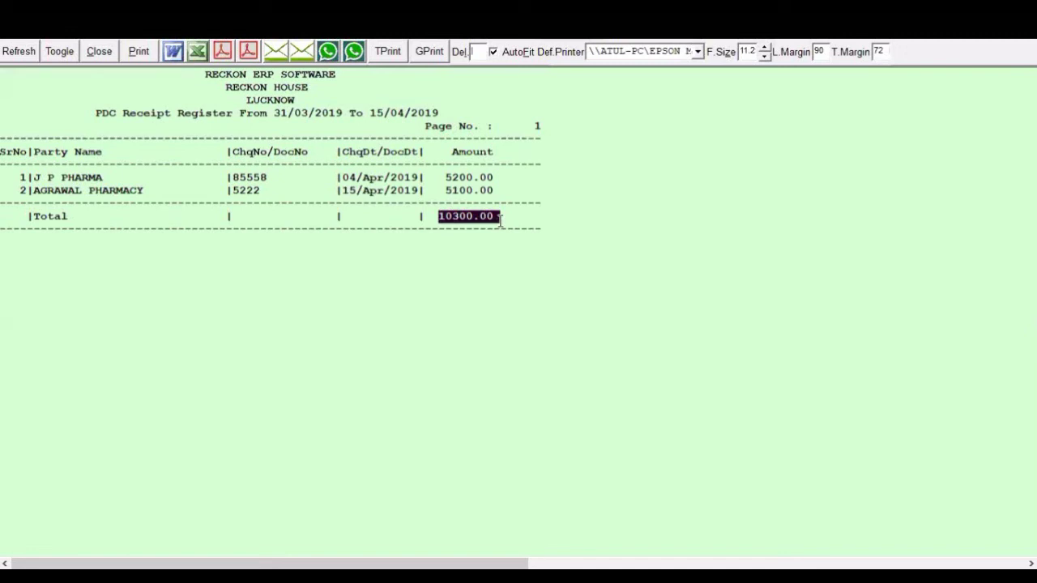
pyautogui.moveTo(437, 216); pyautogui.dragTo(505, 219)
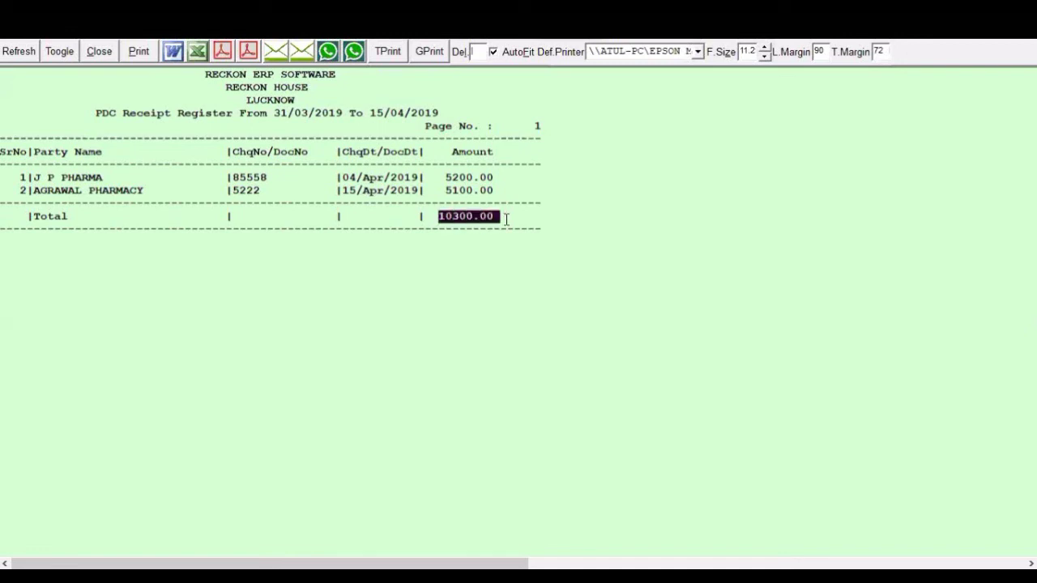
pyautogui.click(98, 51)
pyautogui.click(524, 348)
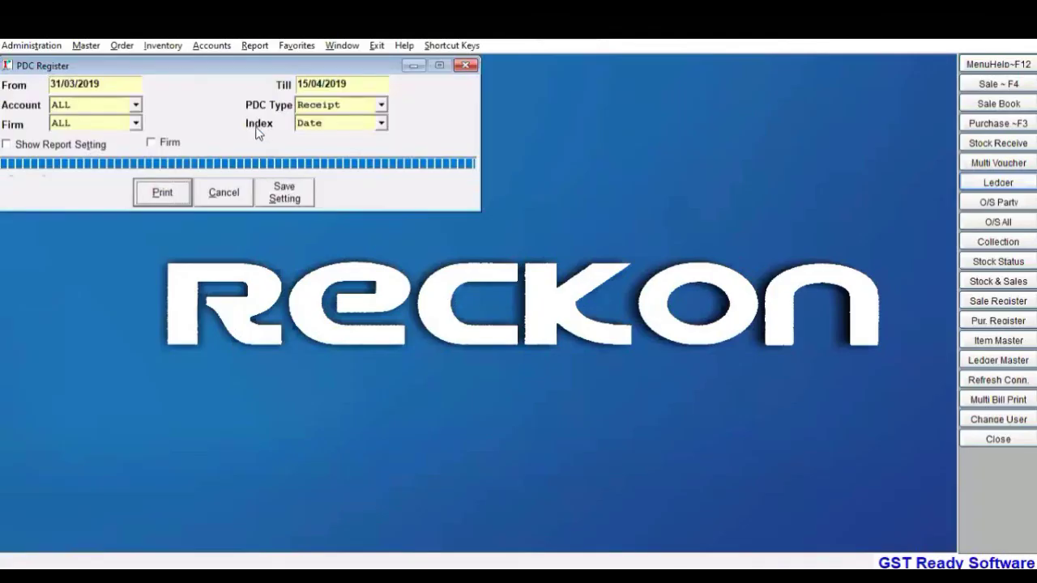
# Step: Set the PDC type to Payment, choose the bank account, and generate the PDC payment register
pyautogui.click(357, 105)
pyautogui.click(328, 122)
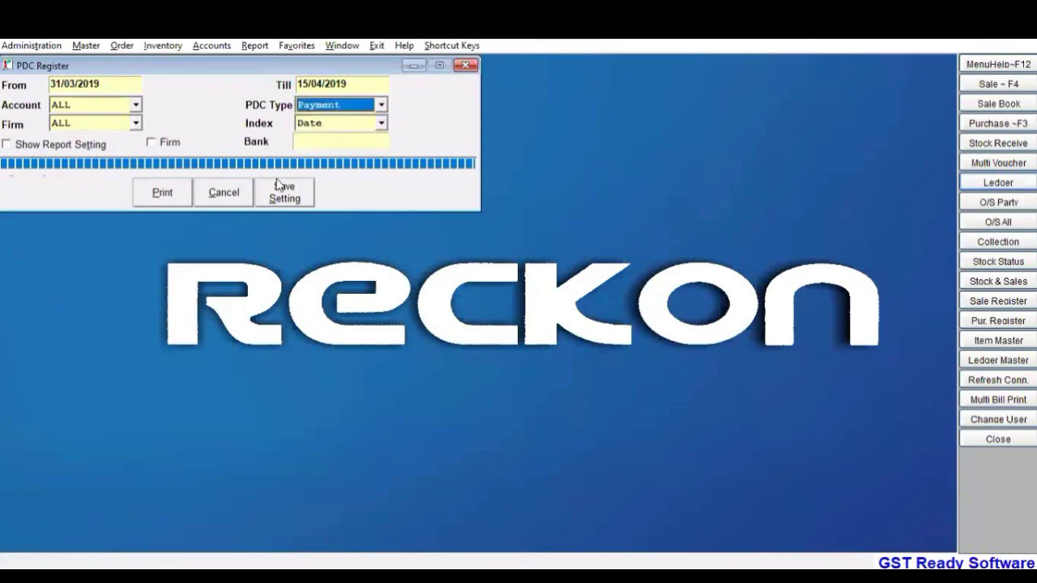
pyautogui.click(172, 188)
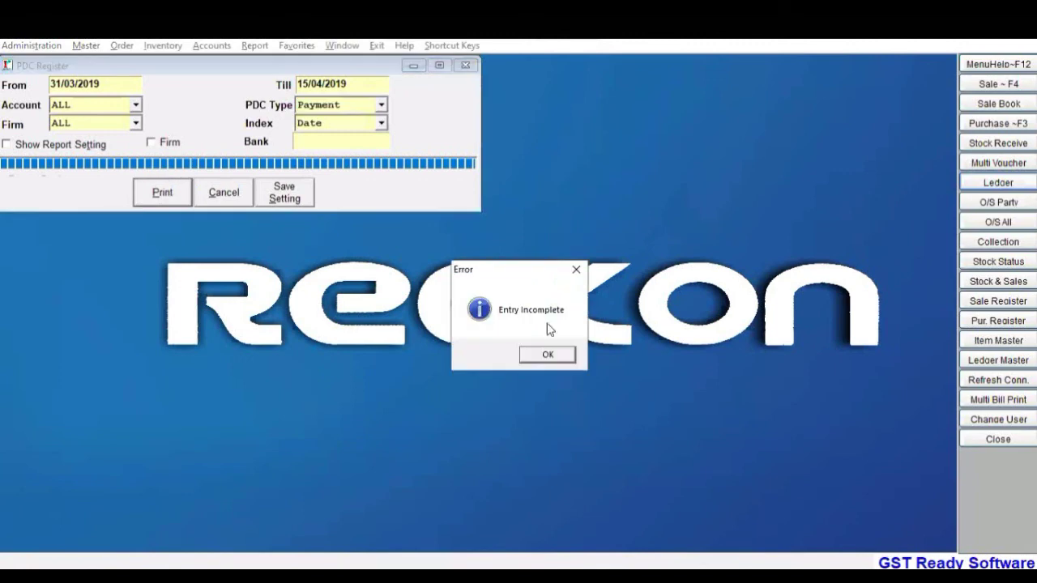
pyautogui.click(555, 353)
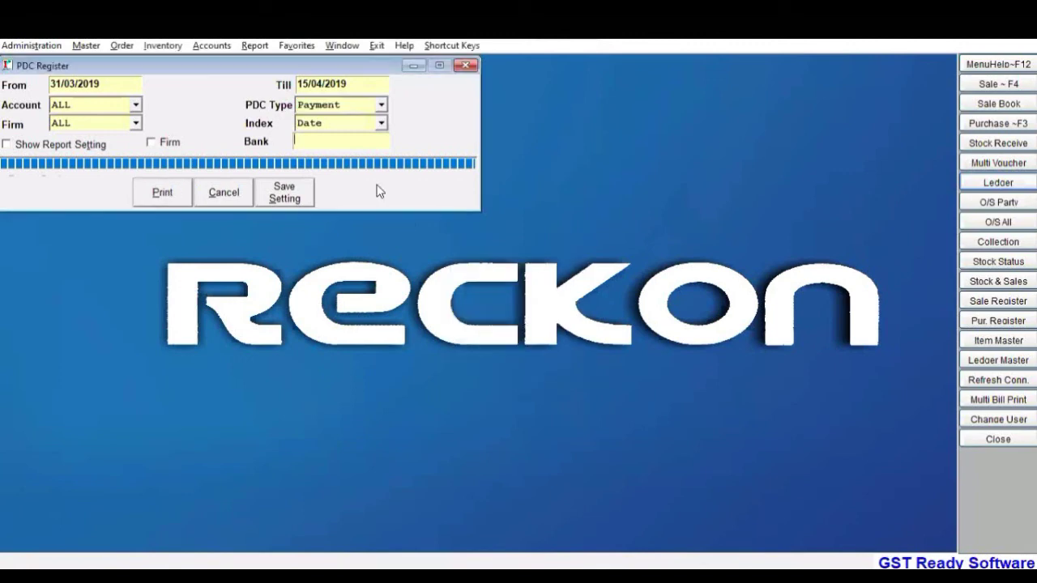
pyautogui.click(344, 140)
pyautogui.press('Return')
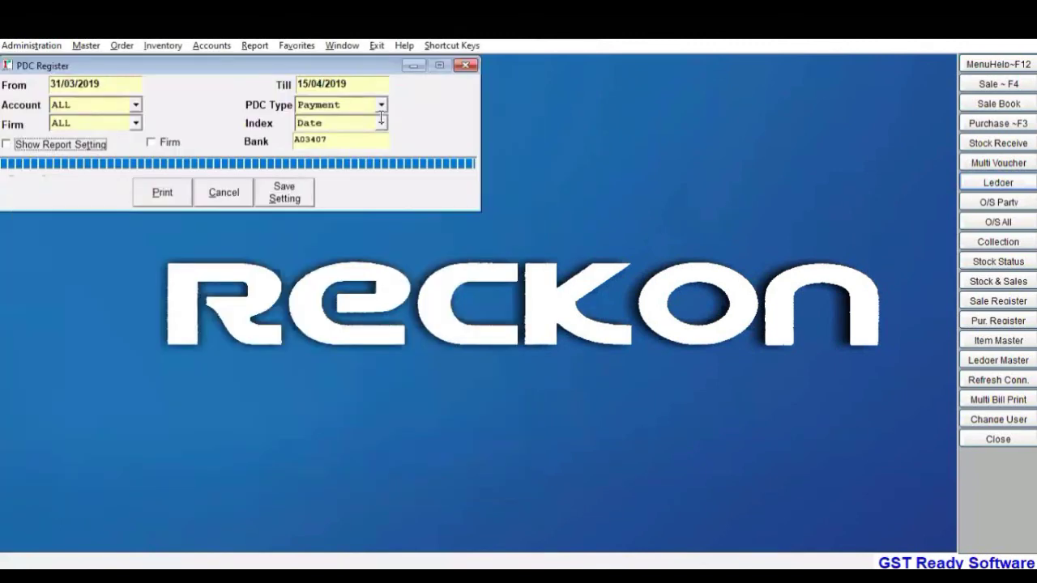
pyautogui.click(165, 196)
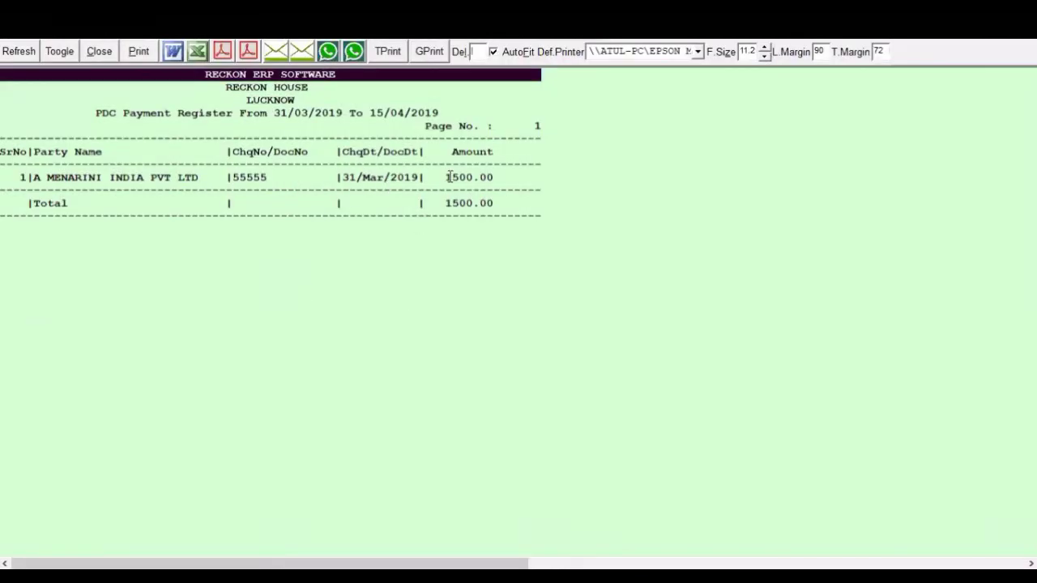
# Step: Check the A MENARINI INDIA PVT LTD cheque amount in the payment register, and close the report without printing
pyautogui.moveTo(451, 178); pyautogui.dragTo(489, 178)
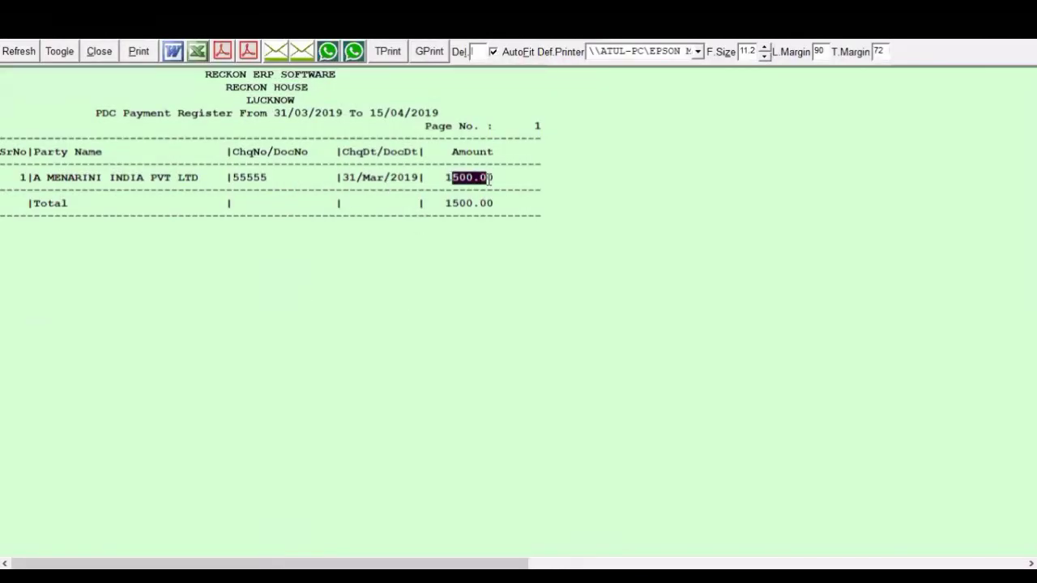
pyautogui.click(99, 52)
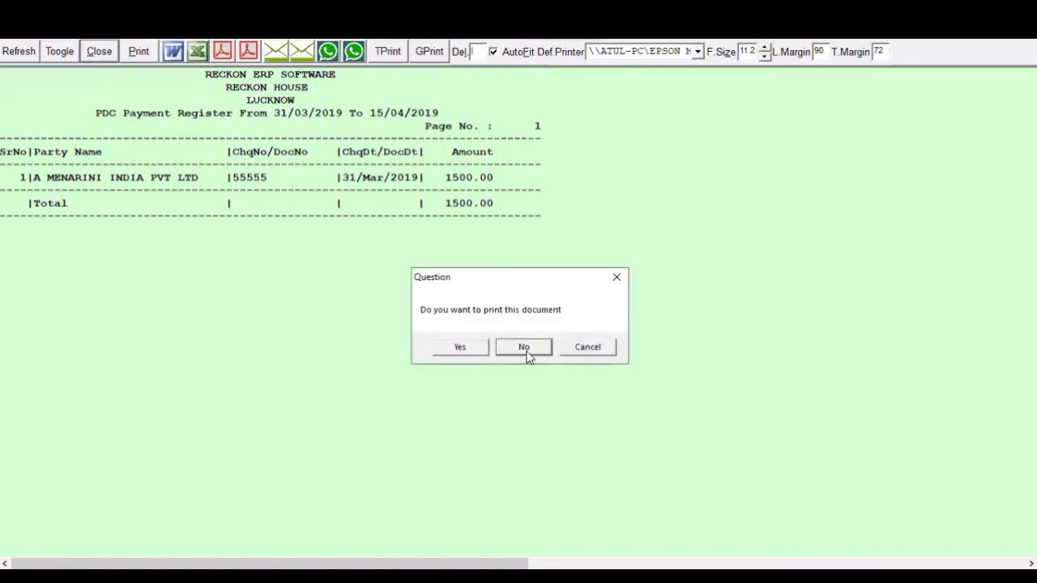
pyautogui.click(523, 349)
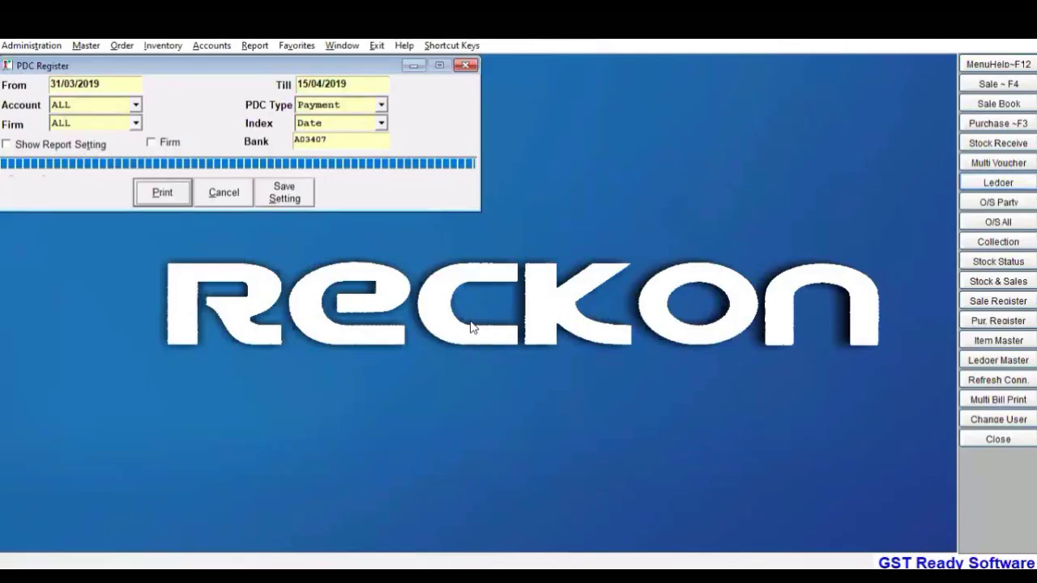
# Step: Show and hide the report print settings, save the register's settings, and close the PDC Register
pyautogui.click(77, 145)
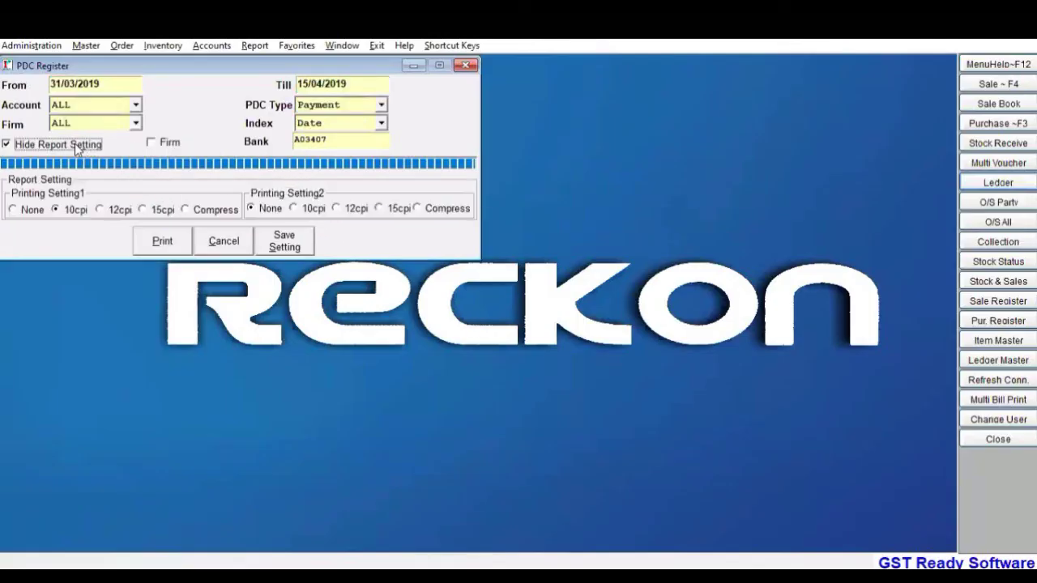
pyautogui.click(77, 145)
pyautogui.click(266, 190)
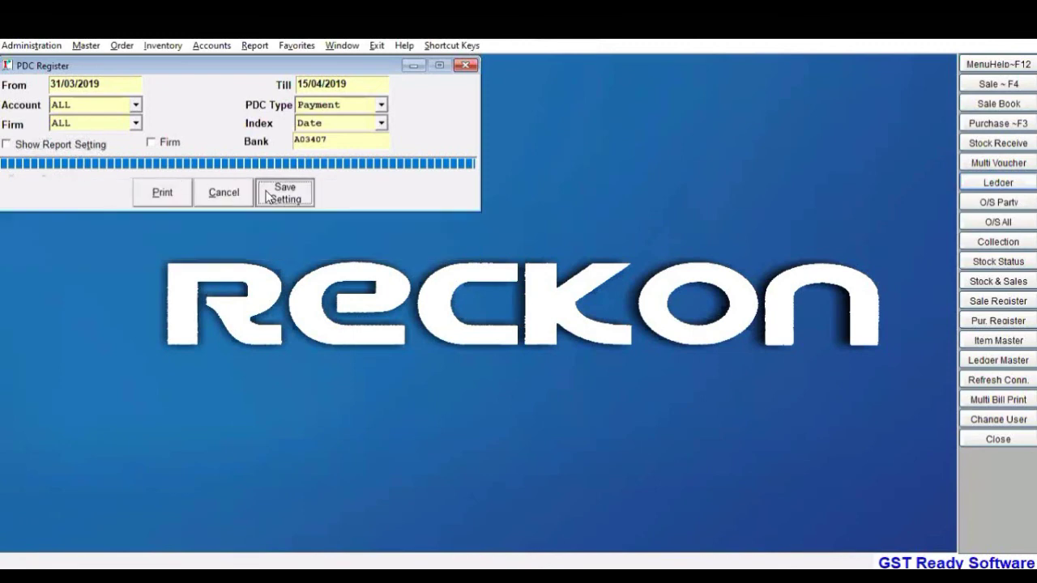
pyautogui.click(217, 192)
# Step: Display the available PDC commands for accounts
pyautogui.click(212, 45)
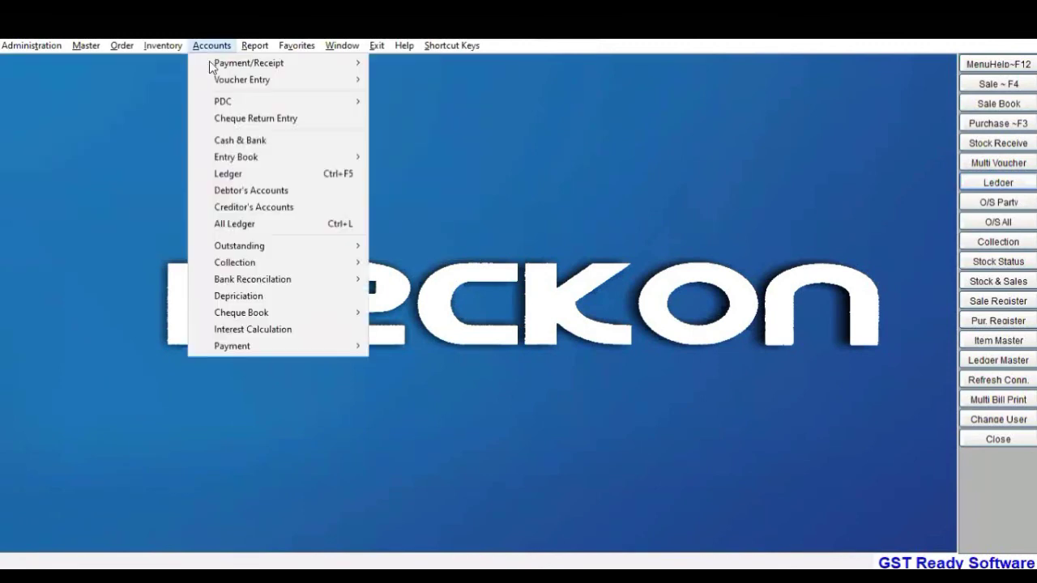
pyautogui.moveTo(261, 102)
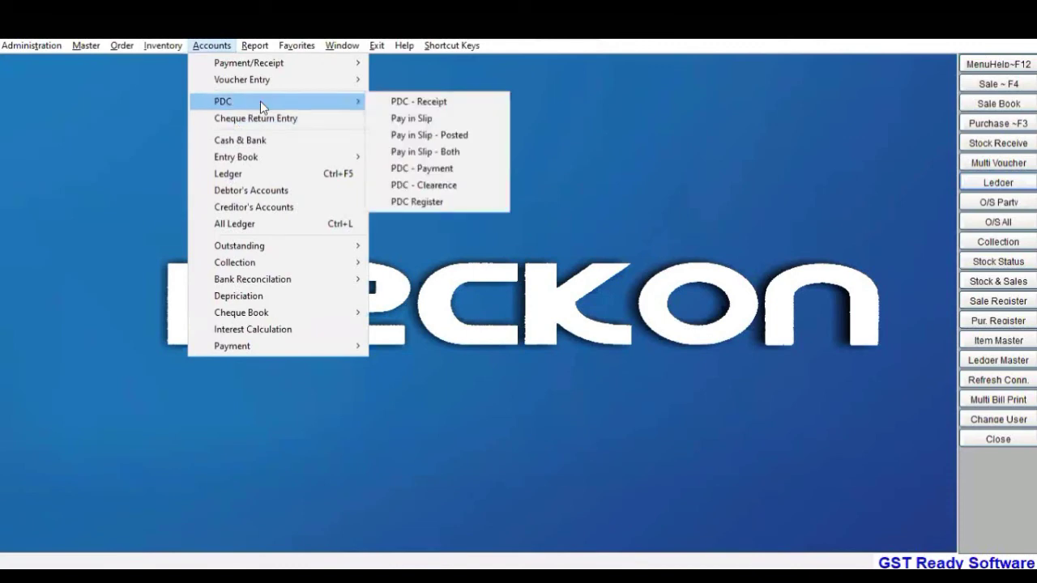